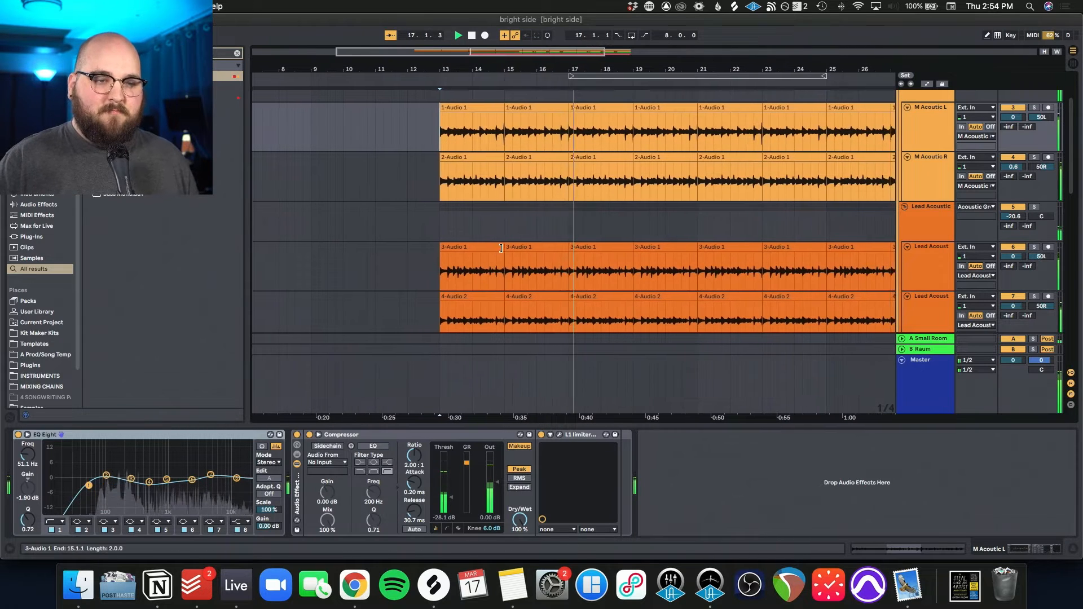
Step: Look through all tracks in the arrangement during playback, from the acoustic guitars to the electrics, bass, drums and percussion
scroll(501, 251, down, 2)
scroll(501, 251, down, 5)
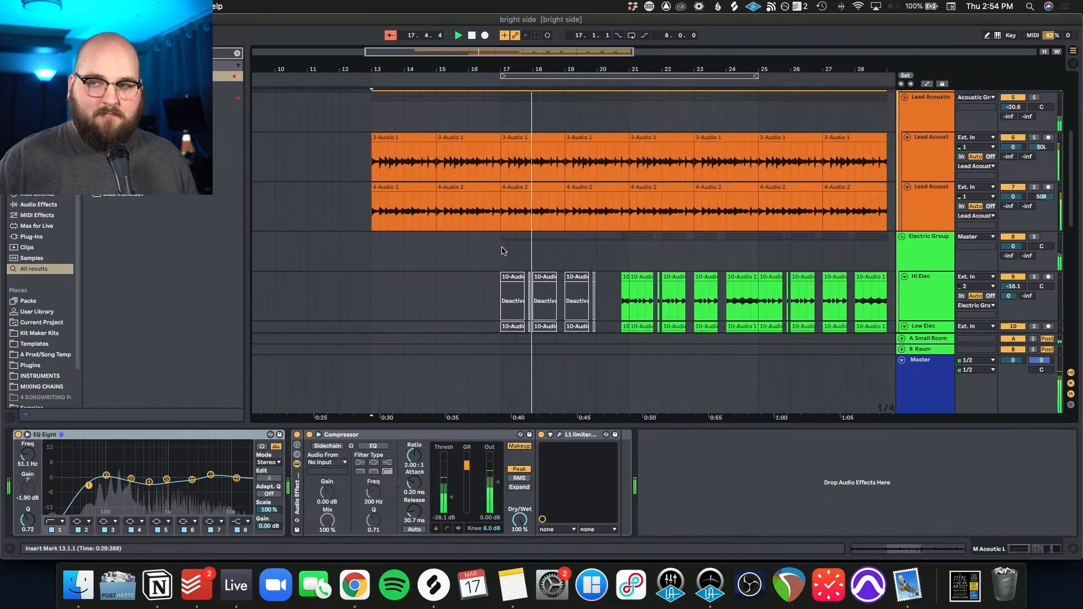
scroll(501, 248, down, 7)
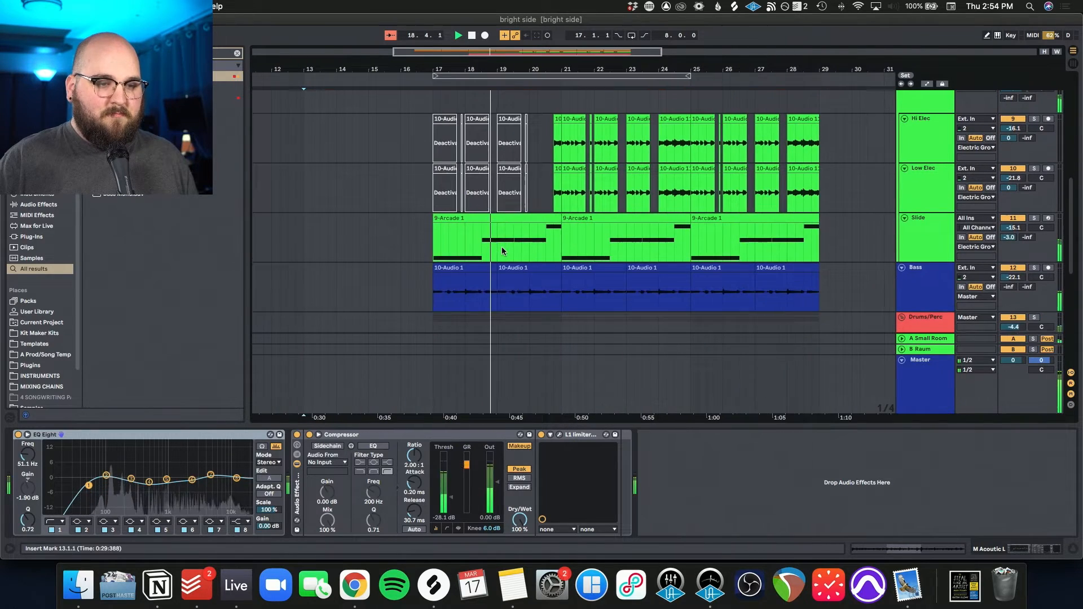
scroll(502, 251, down, 3)
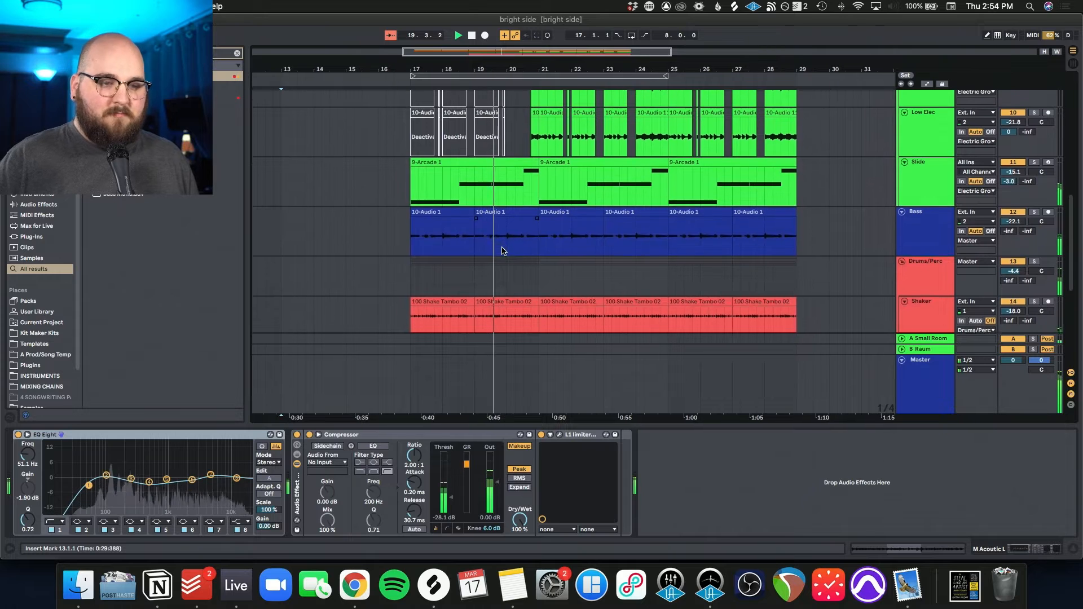
scroll(502, 251, down, 4)
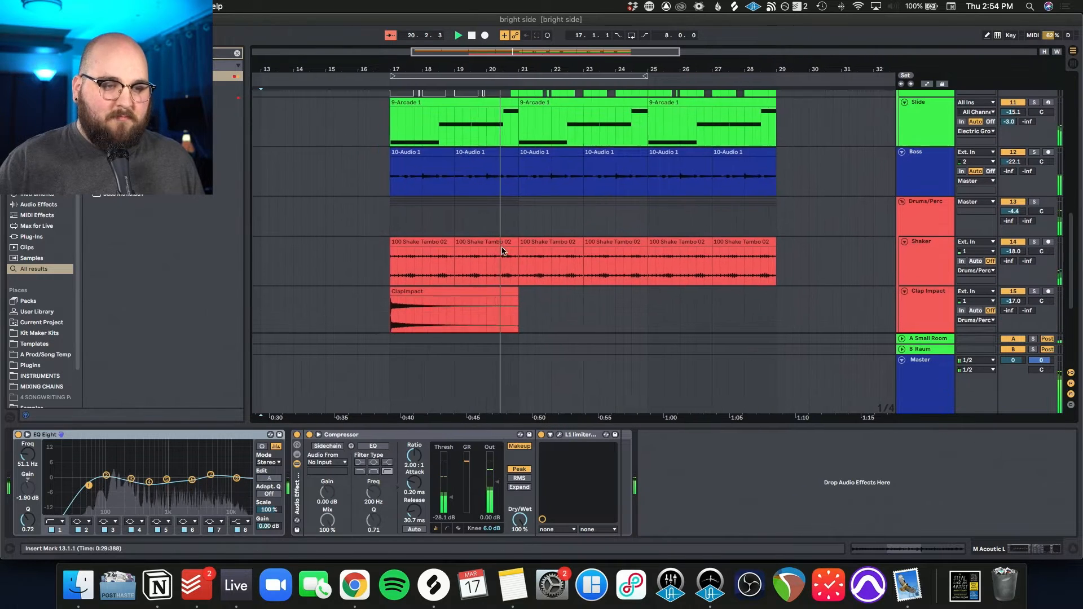
scroll(502, 251, down, 6)
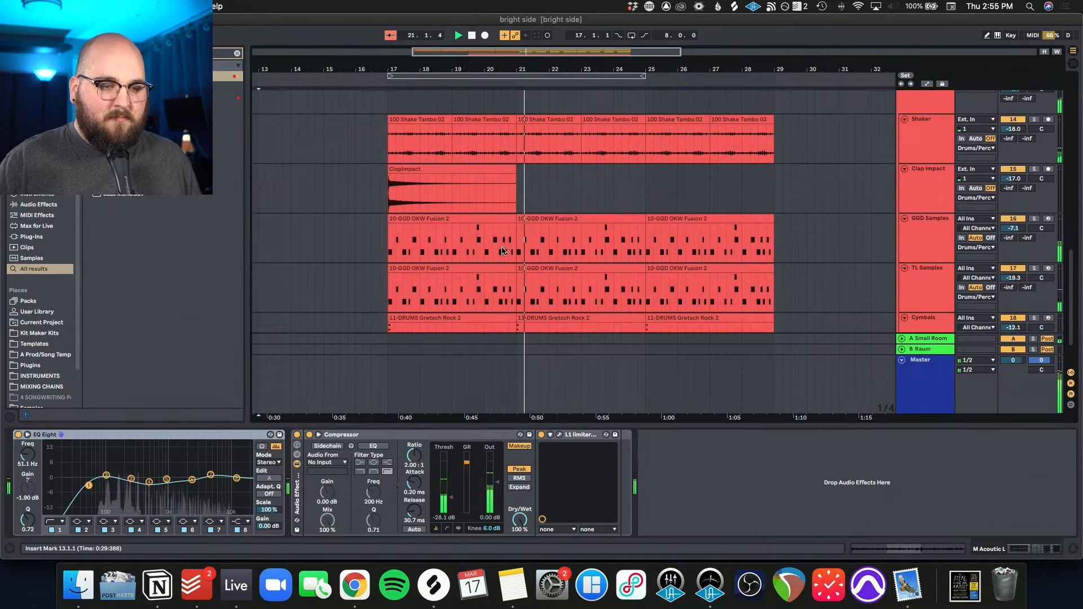
scroll(502, 251, down, 2)
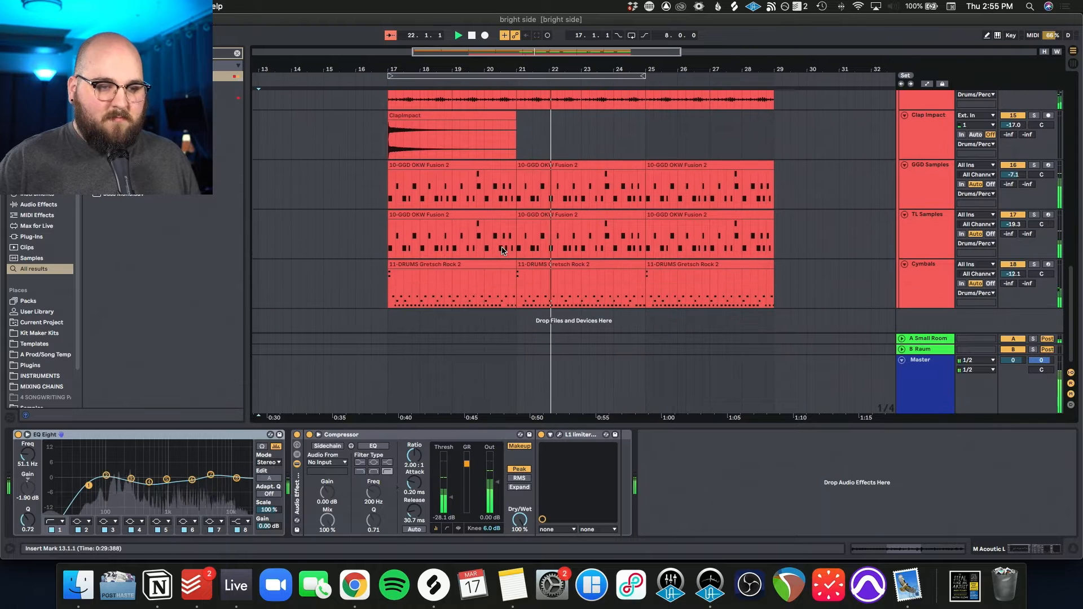
scroll(502, 250, up, 7)
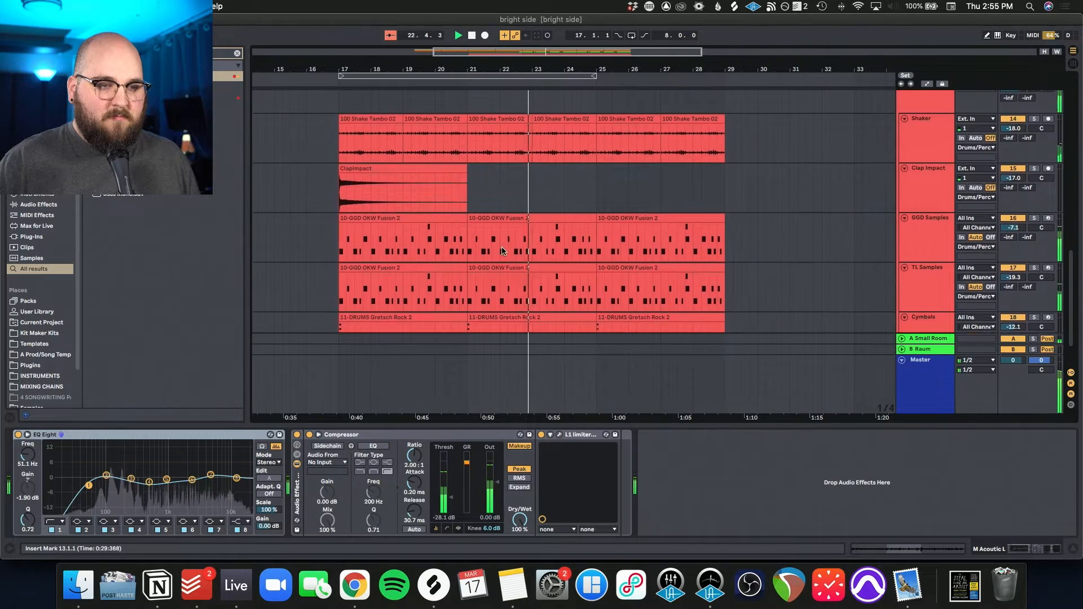
scroll(502, 251, up, 10)
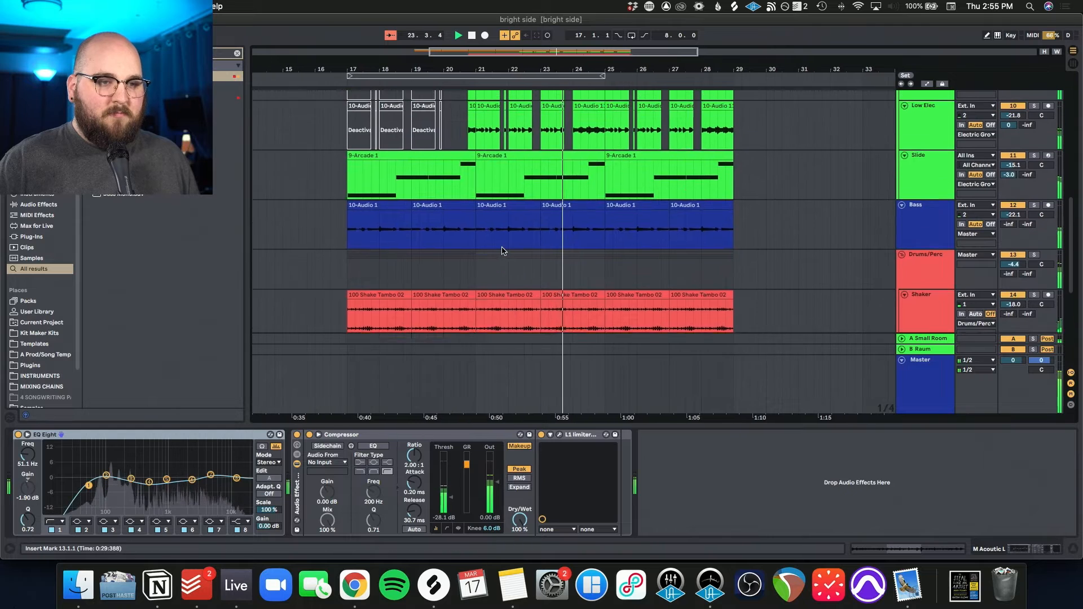
scroll(502, 251, up, 5)
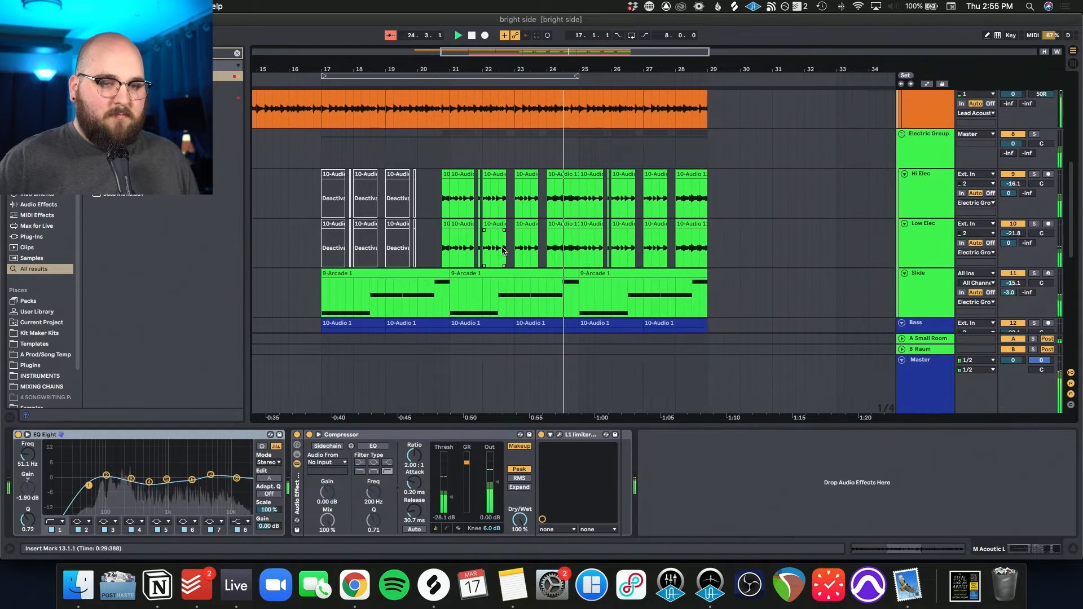
scroll(502, 251, up, 9)
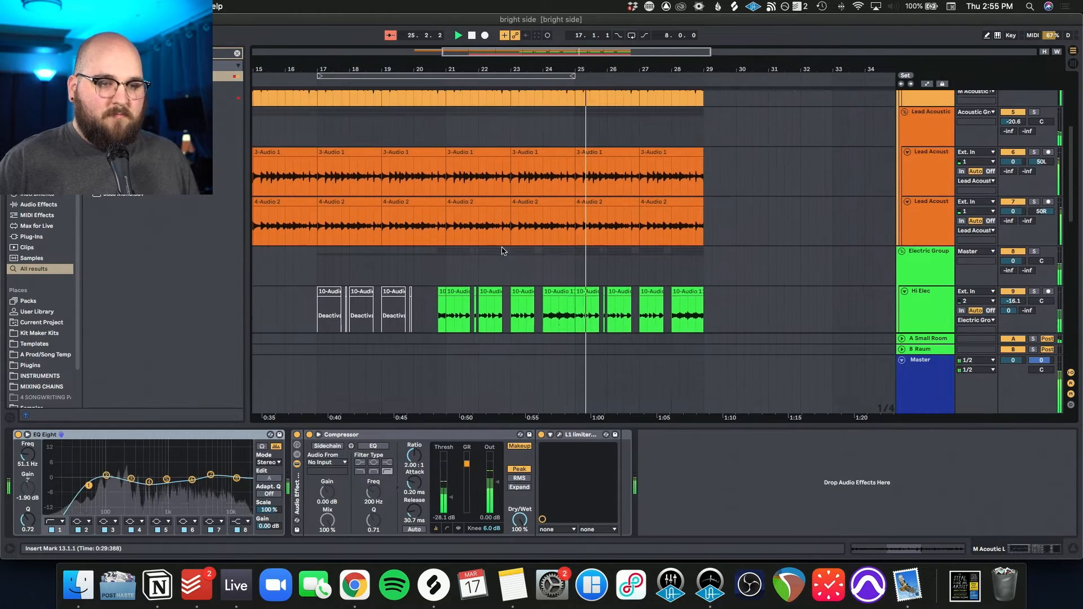
scroll(502, 249, up, 3)
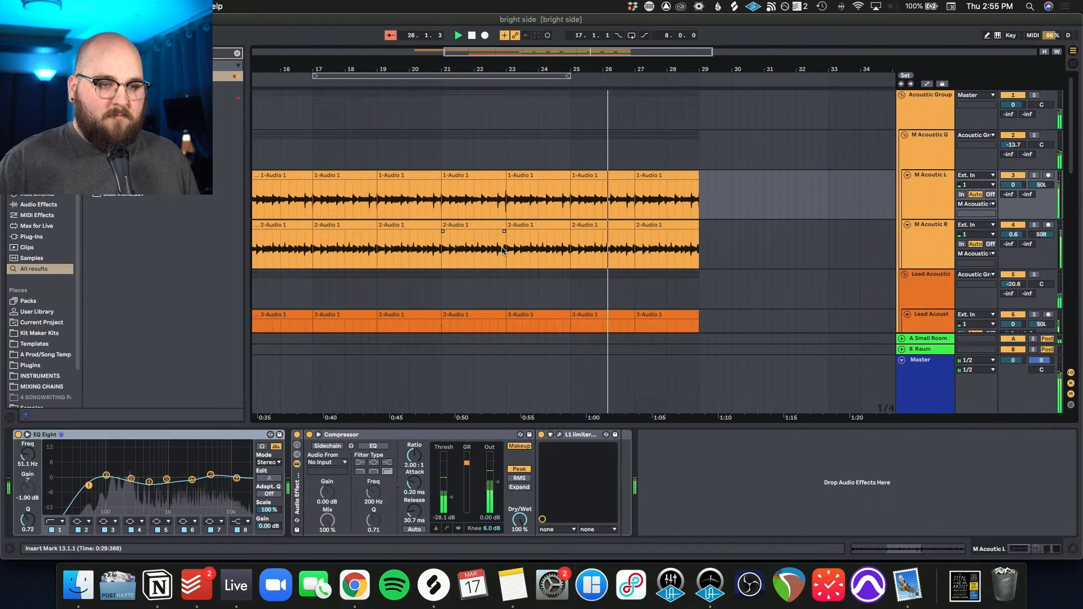
scroll(502, 250, down, 7)
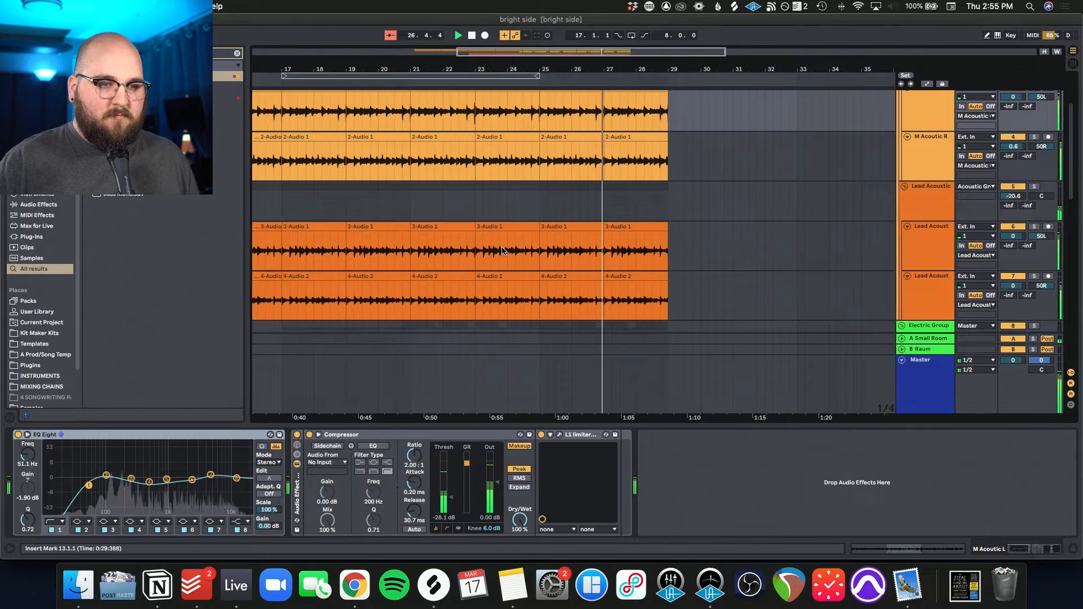
scroll(502, 251, down, 4)
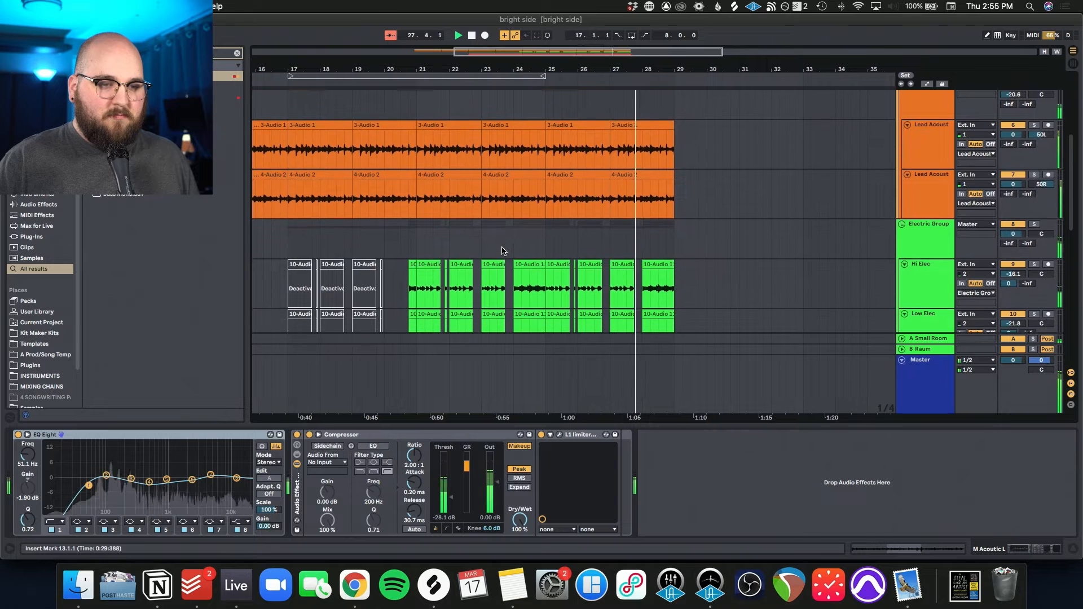
scroll(502, 251, down, 4)
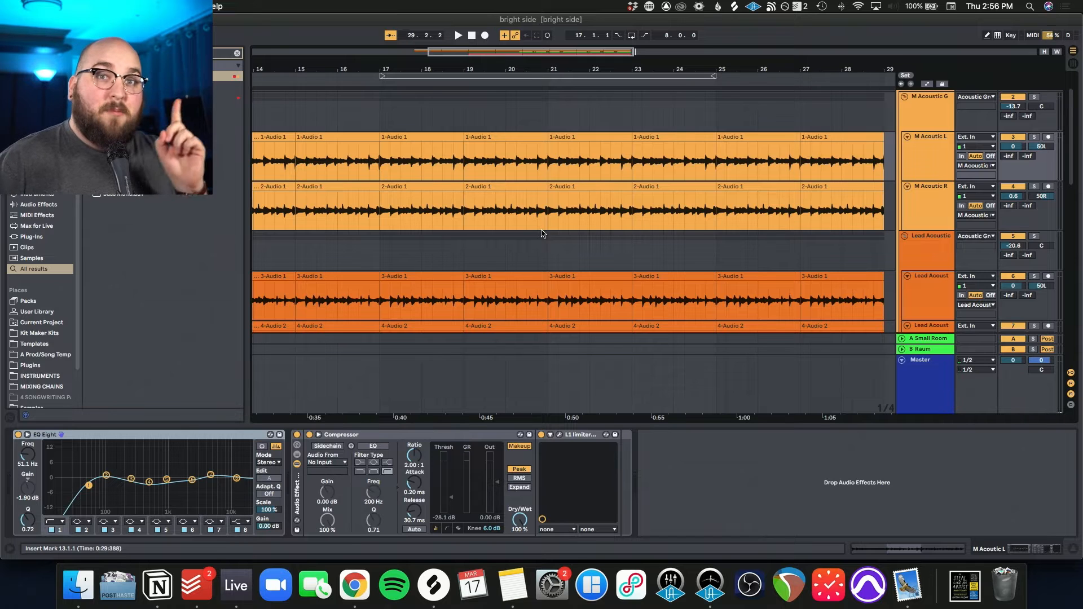
Step: Inspect the effects on the M Acoustic tracks, and select EQ Eight in the Acoustic Group's effects chain
scroll(541, 233, up, 2)
scroll(590, 223, up, 3)
click(916, 155)
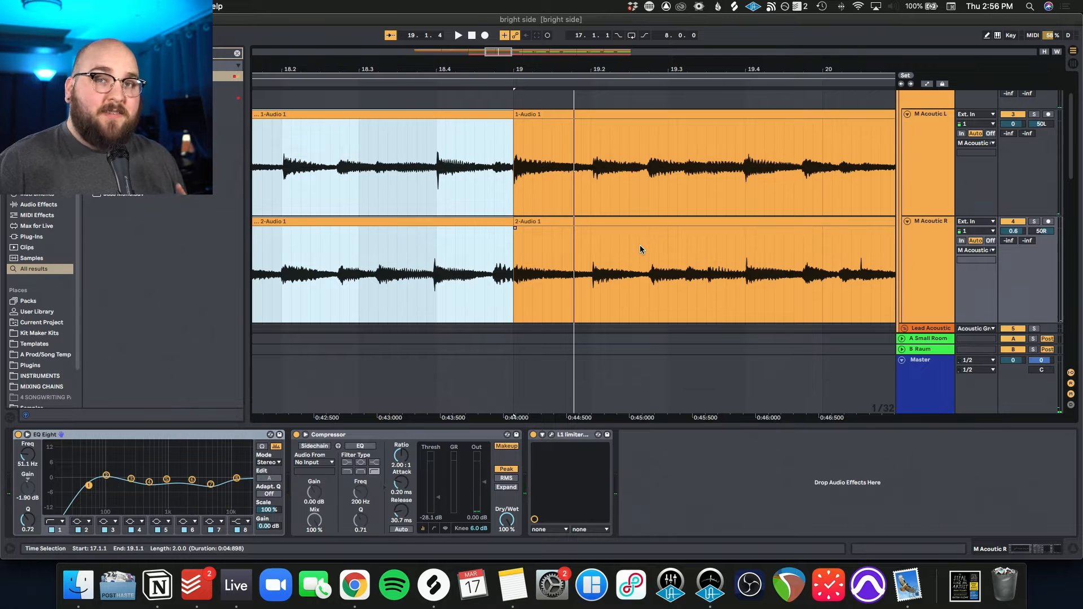
scroll(639, 245, up, 2)
scroll(639, 245, left, 5)
scroll(640, 246, left, 3)
scroll(639, 245, up, 1)
shift+click(152, 436)
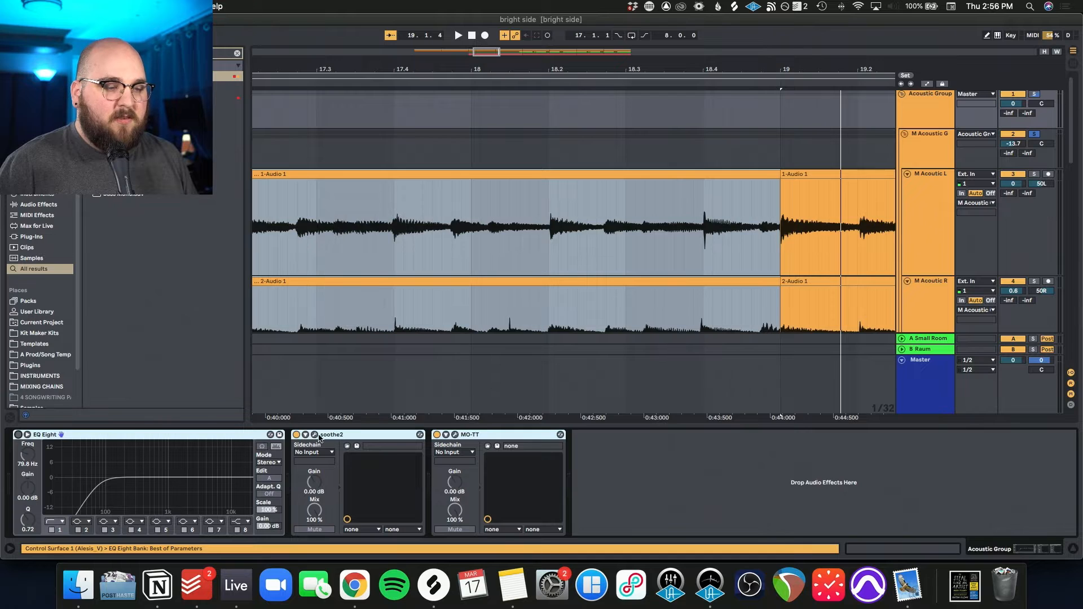
Step: Play the M Acoustic L track from bar 17, comparing its sound with the audio effect rack bypassed and active
click(946, 208)
key(space)
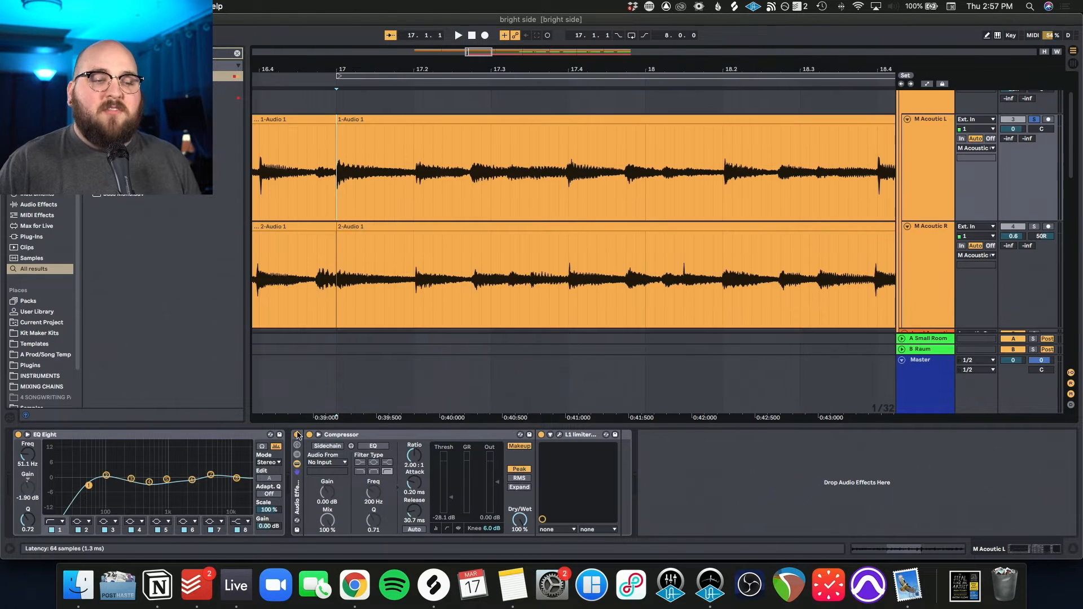
click(298, 435)
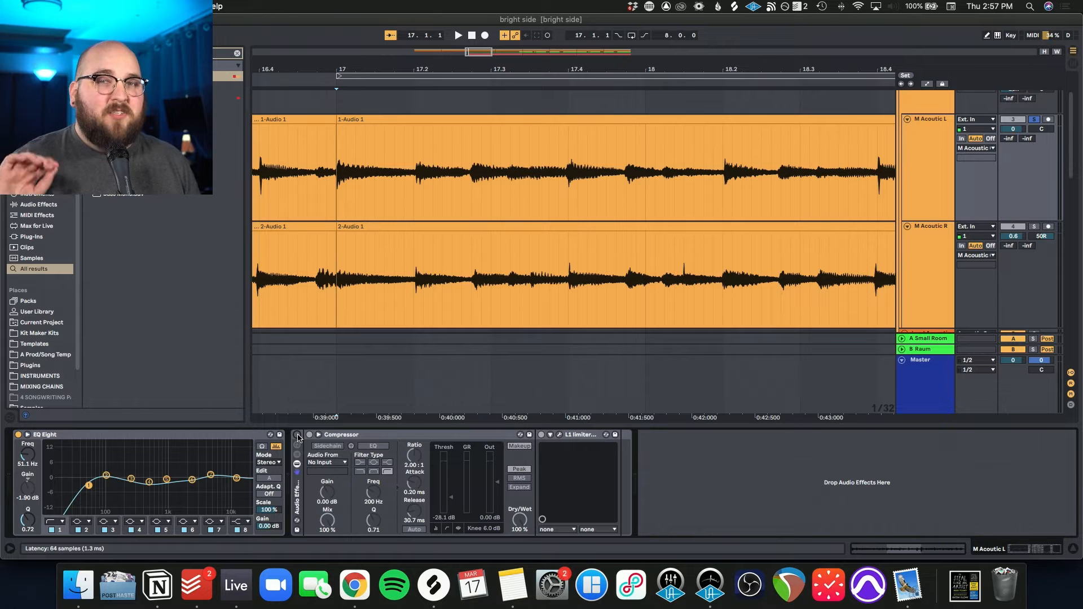
key(space)
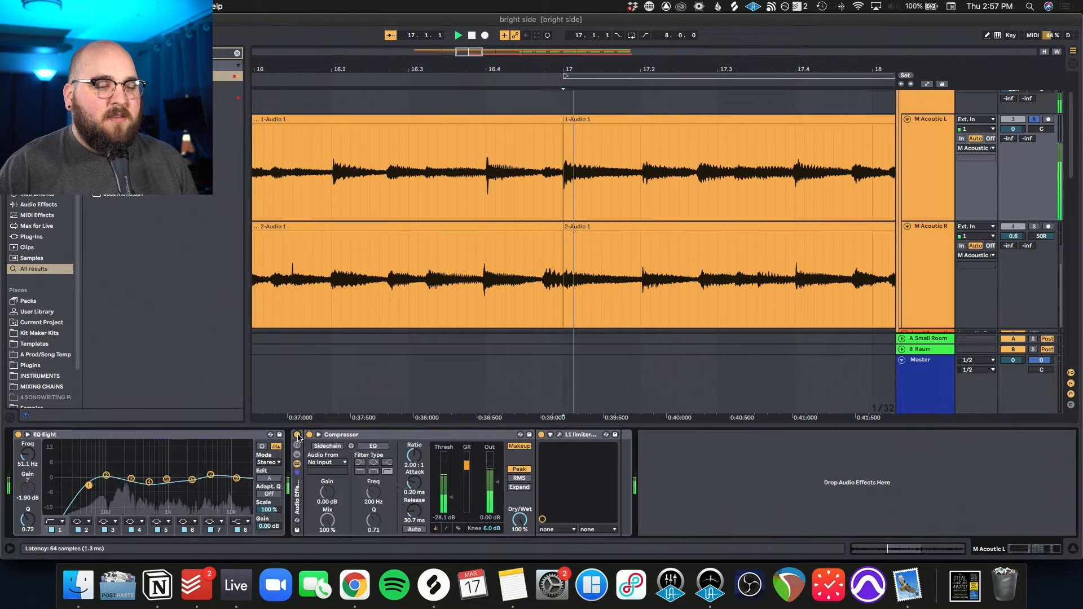
key(space)
Step: Inspect the Compressor and the L1 limiter's settings on the M Acoustic L track while auditioning it
click(369, 434)
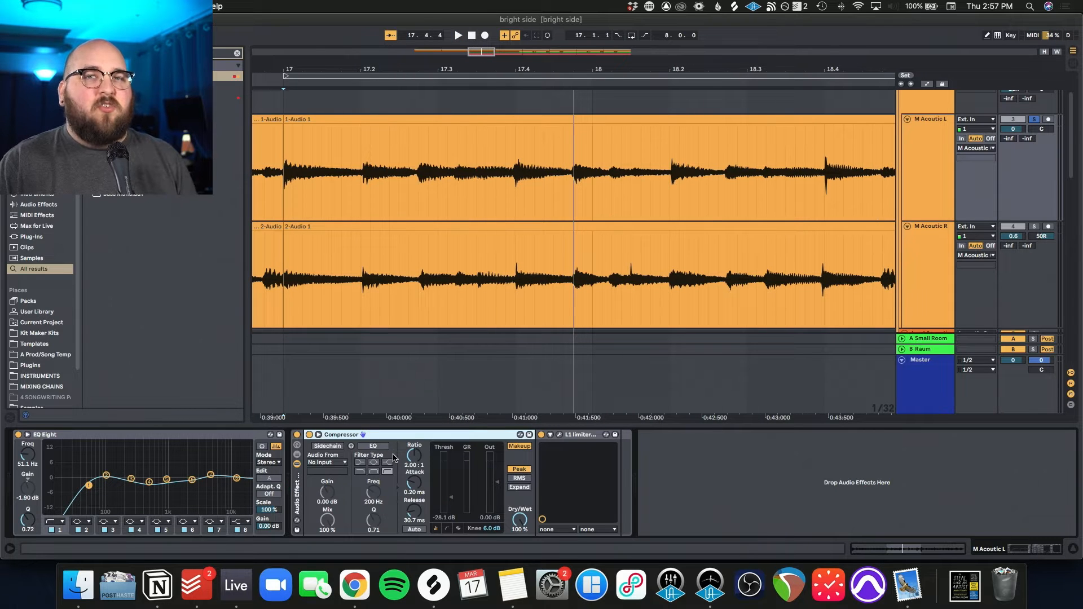
click(559, 435)
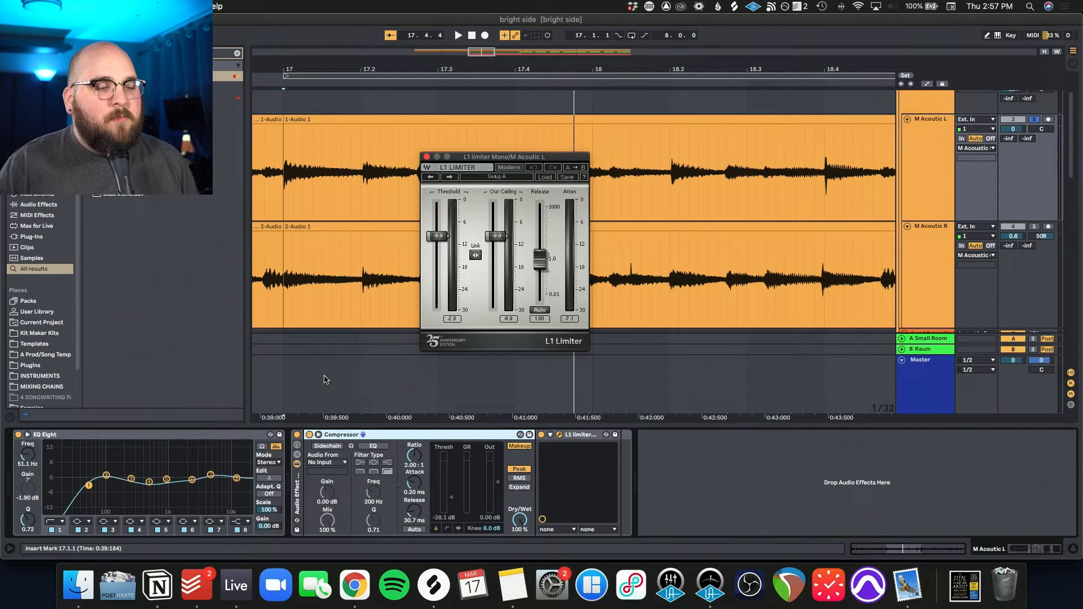
key(space)
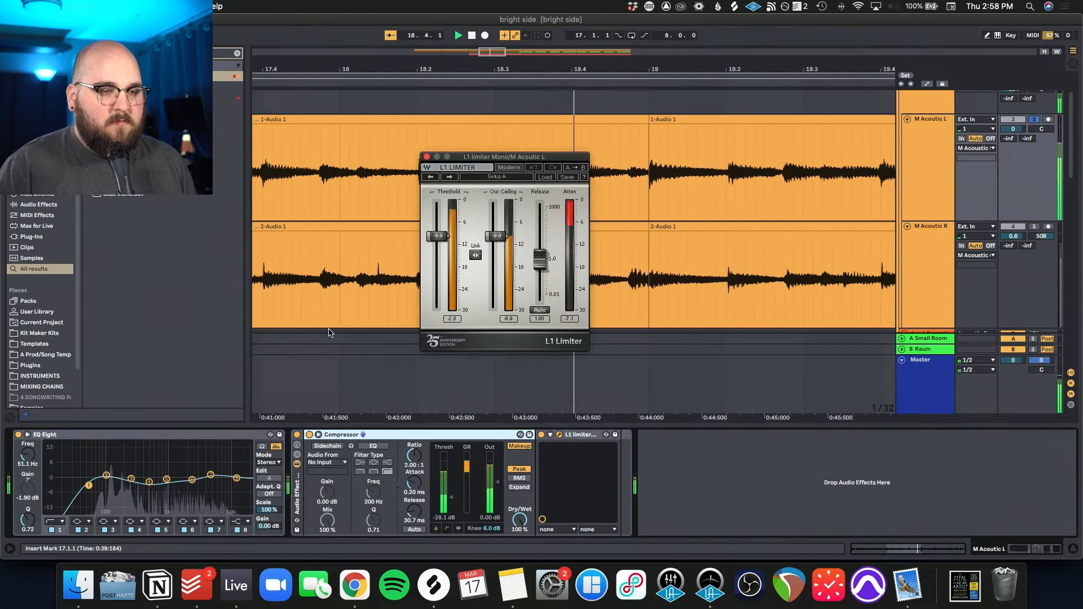
key(space)
Step: Solo the M Acoustic R track alongside M Acoustic L and audition the hard-working pair together
click(1033, 228)
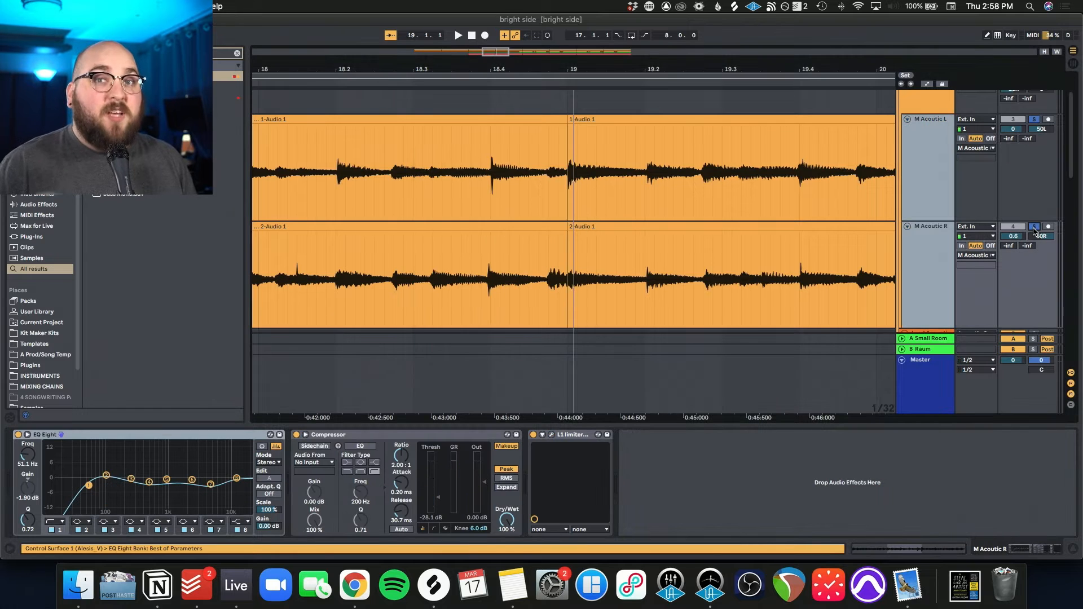
key(space)
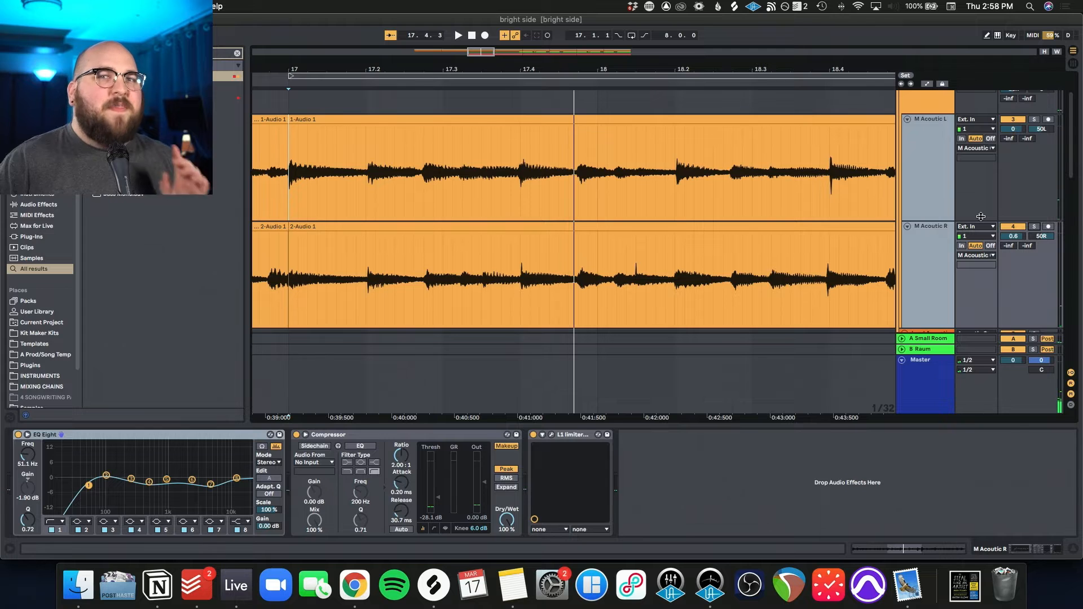
Step: Open Kramer Tape on the M Acoustic group, compare playback with its rack bypassed and active, and close the plugin window
scroll(981, 216, up, 2)
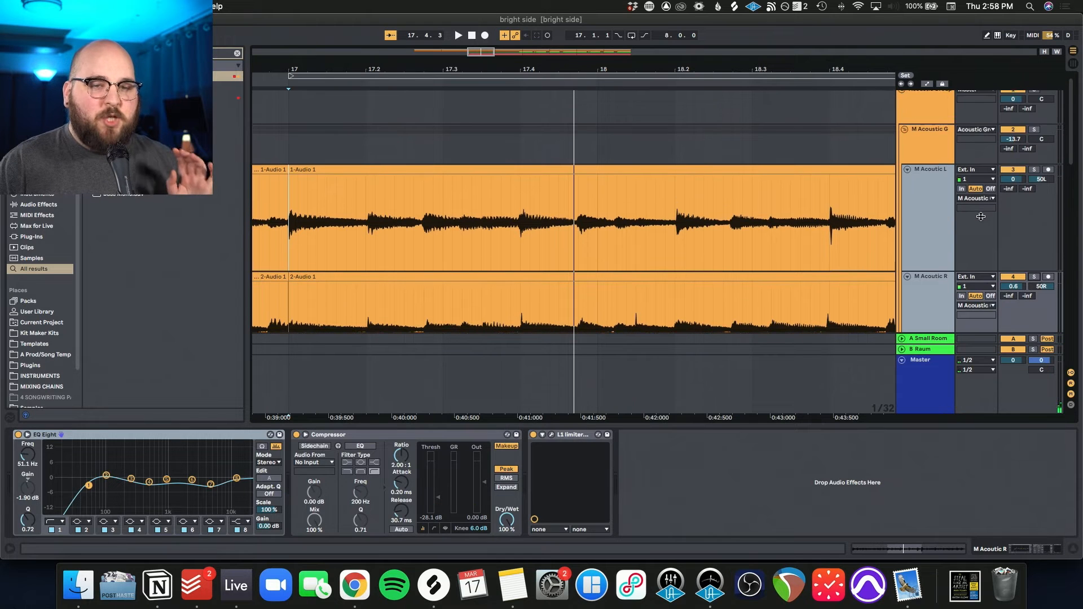
click(923, 147)
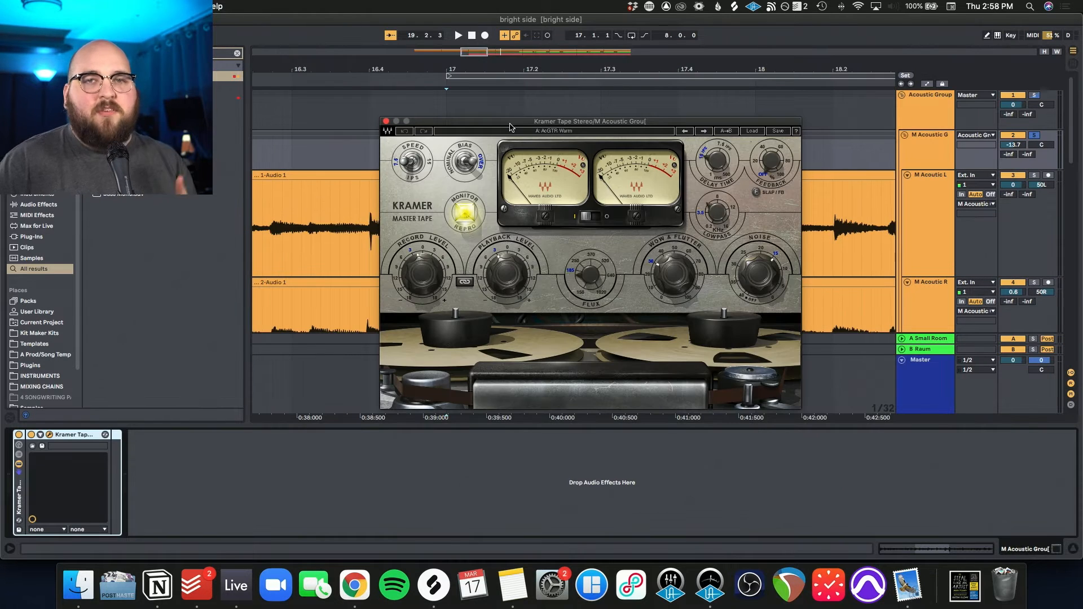
key(space)
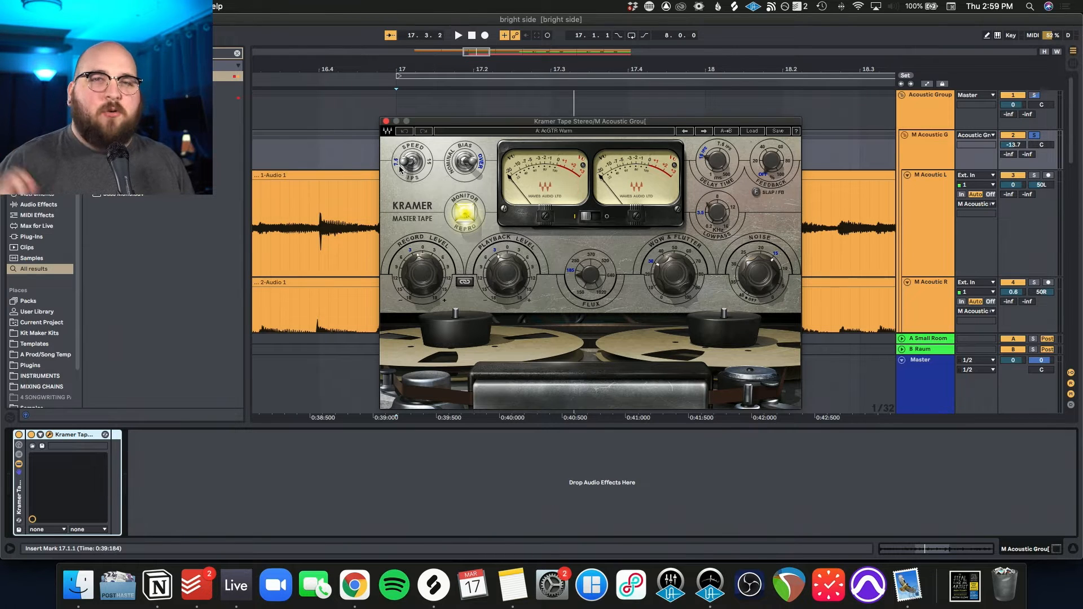
click(18, 436)
click(18, 436)
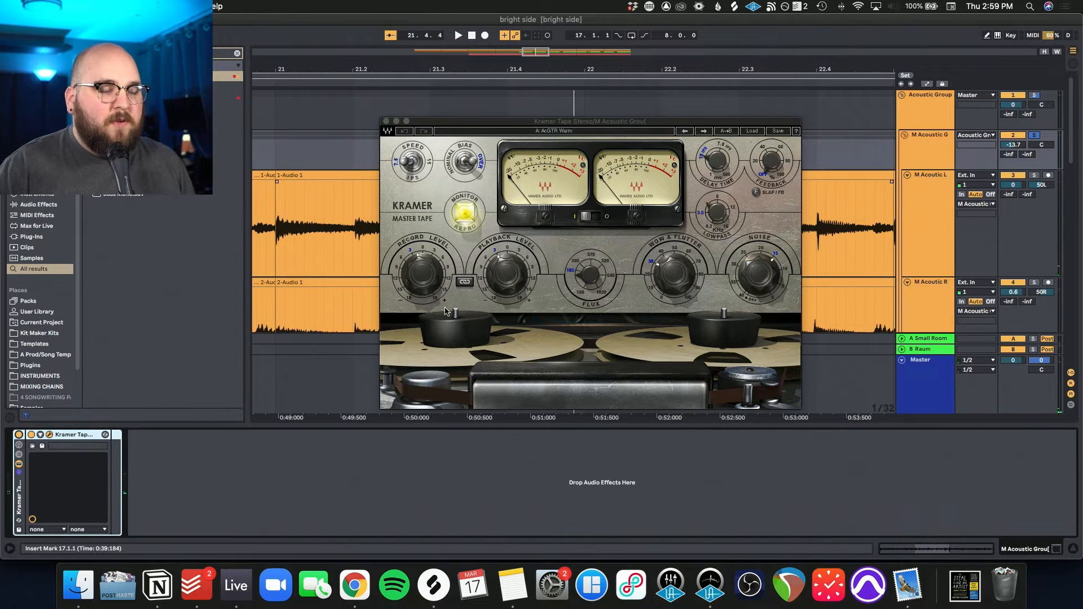
click(385, 121)
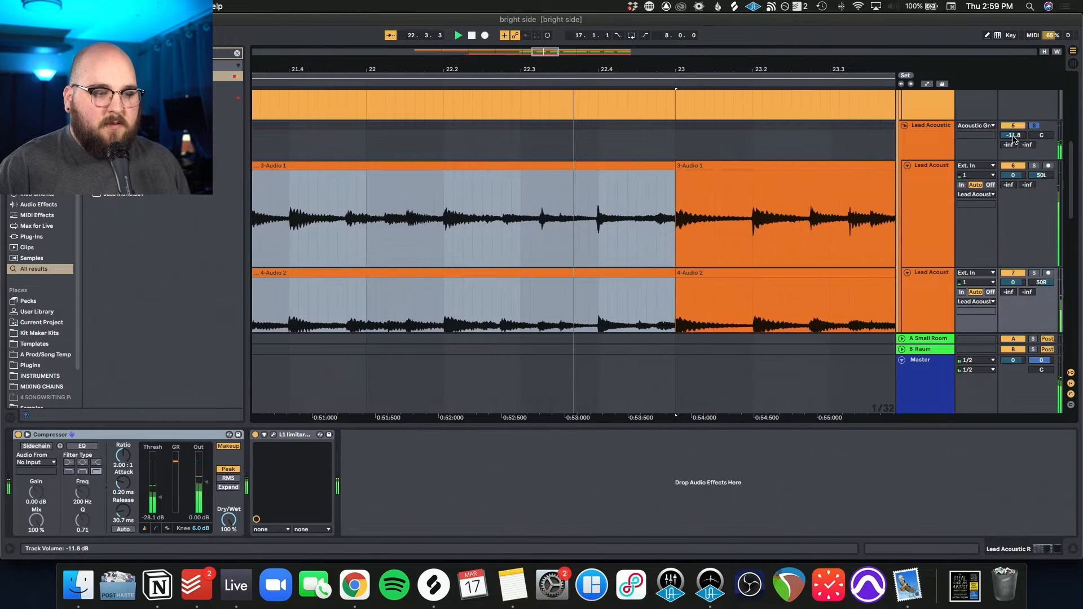
Step: Play the soloed Acoustic Group from bar 21, where both M Acoustic tracks start a new clip
scroll(855, 173, down, 3)
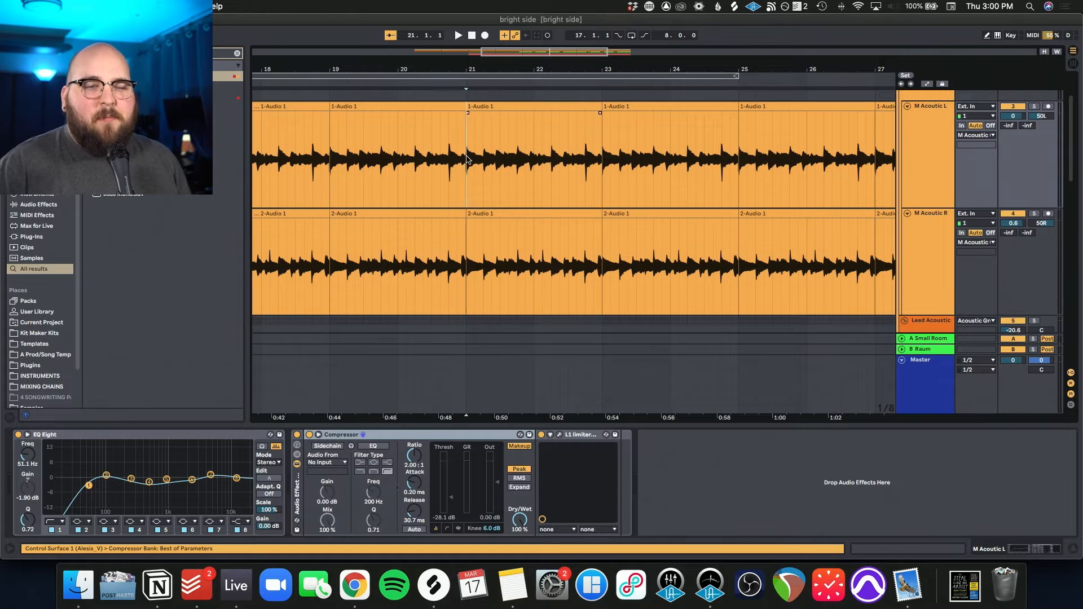
drag(467, 159, 729, 253)
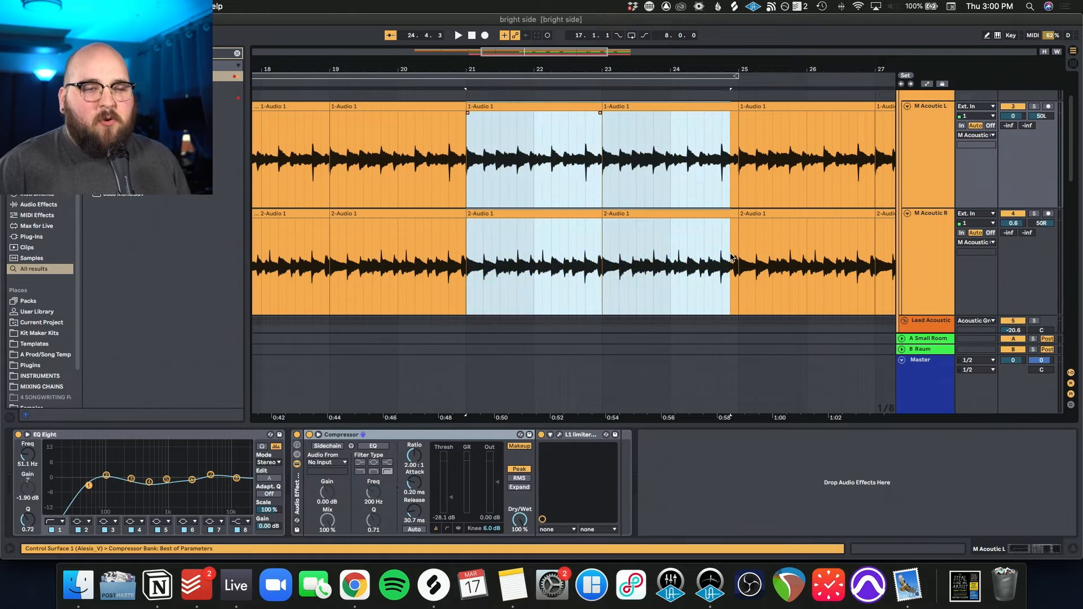
scroll(730, 253, up, 2)
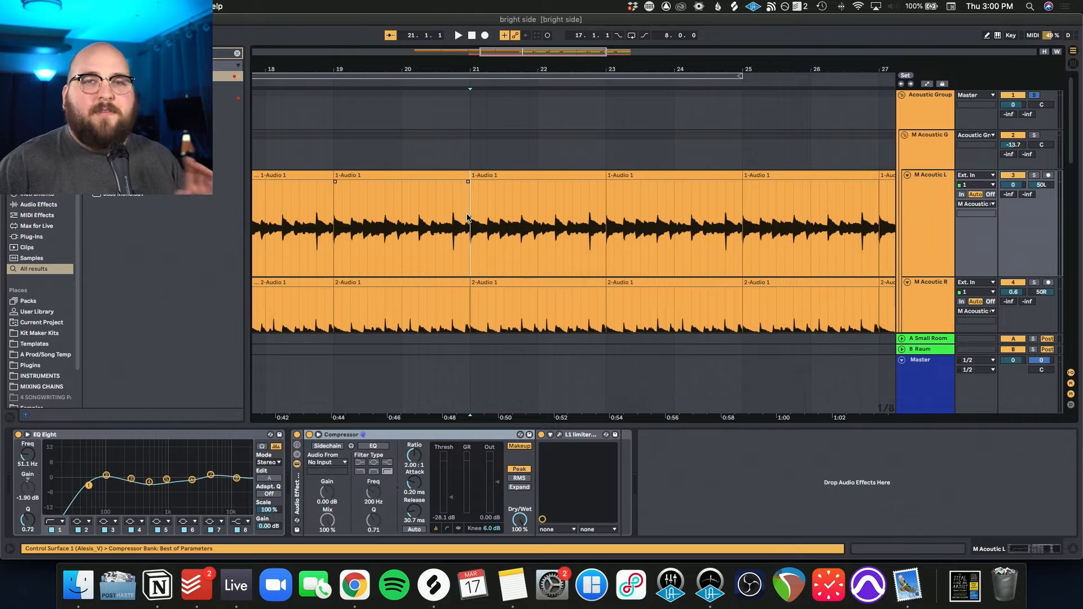
key(space)
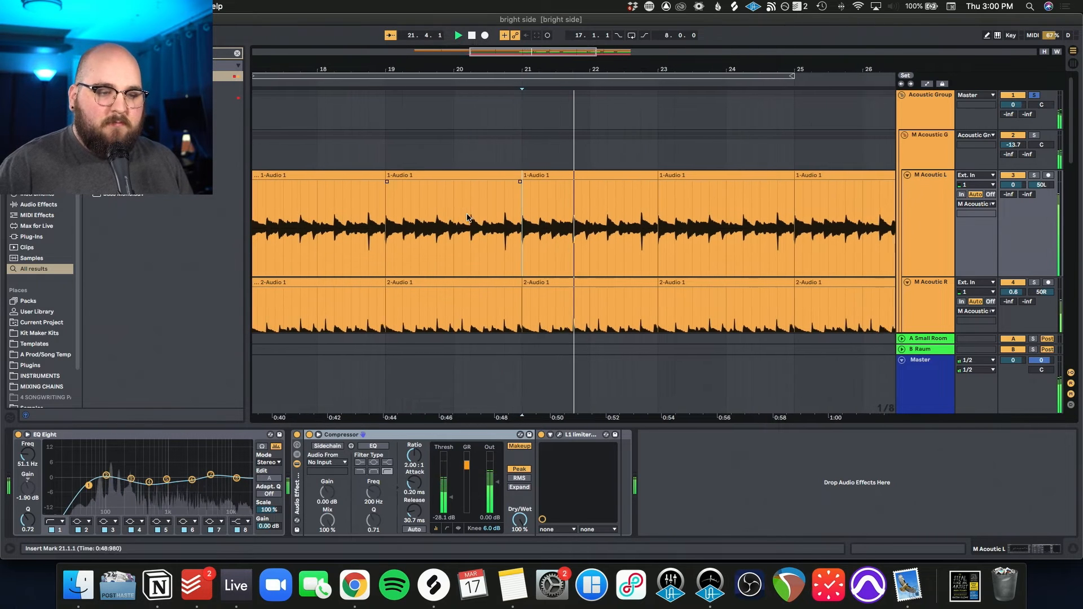
Step: Open soothe2 in the Acoustic Group's effects chain, move its window clear of the device chain, and play the group
click(914, 123)
key(space)
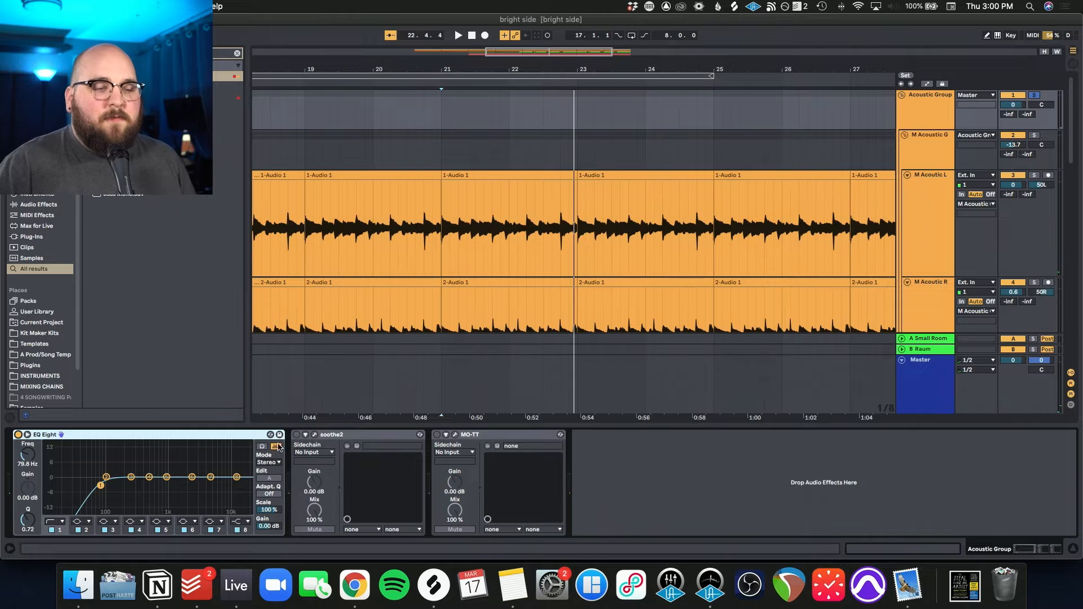
click(314, 434)
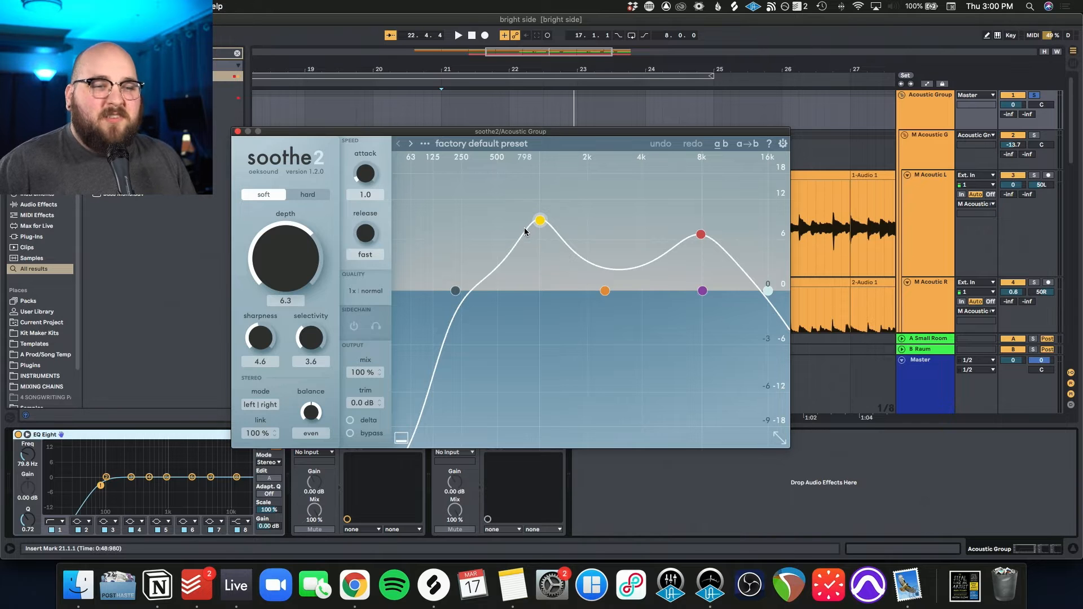
key(space)
drag(290, 139, 362, 111)
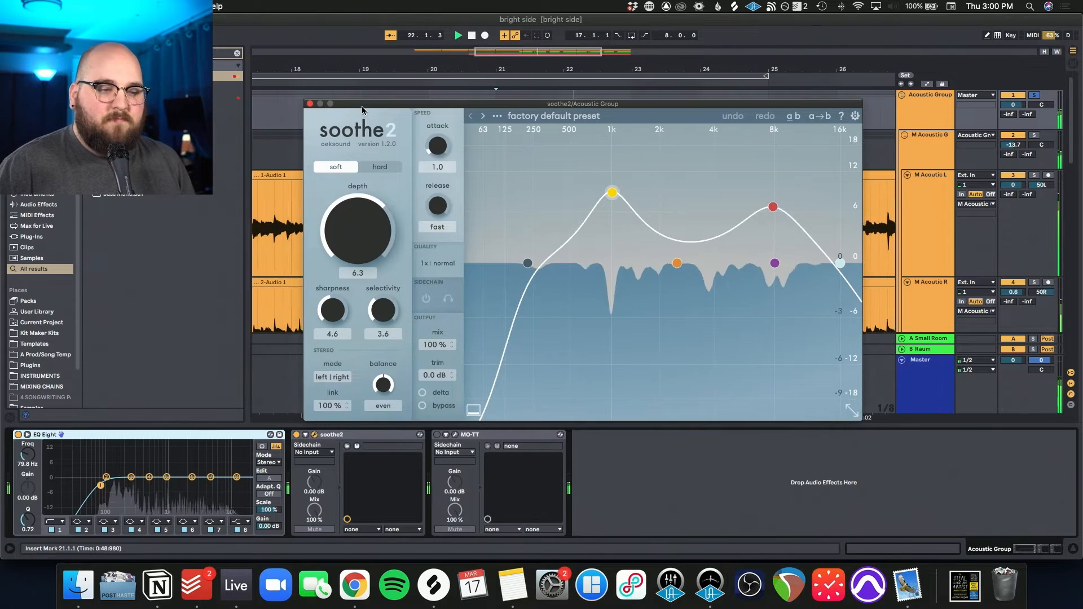
Step: Compare the Acoustic Group's sound with soothe2 bypassed and active, and open MO-TT in the same effects chain
click(297, 436)
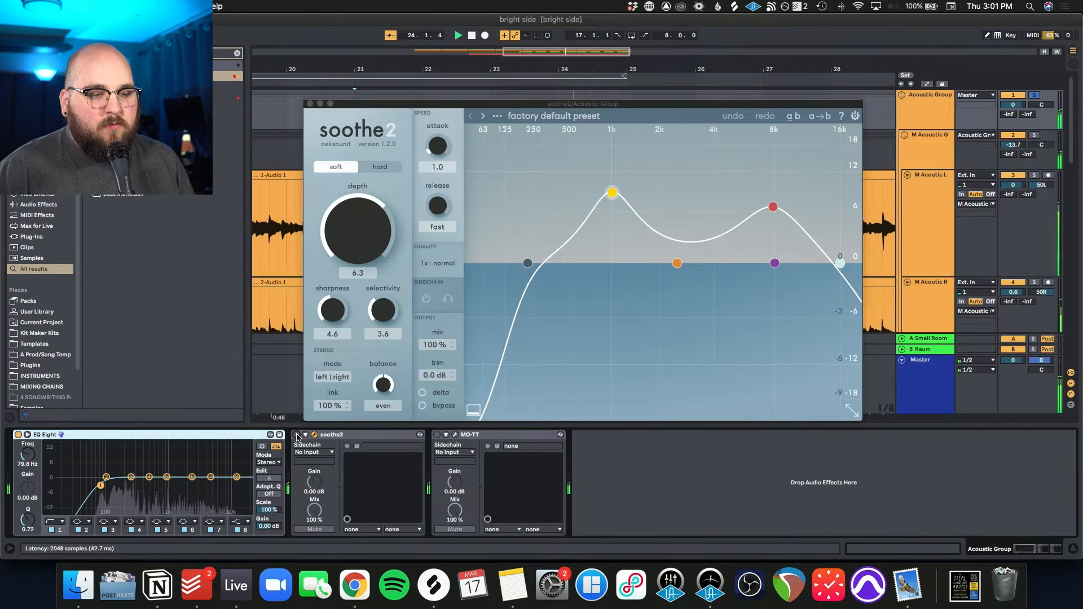
click(297, 436)
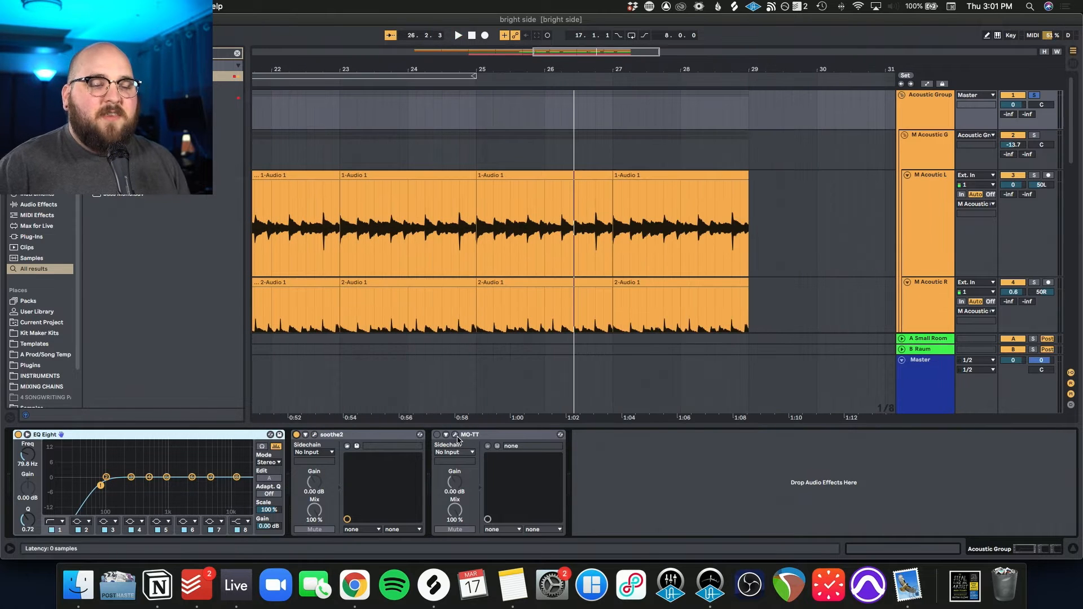
click(455, 434)
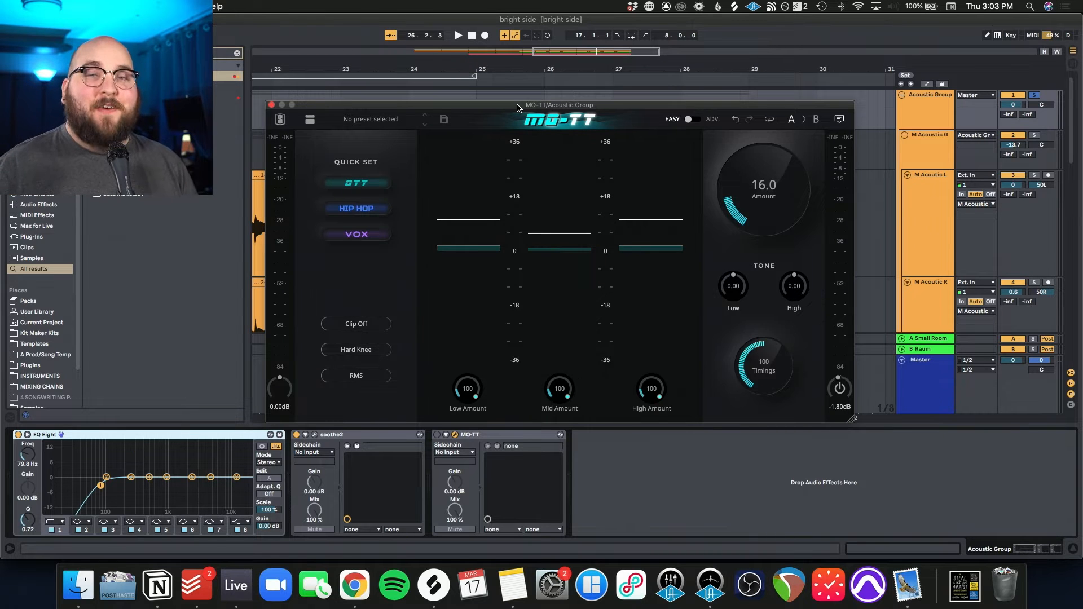
drag(517, 107, 518, 107)
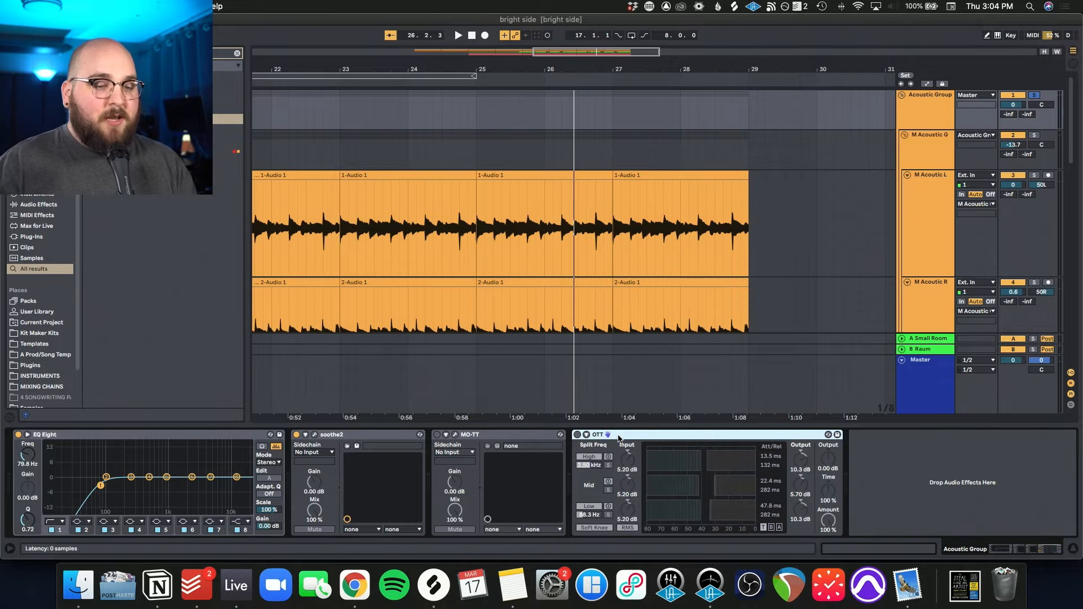
Step: Remove the stock OTT device from the Acoustic Group, show the Xfer OTT plug-in, and delete that one too
key(Delete)
key(super+z)
drag(321, 120, 547, 123)
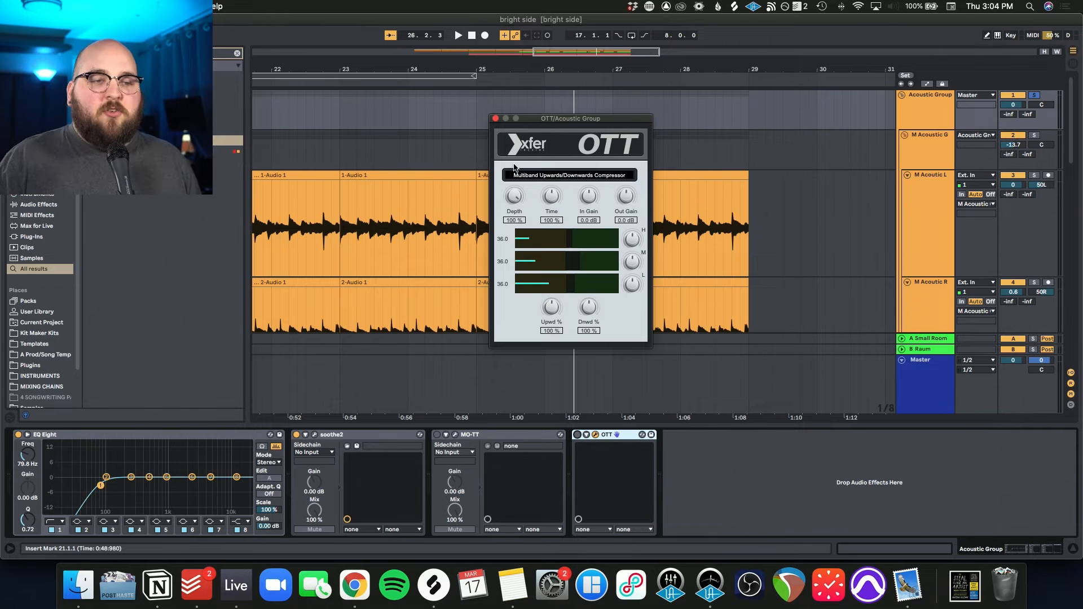
key(Delete)
Step: Reopen MO-TT on the Acoustic Group, compare playback with it bypassed and active, and close its window
click(455, 435)
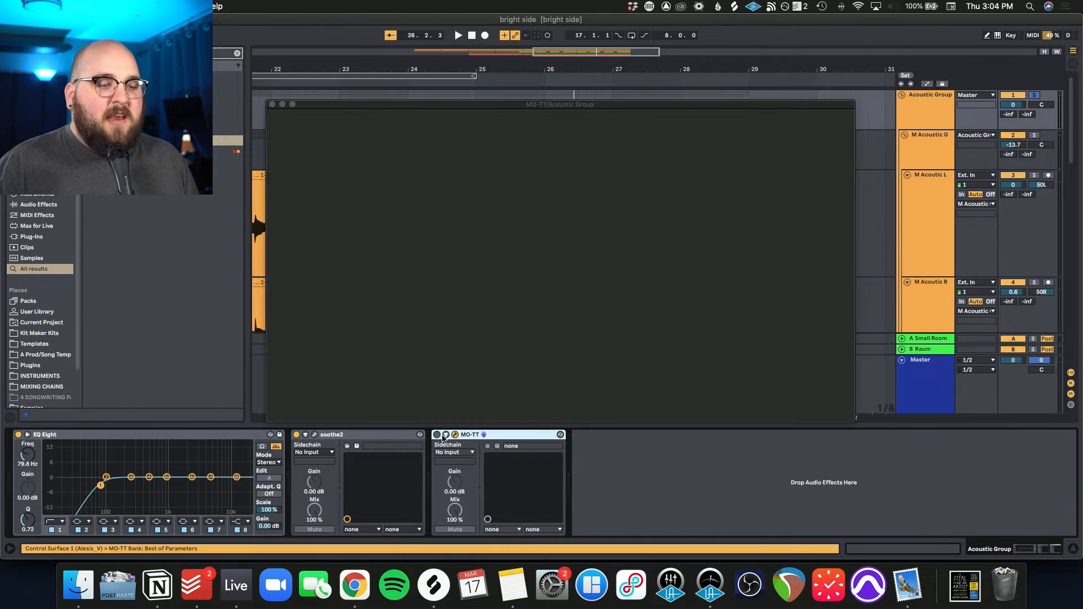
drag(464, 109, 490, 108)
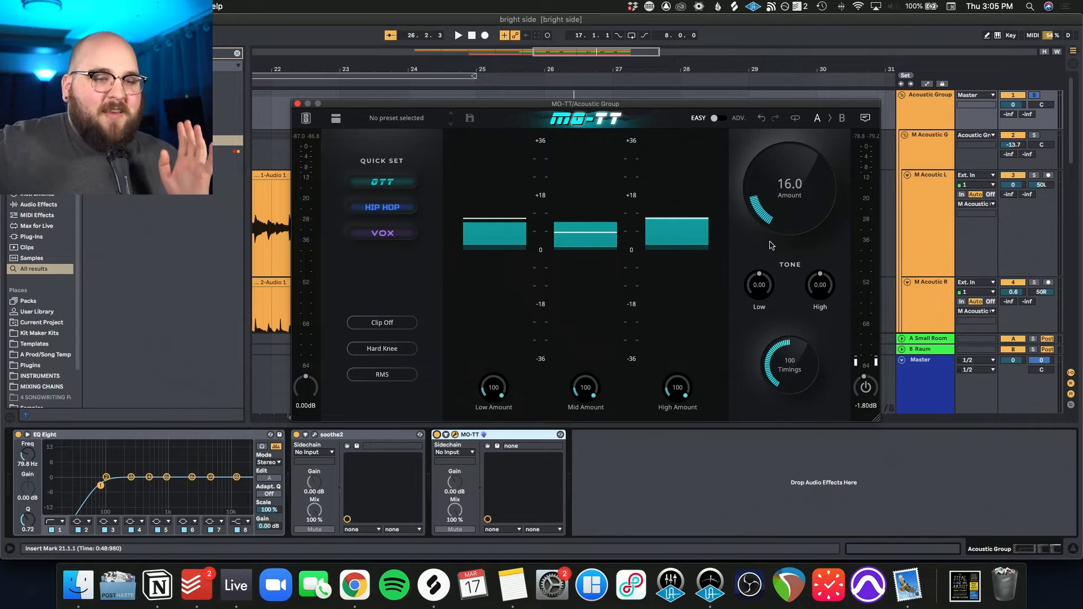
click(436, 434)
key(space)
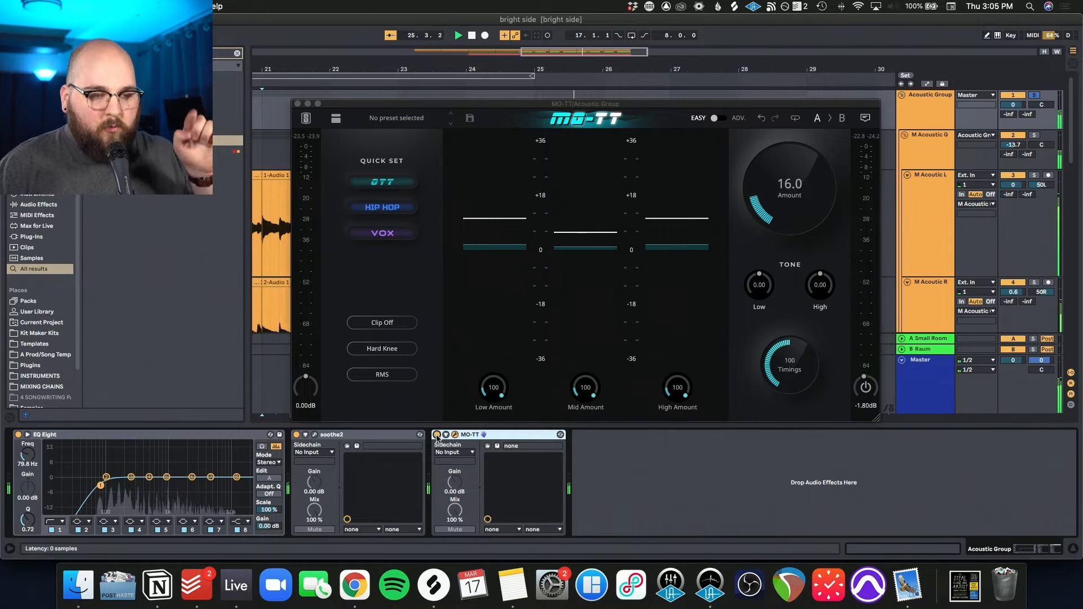
click(437, 435)
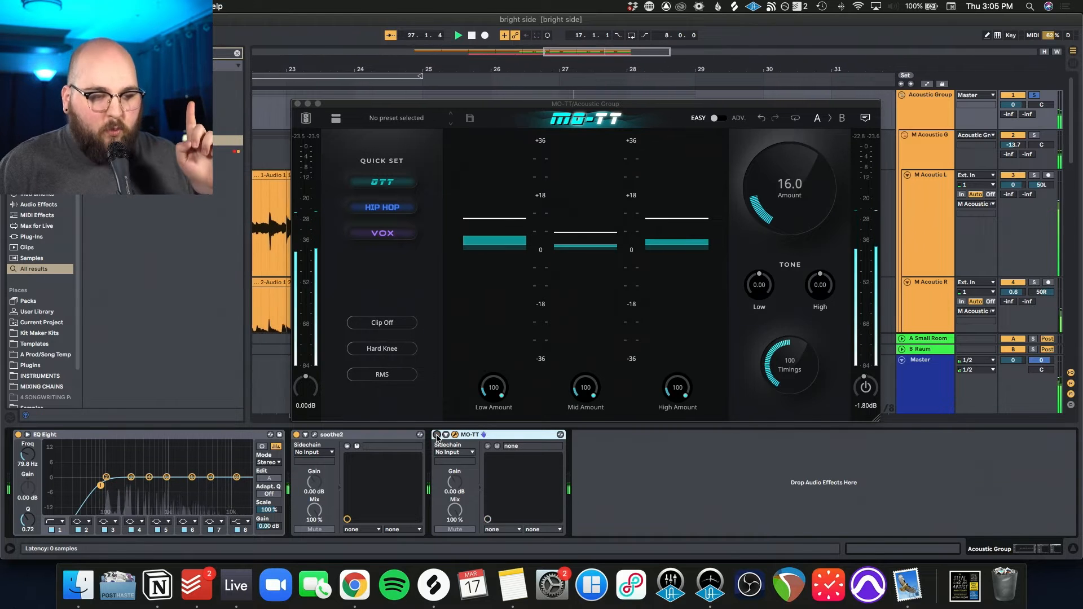
click(437, 435)
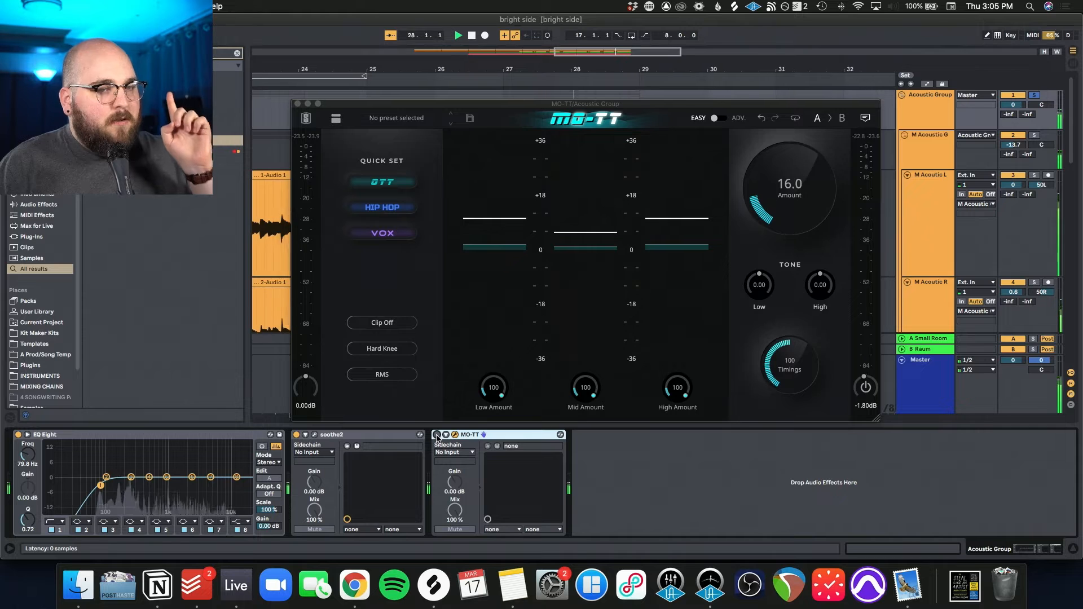
click(436, 435)
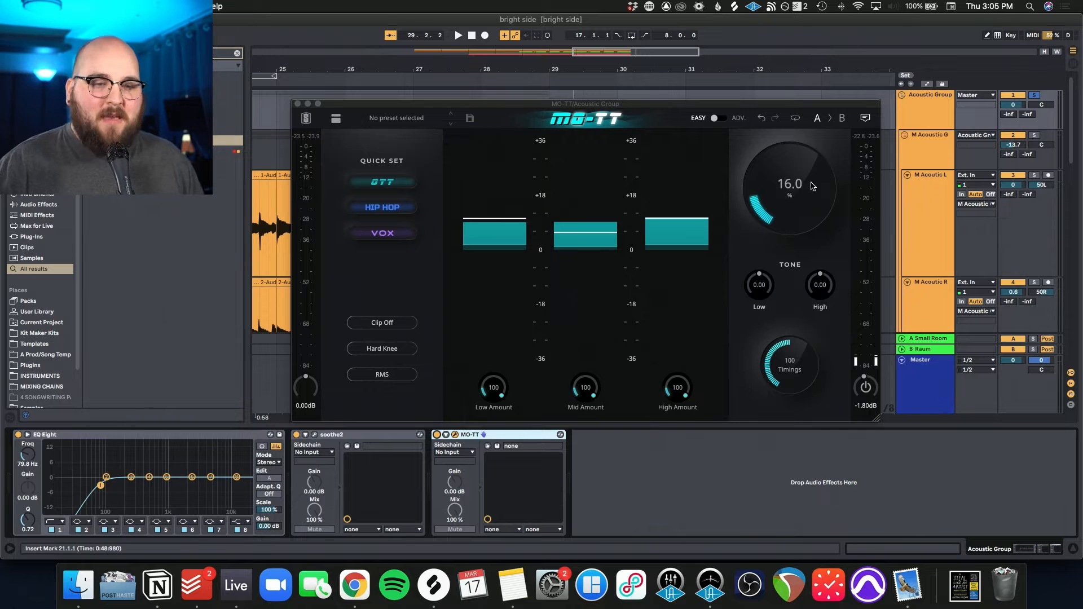
click(298, 105)
Step: Solo the Electric Group instead of the Acoustic Group and play its guitar layers from bar 21
scroll(600, 202, down, 8)
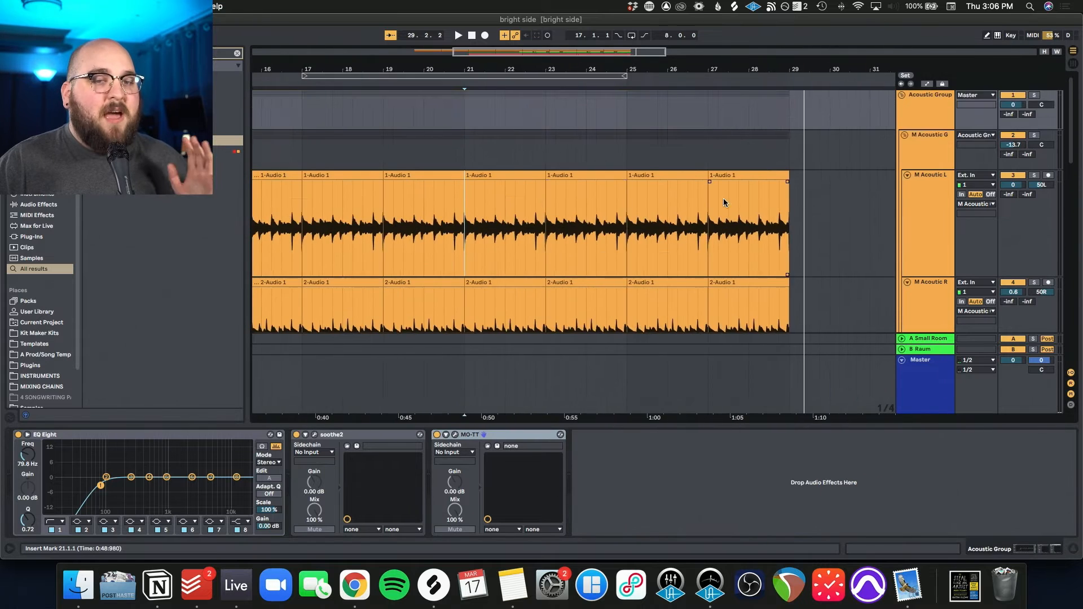
scroll(723, 198, down, 10)
click(1035, 103)
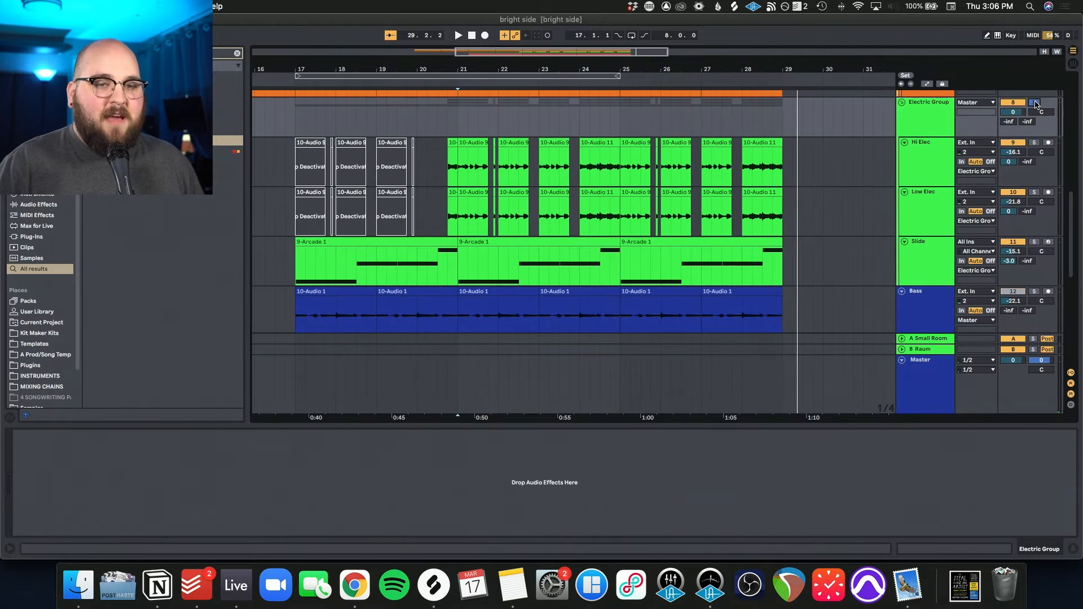
click(932, 165)
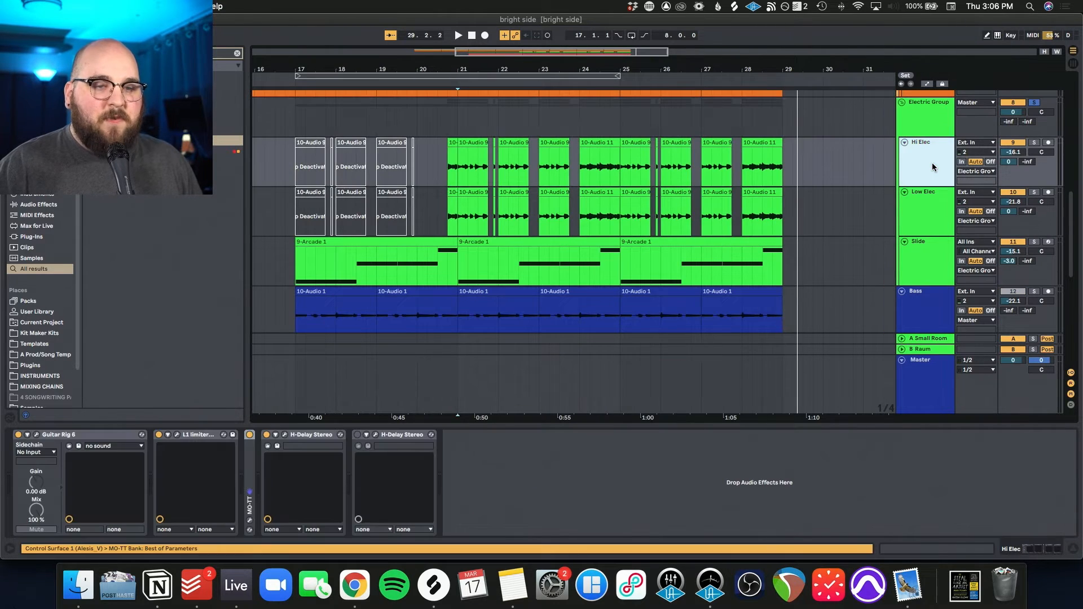
click(470, 172)
key(space)
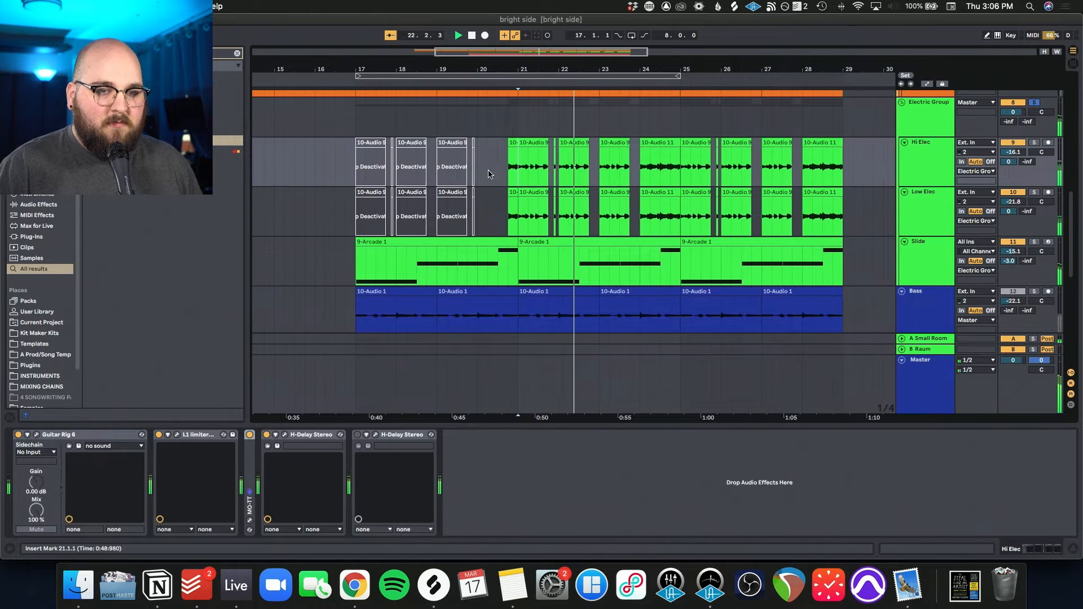
scroll(488, 175, up, 1)
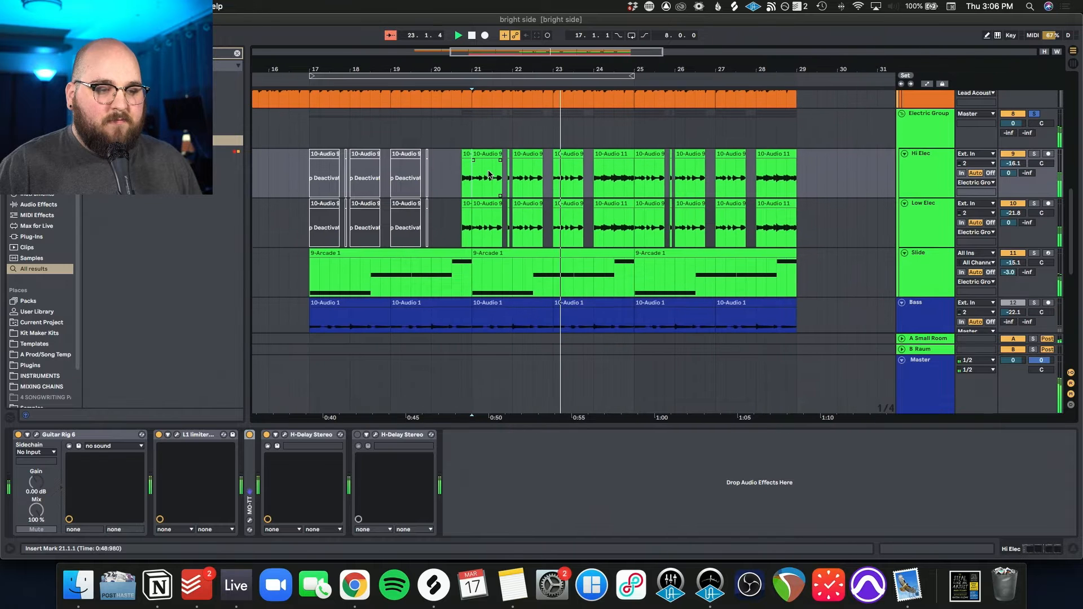
scroll(488, 175, up, 2)
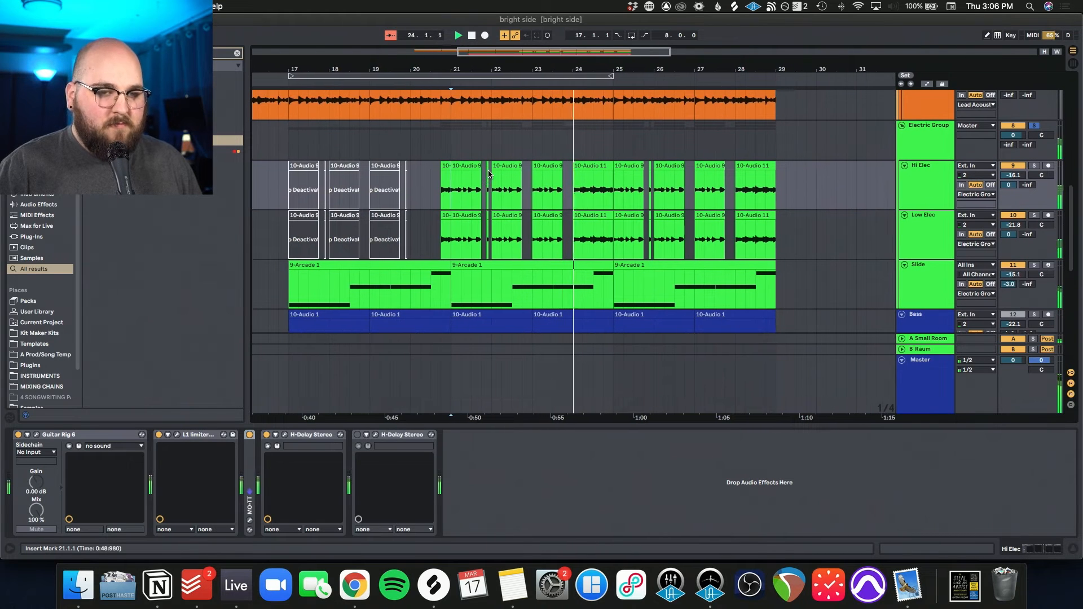
Step: Solo the Hi Elec track and play it with its Guitar Rig 6 preset Ibanez Artcore Crunch 2 open
click(1004, 175)
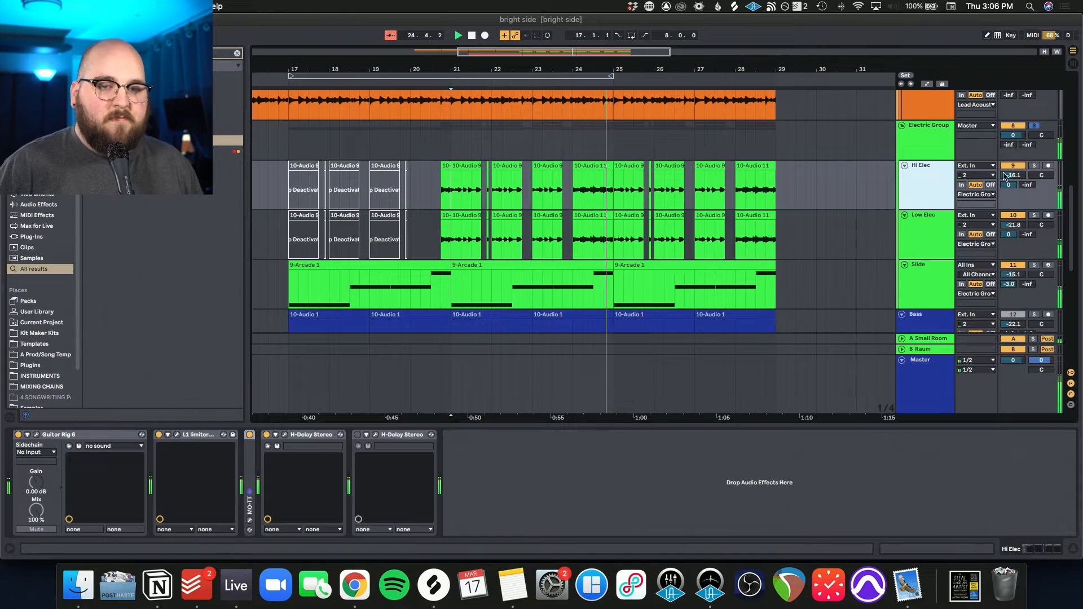
click(1034, 167)
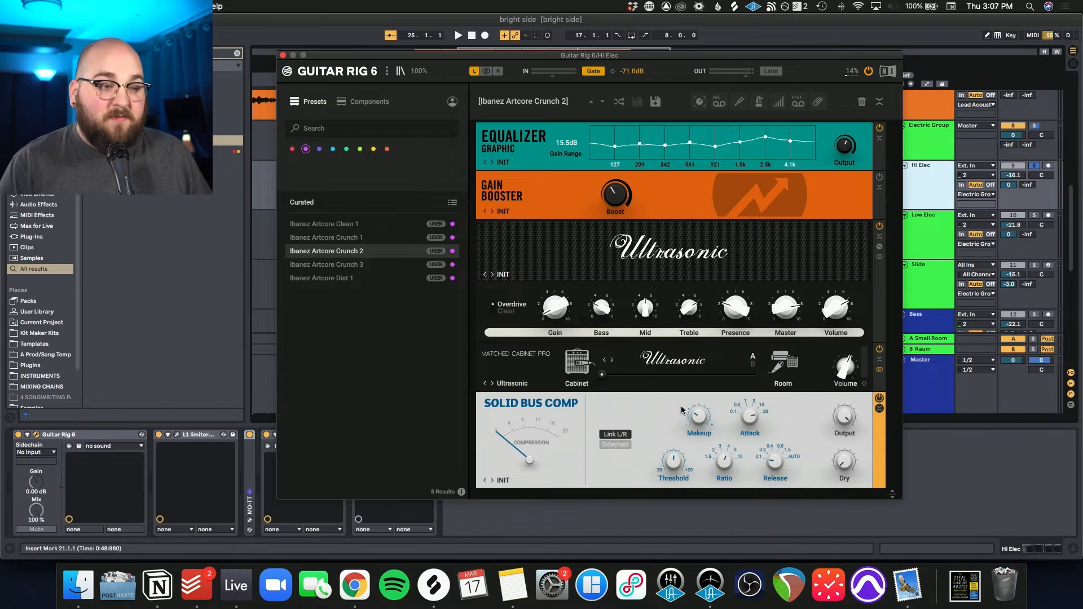
key(space)
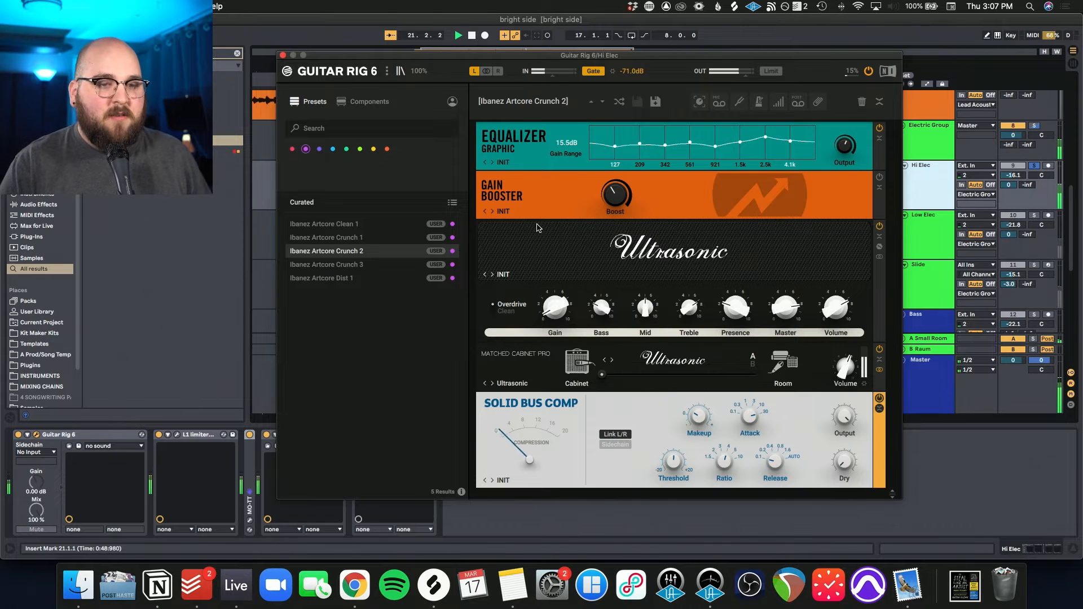
Step: Show the L1 Limiter on the Hi Elec track during playback and close its window
drag(539, 175, 521, 170)
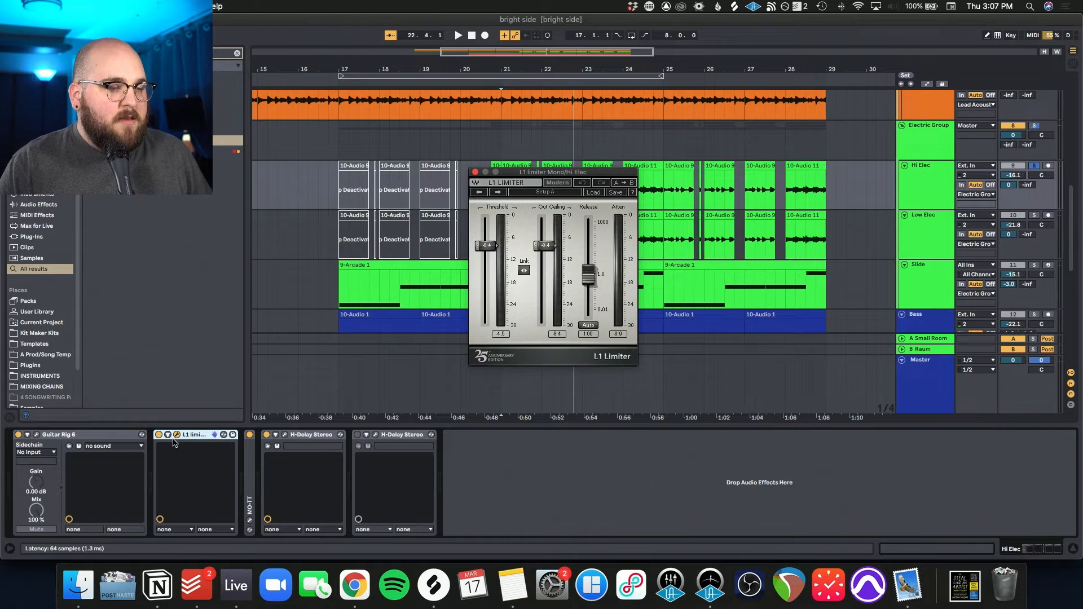
key(space)
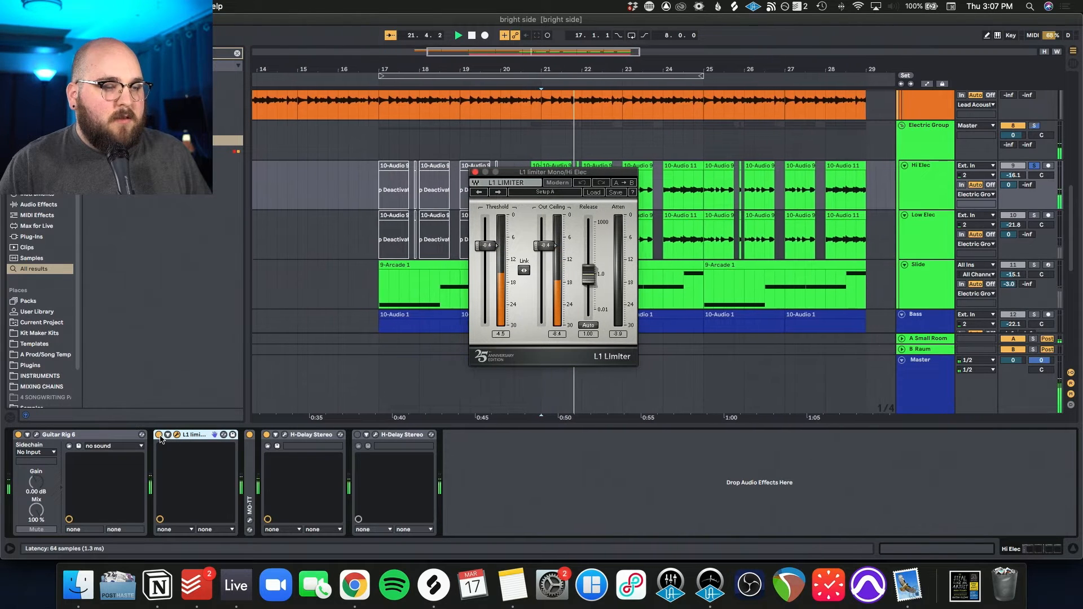
click(177, 435)
Step: Unfold MO-TT in the Hi Elec chain and play the track with the active H-Delay Stereo open
double_click(248, 460)
key(space)
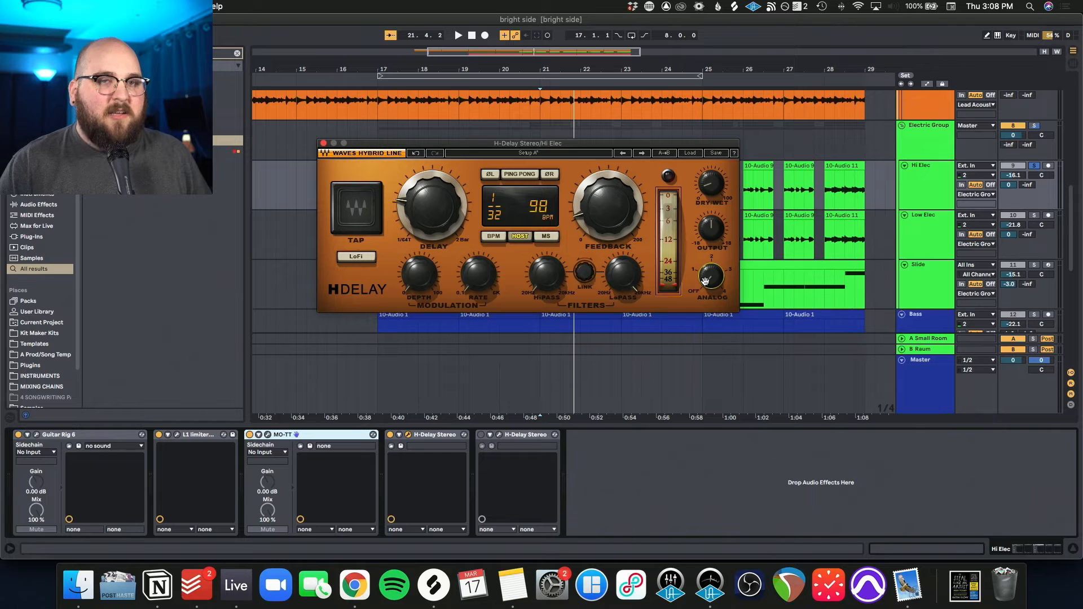
key(space)
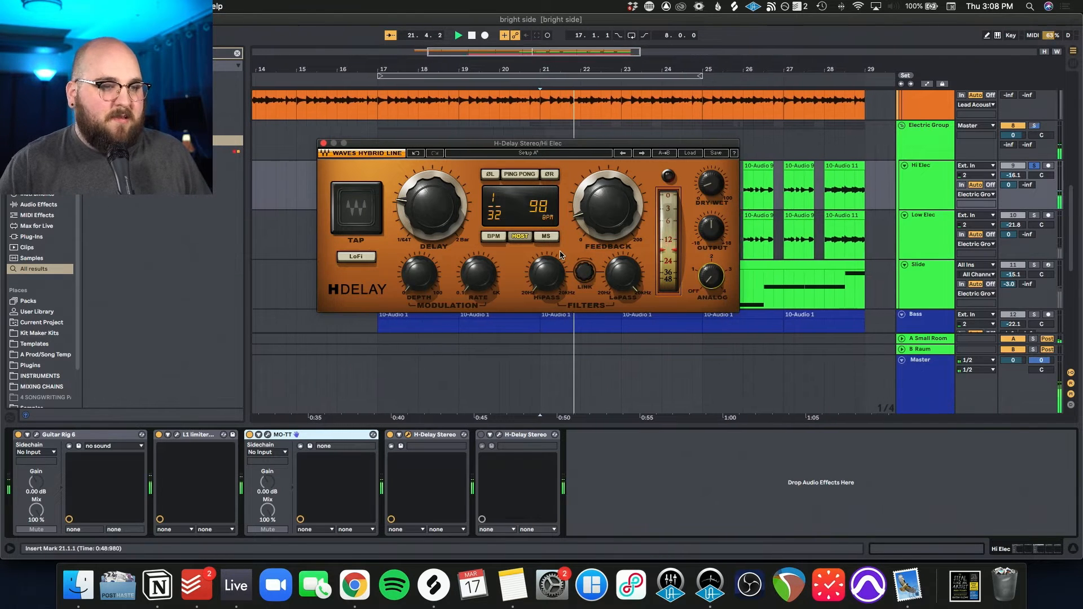
Step: Close H-Delay, solo the Low Elec track in place of Hi Elec, and play it
click(1033, 219)
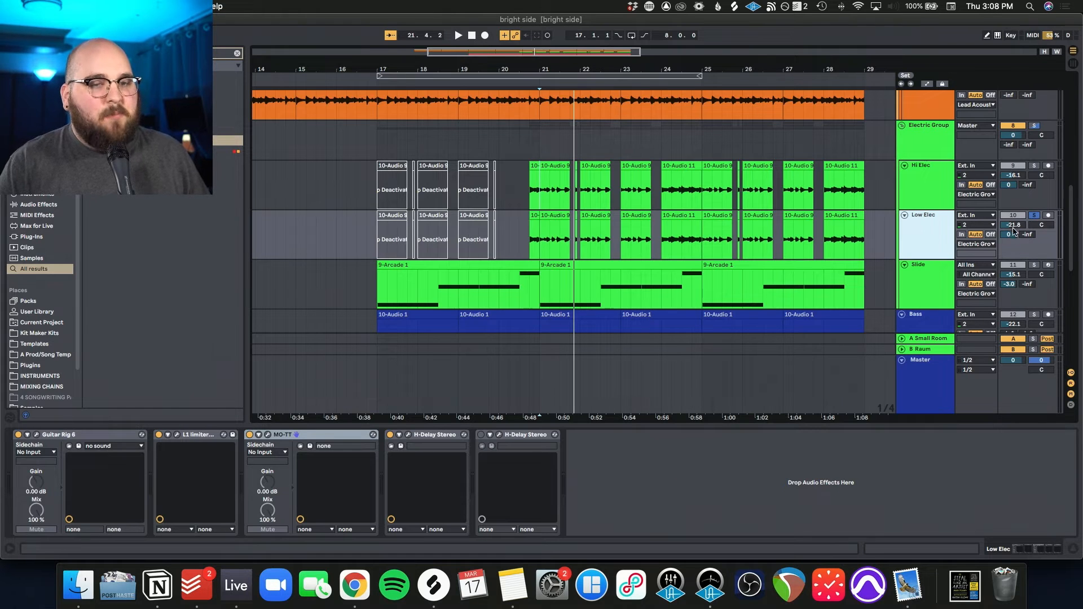
drag(1014, 228, 1014, 220)
key(space)
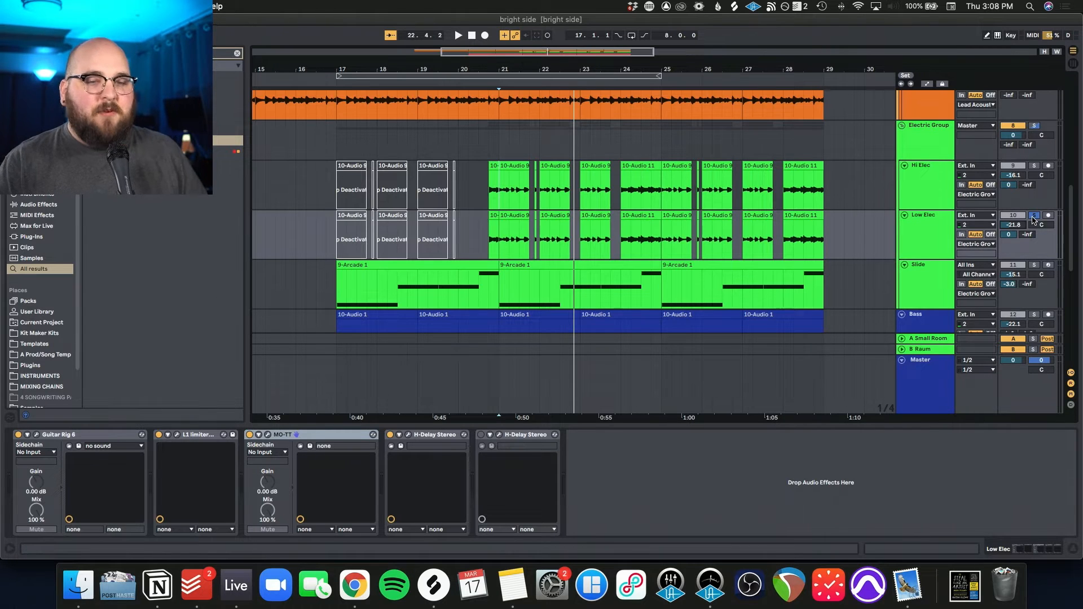
Step: Solo the Slide track and play its Arcade clip from bar 21 to bar 25
click(587, 265)
key(z)
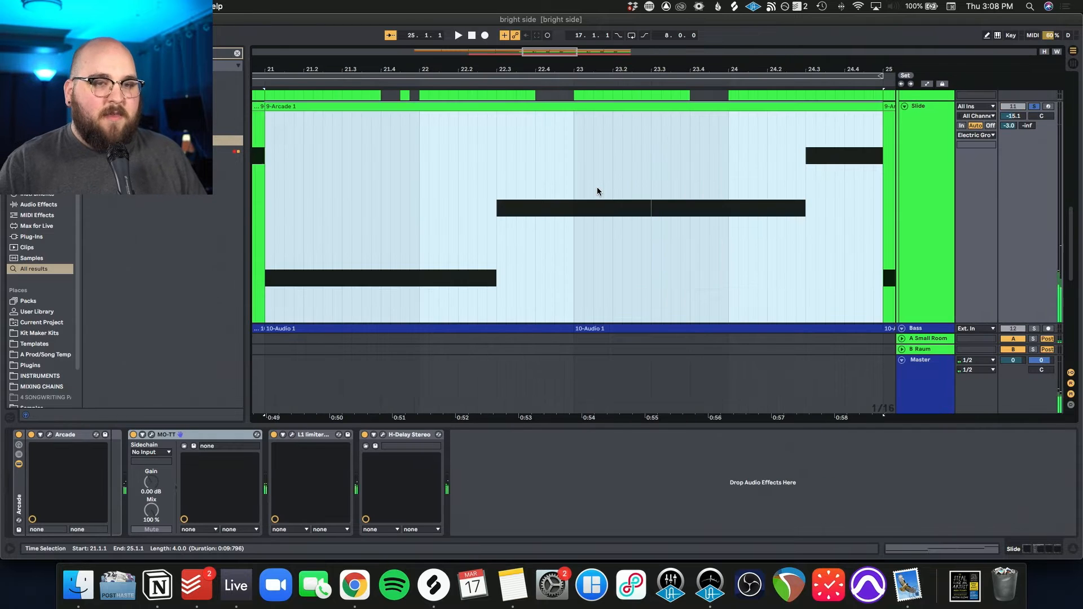
key(space)
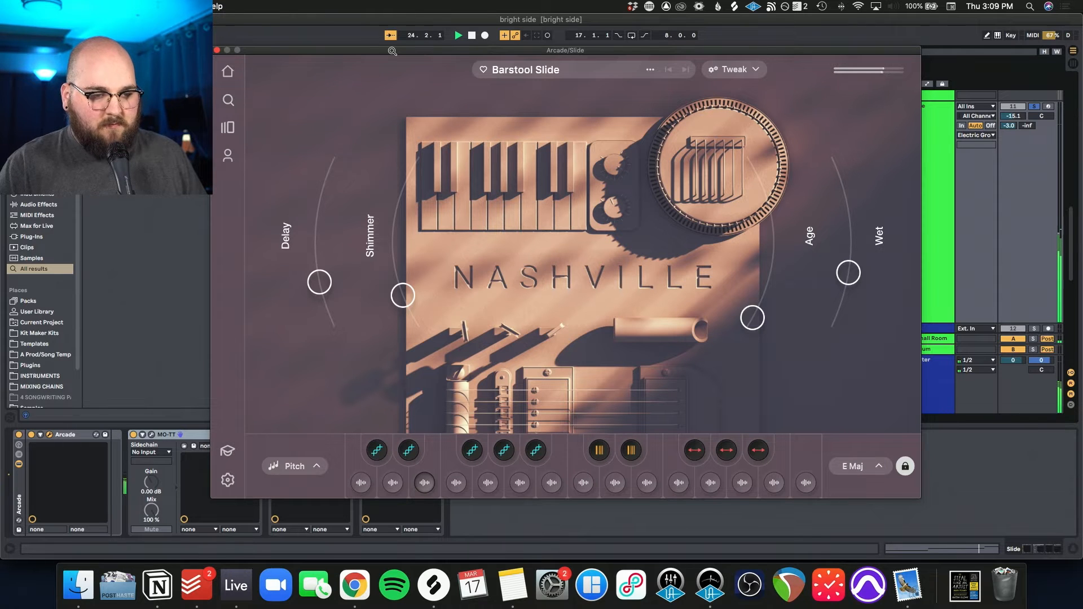
Step: Examine the Slide track's Arcade instrument Barstool Slide and its MO-TT settings, and close the plug-in windows
drag(393, 51, 415, 52)
key(space)
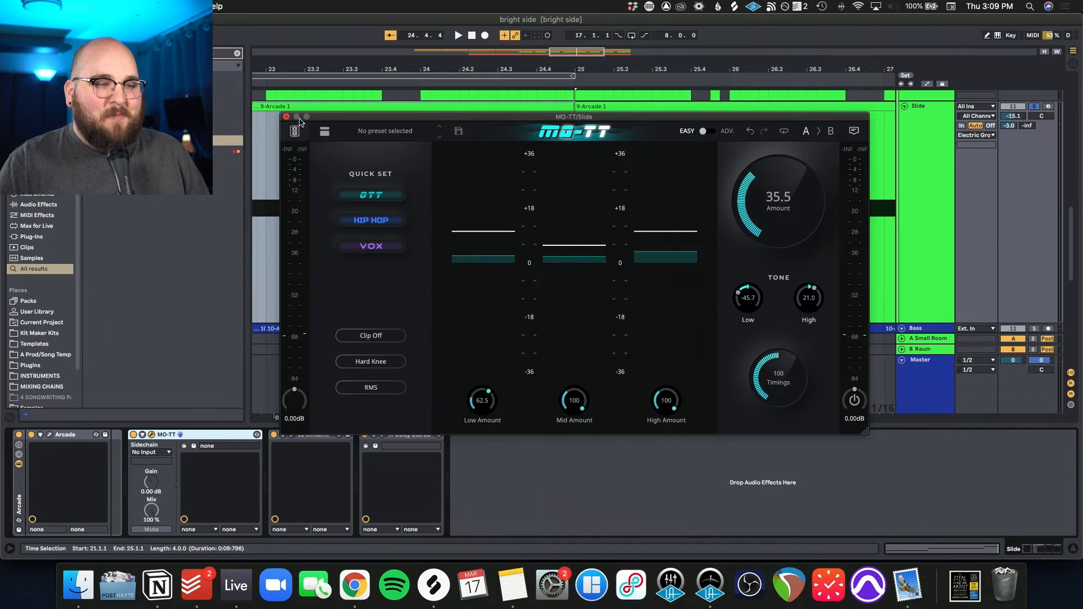
click(286, 117)
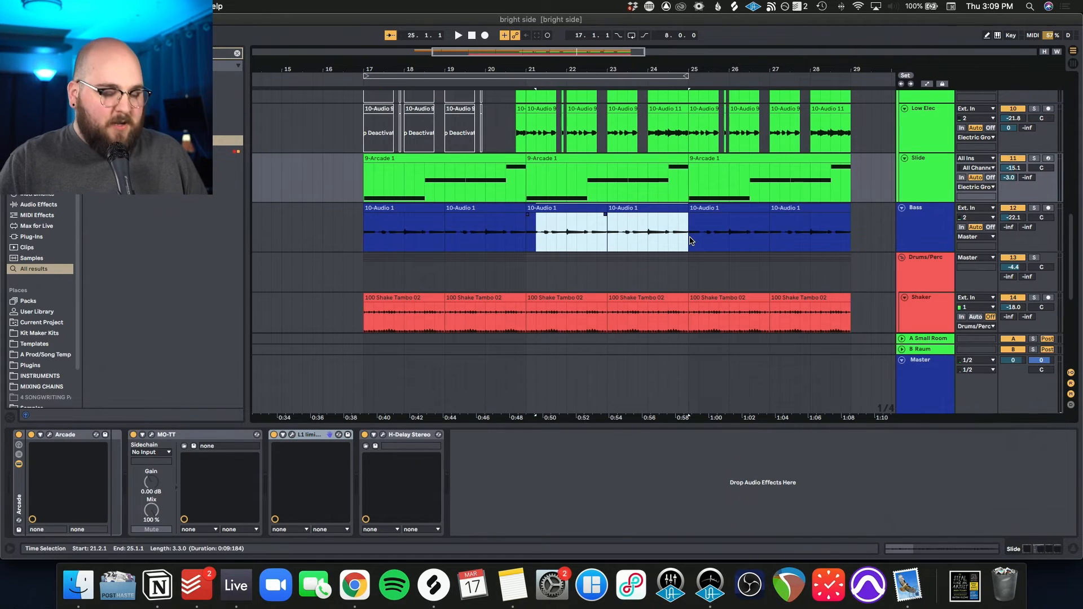
Step: Solo the Bass track and play its clips from bar 21
click(690, 241)
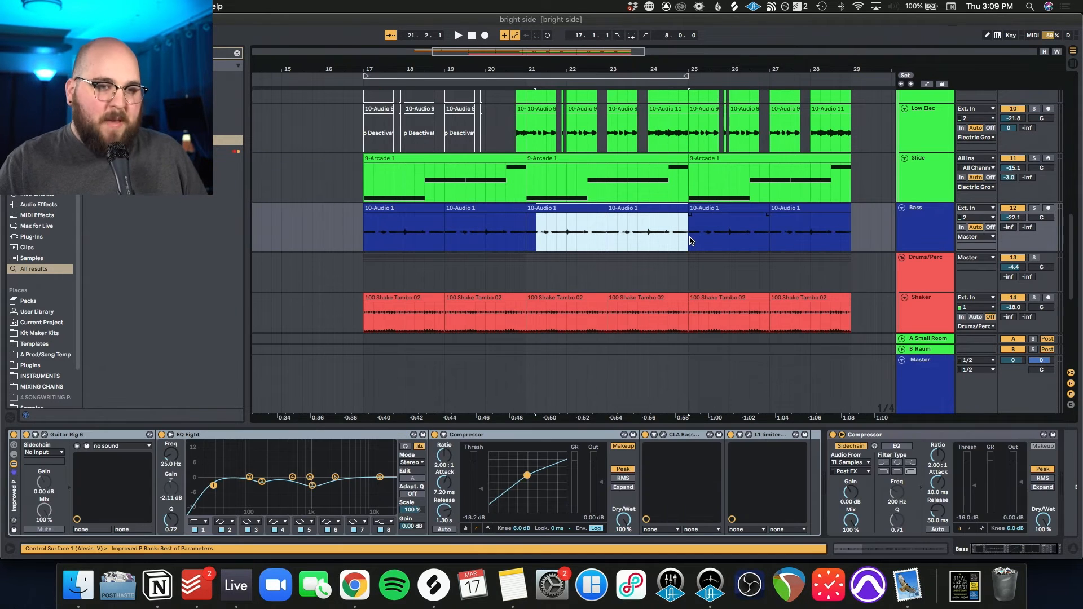
key(z)
key(space)
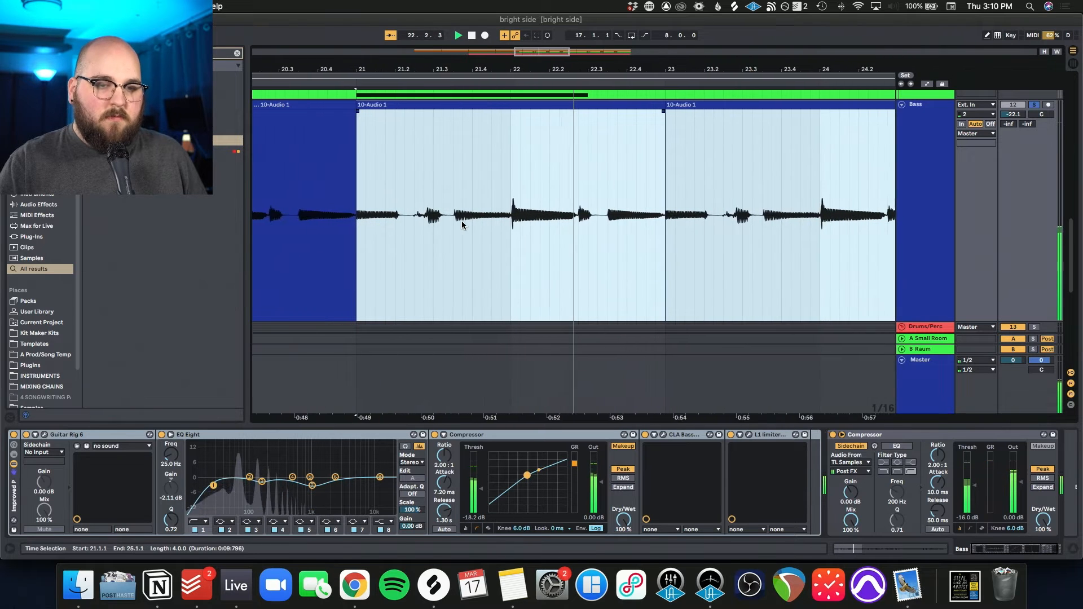
key(space)
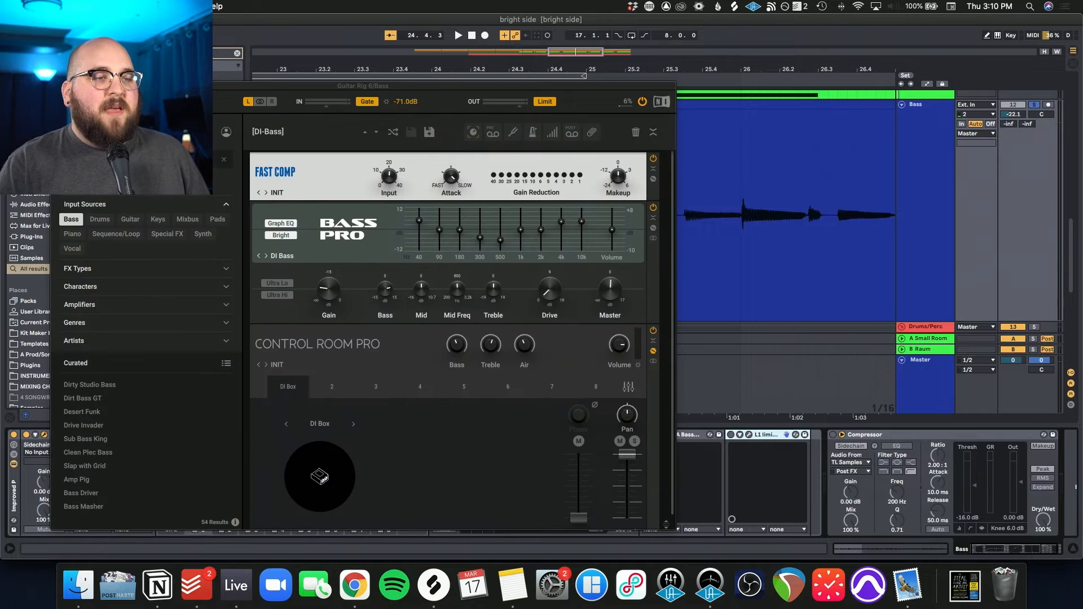
Step: Show the DI-Bass preset in the Bass track's Guitar Rig 6, and activate the EQ Eight and first Compressor after it
drag(205, 86, 316, 59)
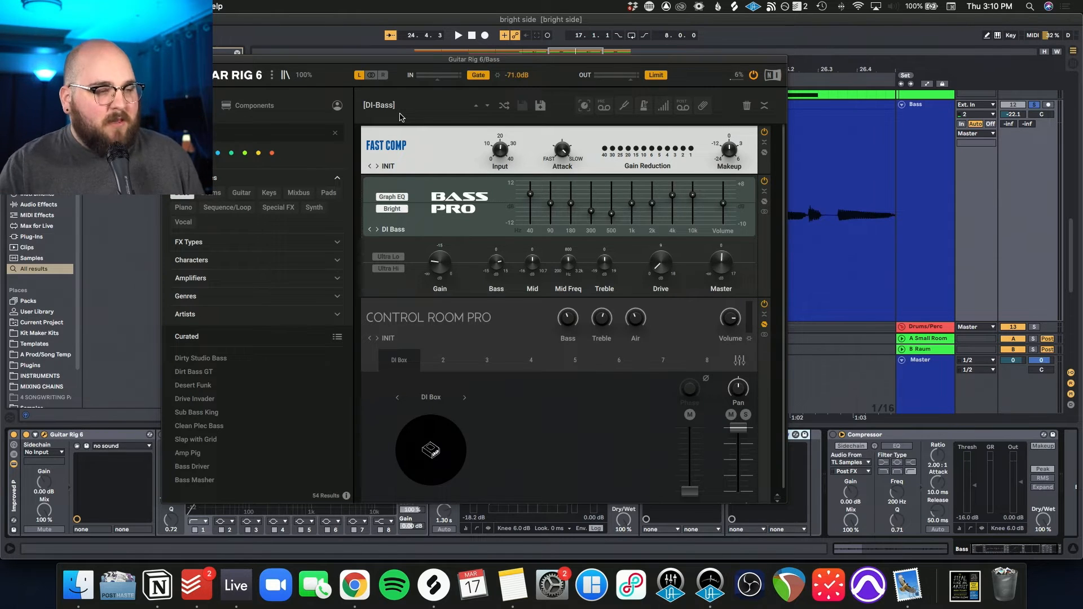
click(186, 437)
click(435, 434)
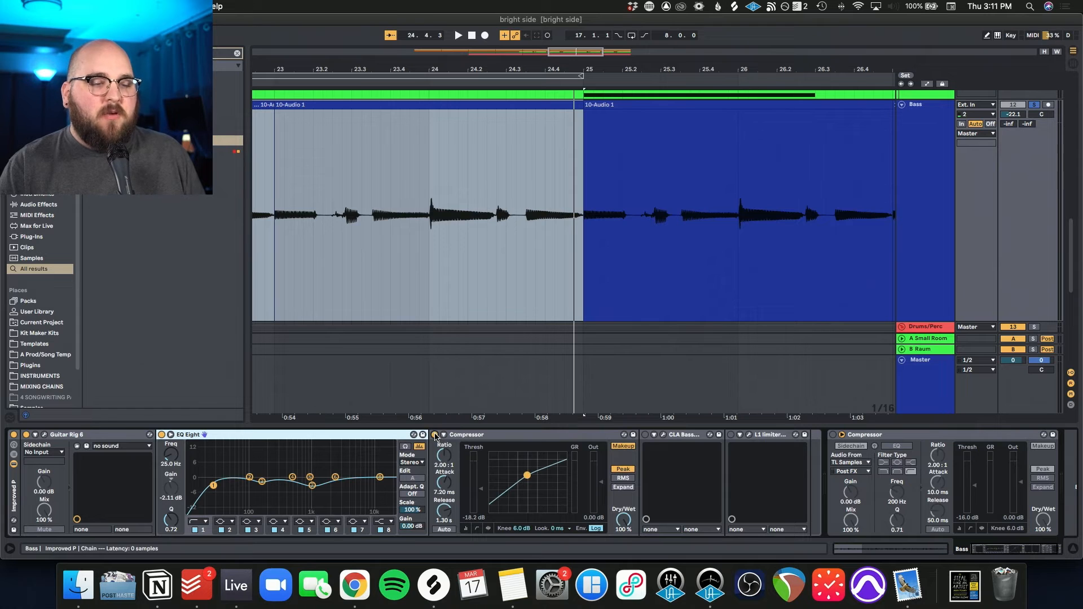
Step: Activate CLA Bass on the Bass track, show its DI Feeder preset, and play the clips from bar 21 without and with it
key(space)
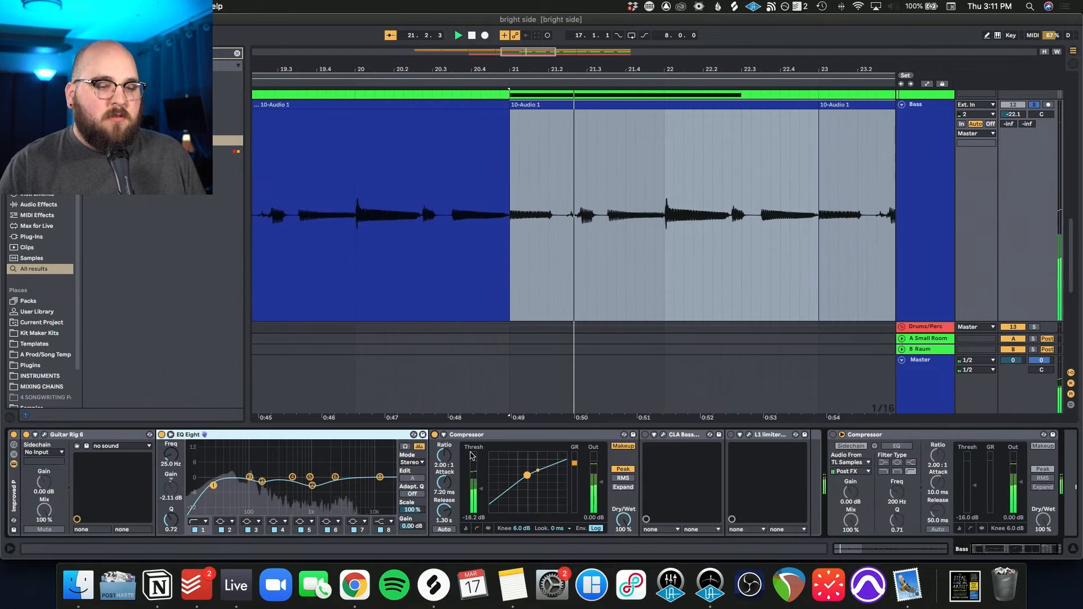
scroll(617, 446, right, 3)
click(602, 434)
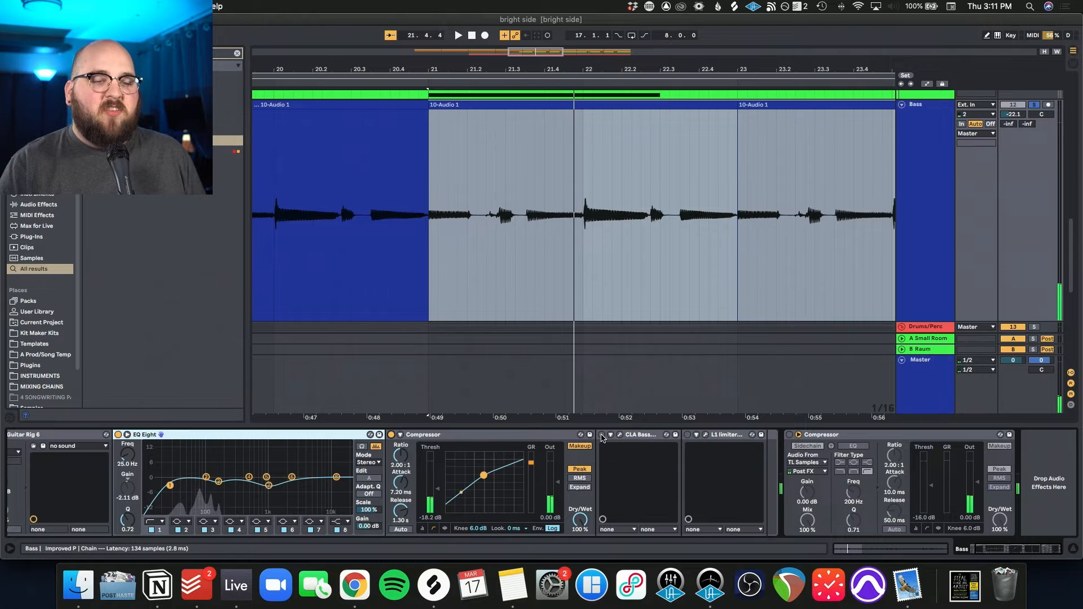
click(620, 435)
drag(259, 151, 529, 141)
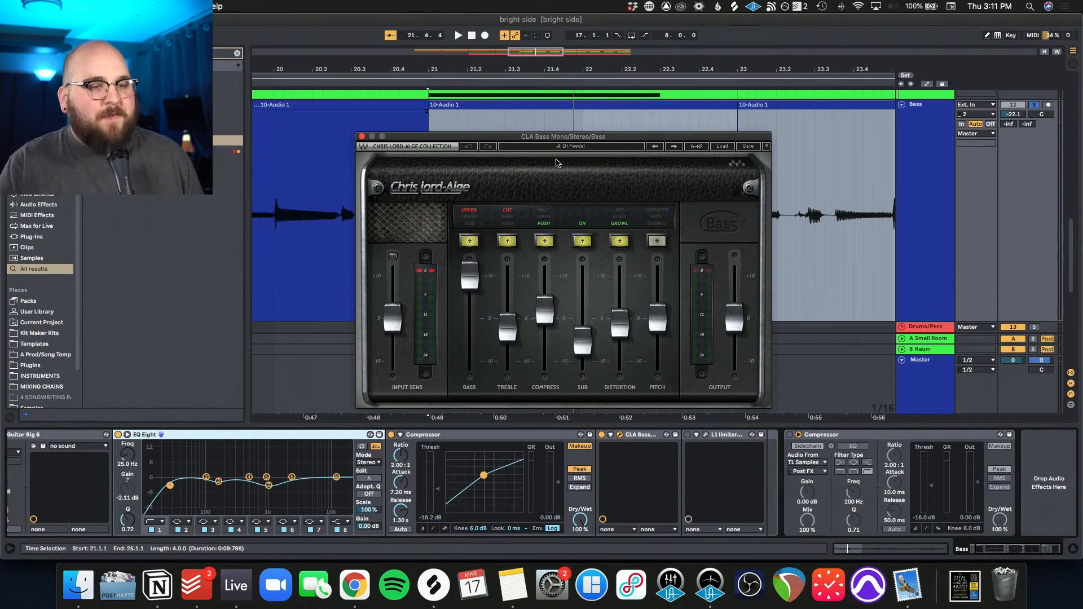
drag(555, 141, 542, 135)
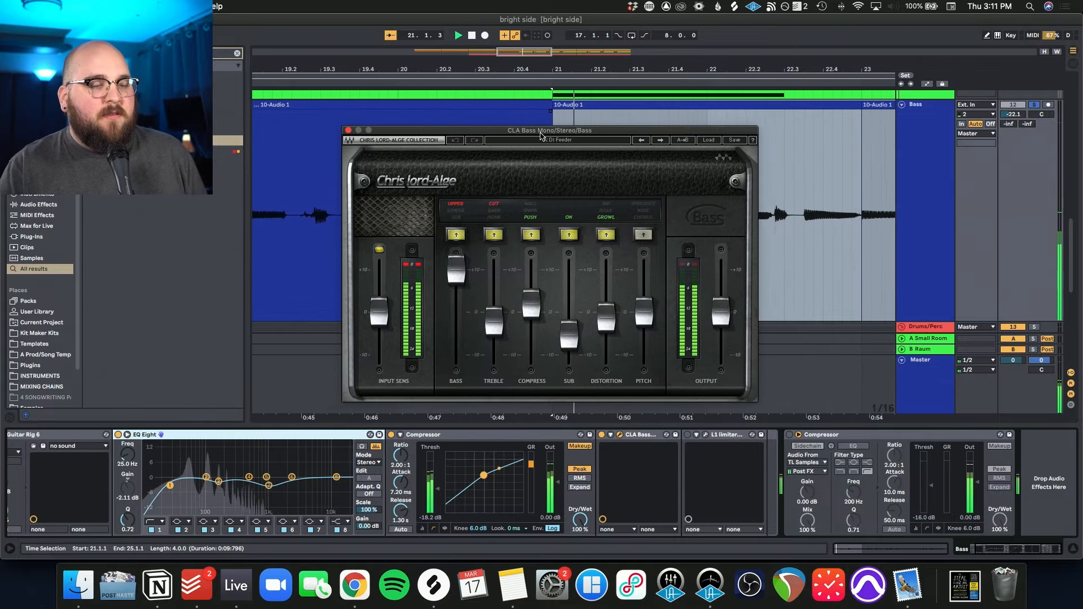
key(space)
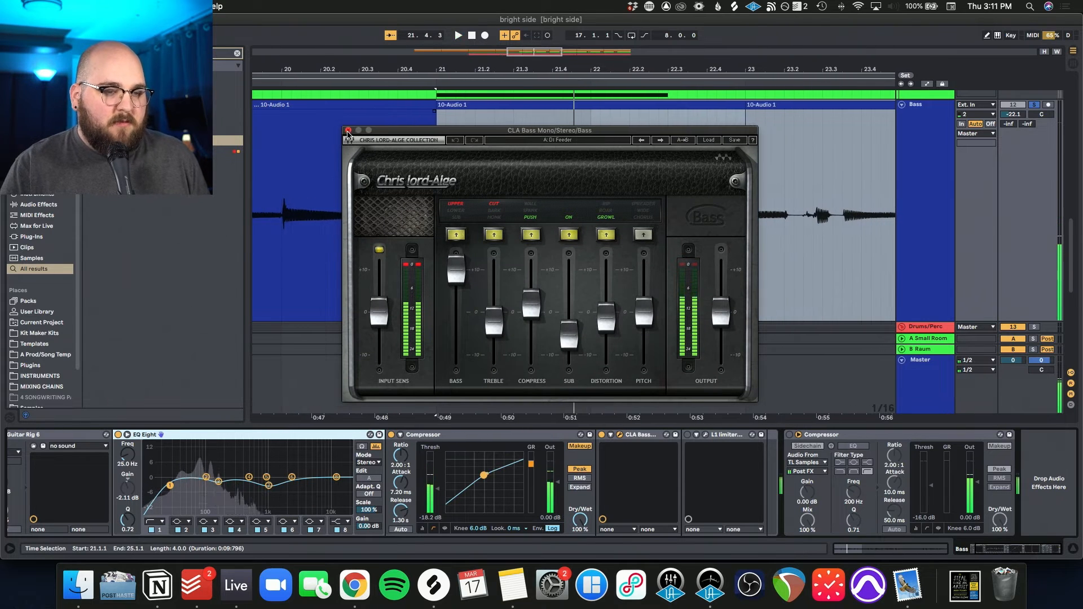
Step: Activate the L1 limiter on the Bass track, show its settings, and play the bass from bar 21
click(687, 434)
click(705, 434)
drag(137, 133, 620, 163)
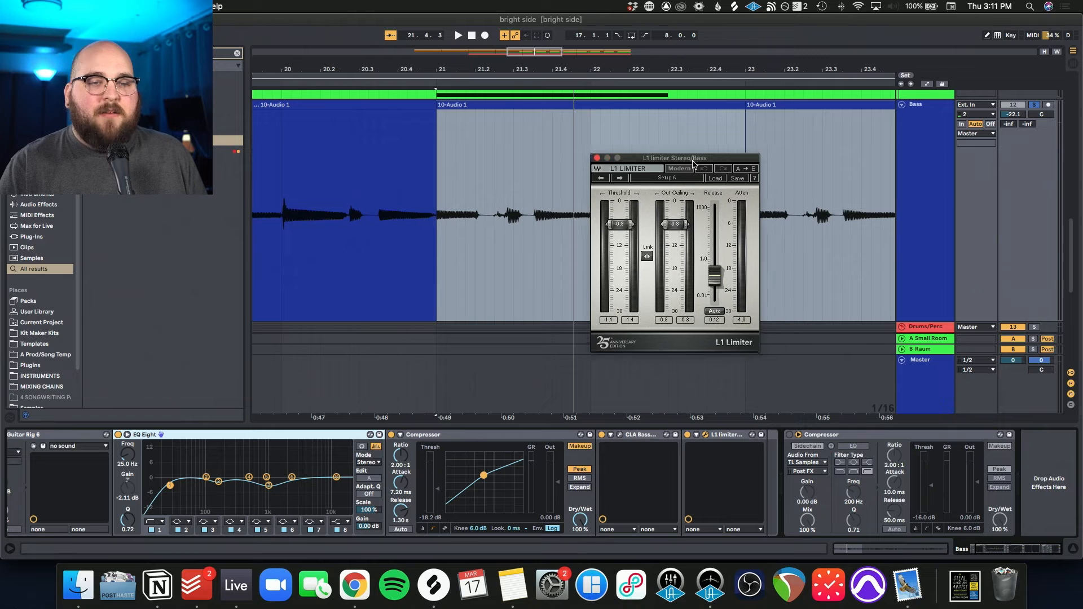
key(space)
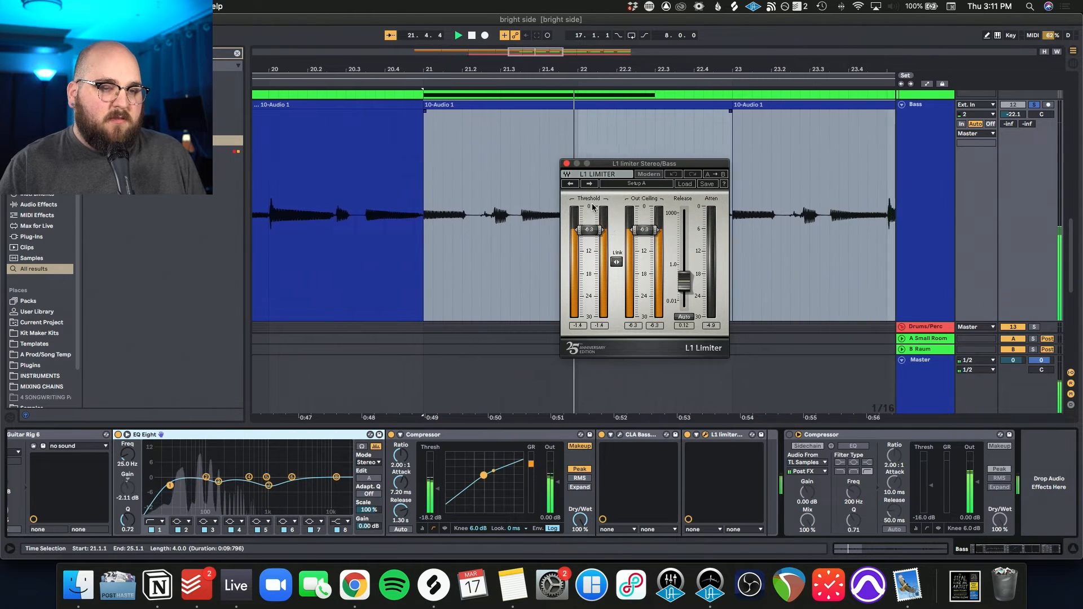
Step: Activate the Bass track's second Compressor, sidechained to TL Samples, and play the bass from bar 21
click(816, 435)
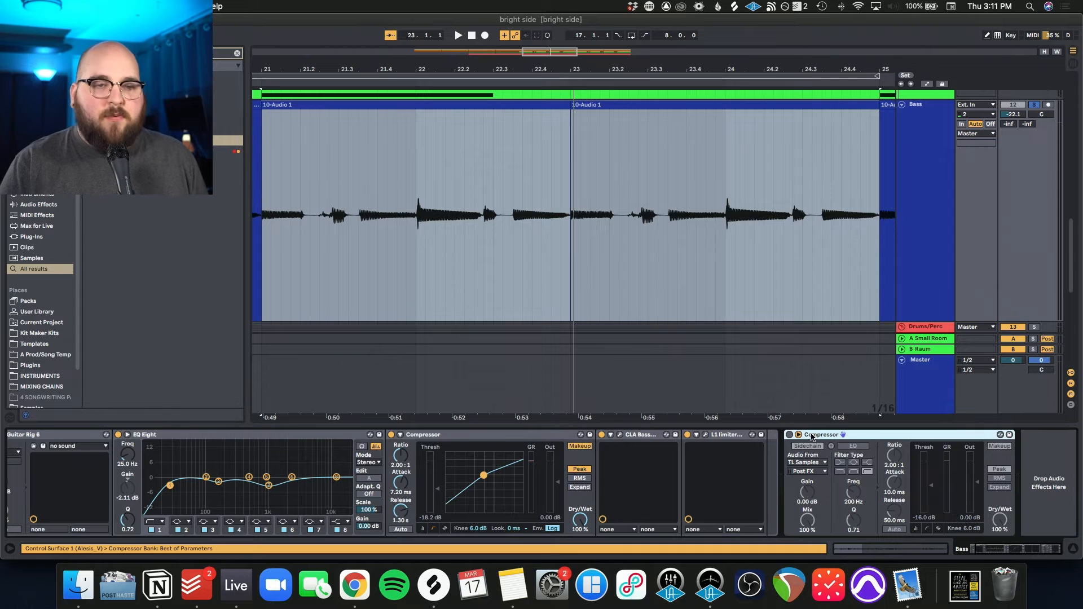
click(789, 434)
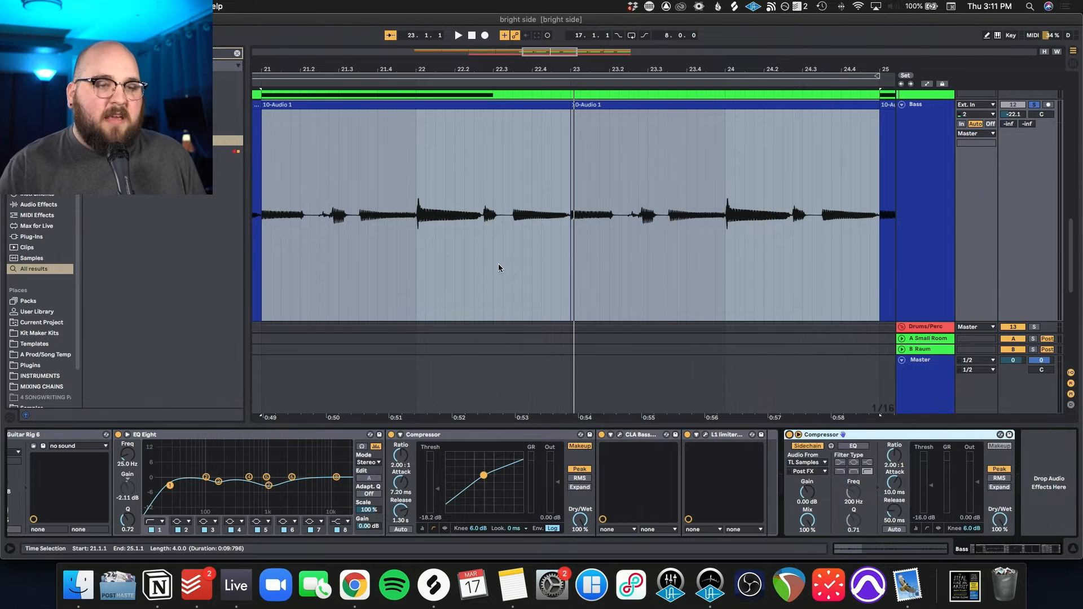
key(space)
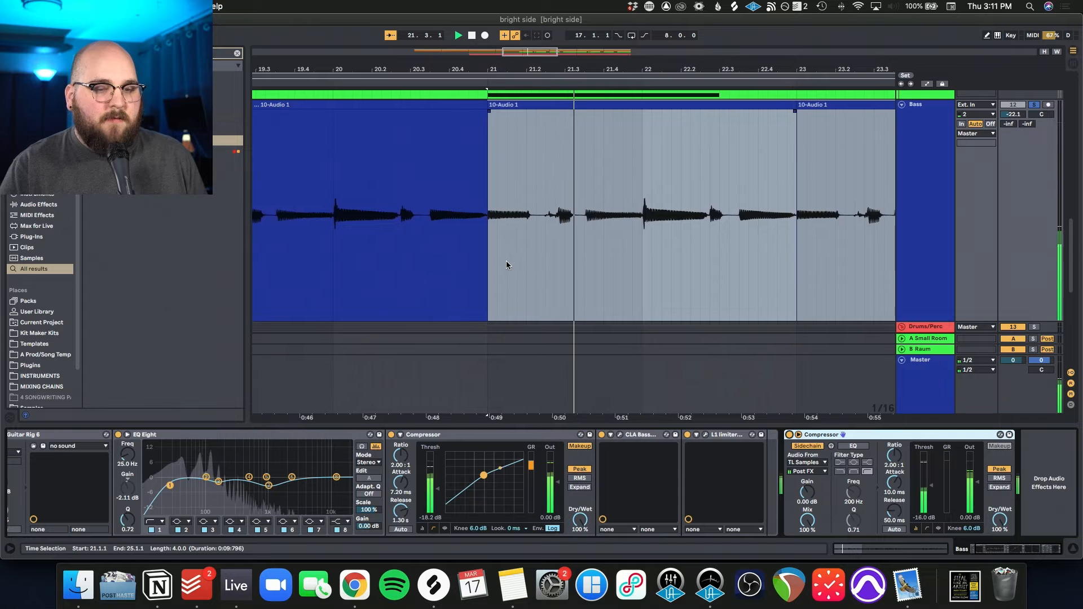
key(space)
Step: Unsolo the Bass track, restore the full track overview, and play the whole arrangement from bar 21
click(1033, 105)
scroll(767, 217, down, 5)
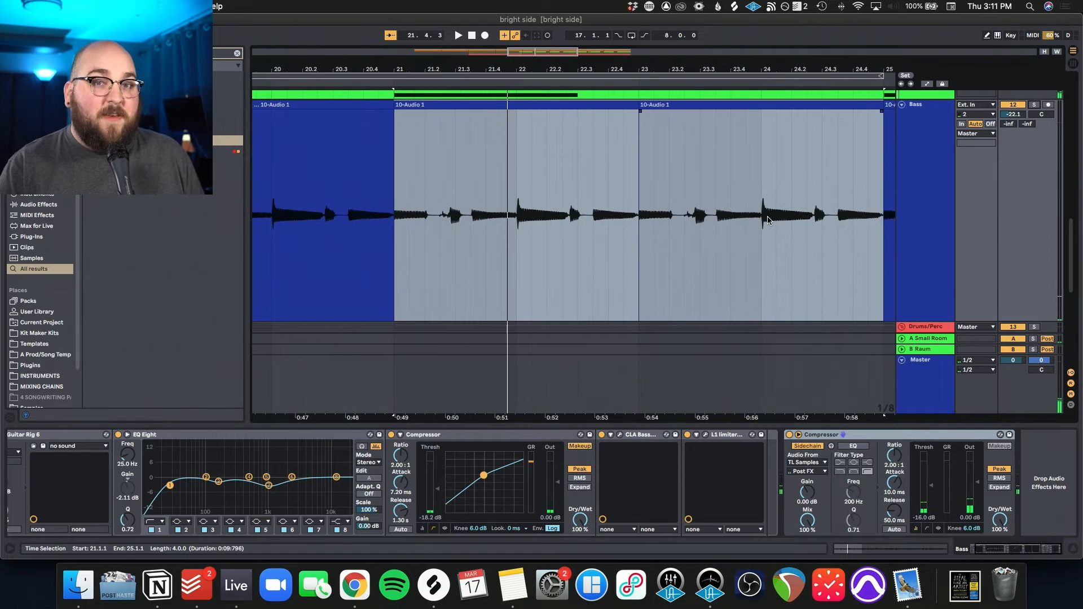
scroll(767, 218, down, 2)
key(x)
key(space)
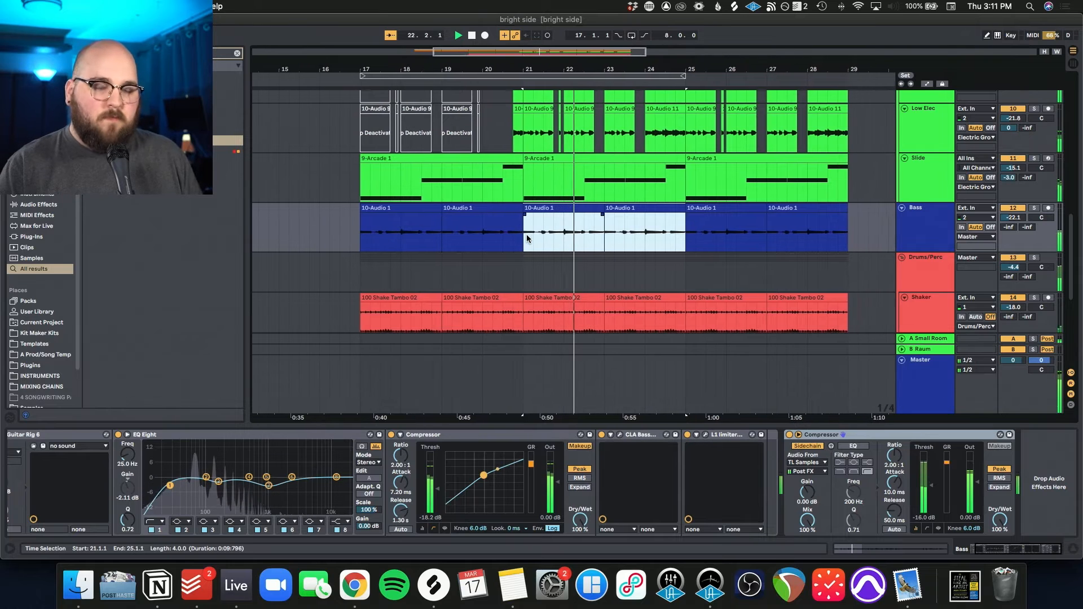
scroll(527, 238, down, 1)
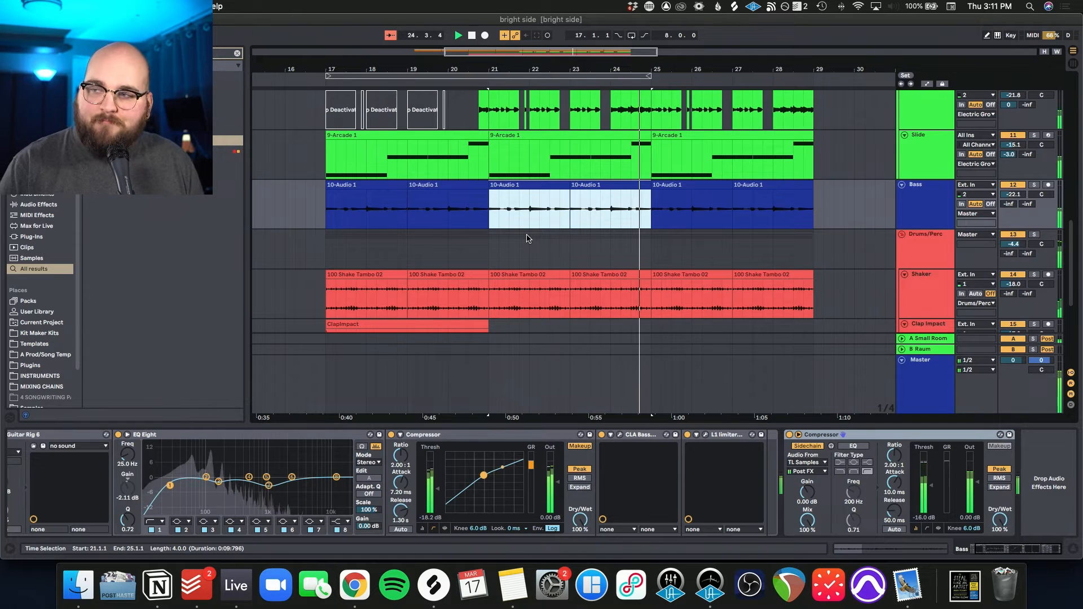
Step: Bring up the Drums/Perc group's tracks and set the playback start on the Shaker track at bar 21
click(933, 104)
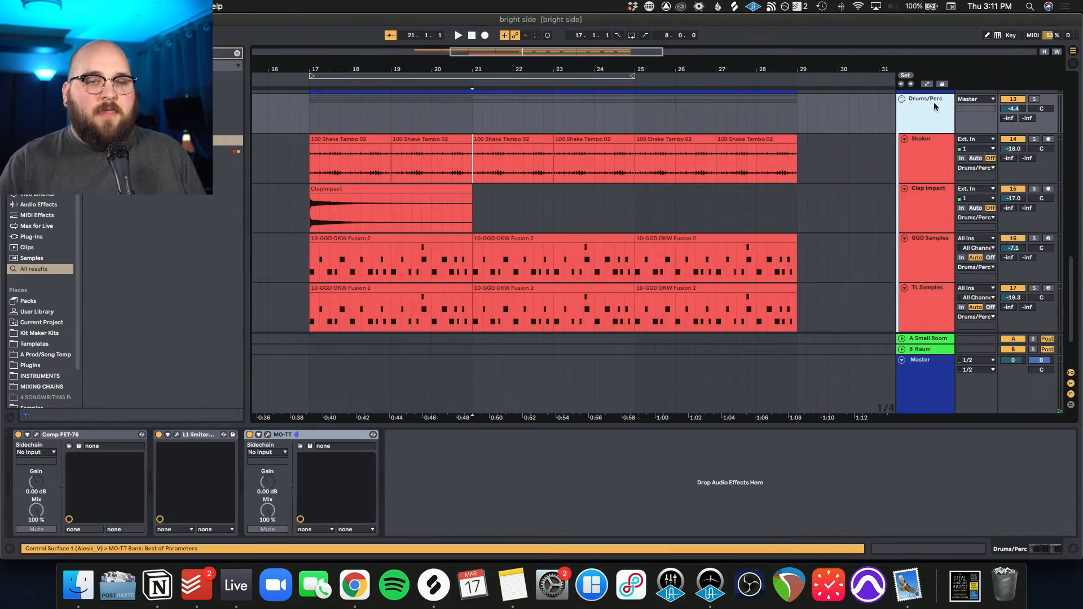
scroll(762, 211, down, 3)
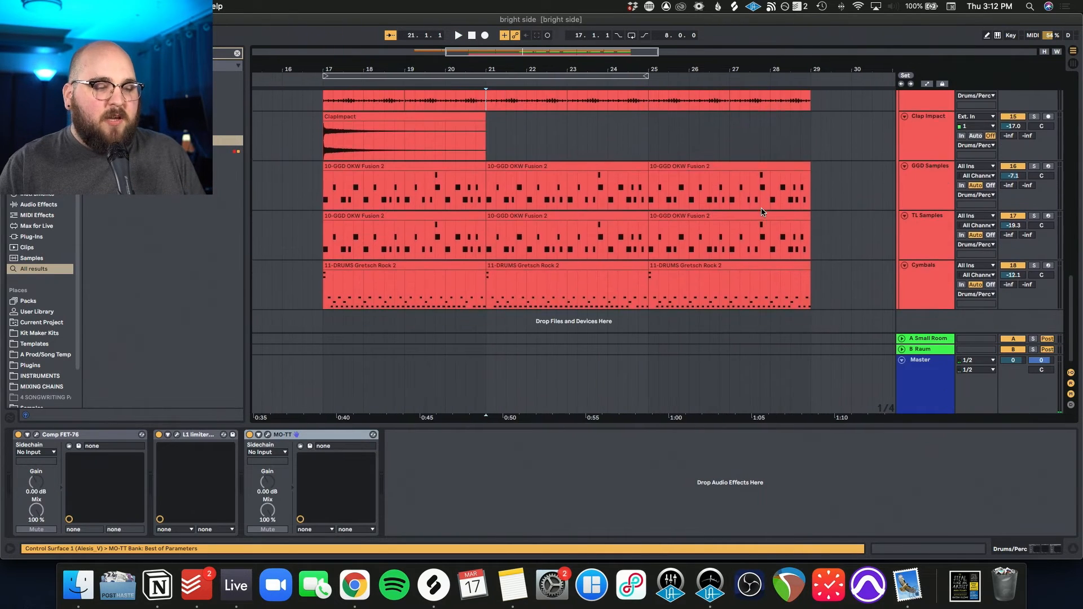
scroll(761, 212, up, 5)
scroll(761, 212, down, 2)
click(553, 163)
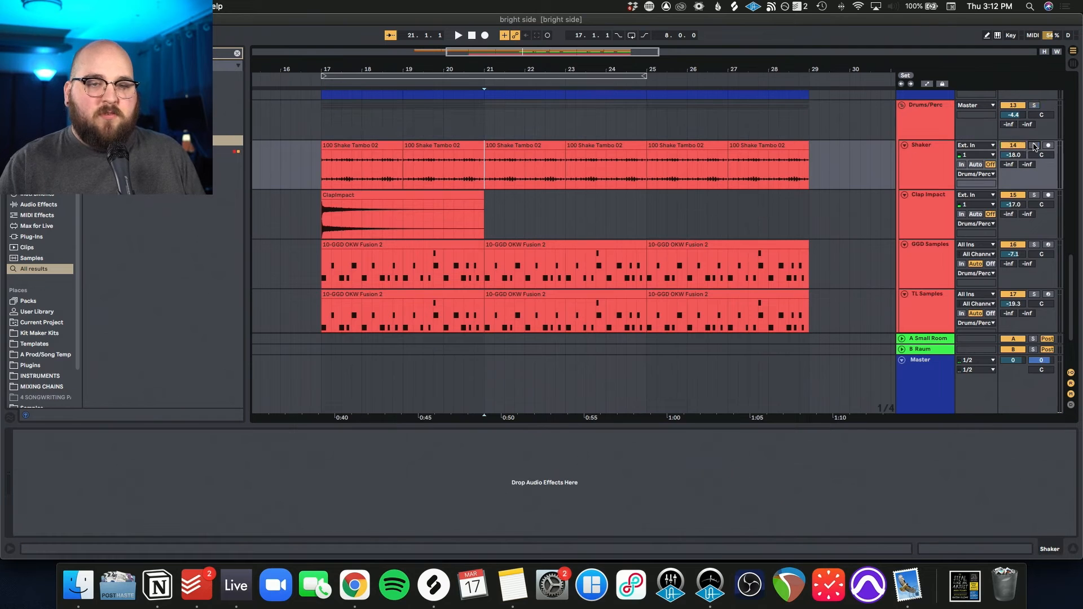
Step: Play the soloed Clap Impact track from bar 17, and unsolo it
scroll(491, 175, left, 2)
click(372, 222)
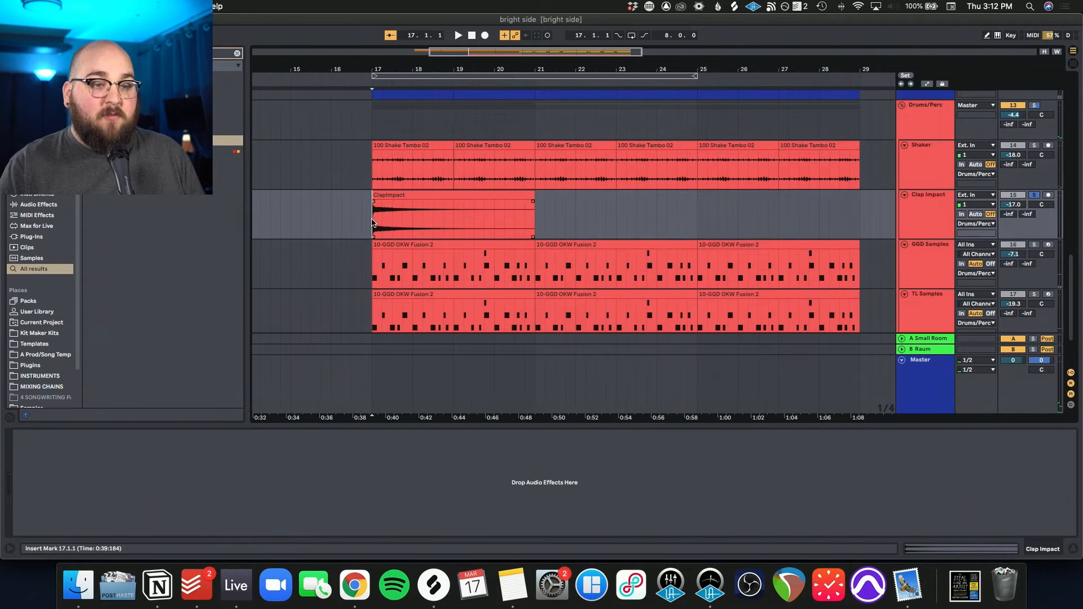
key(space)
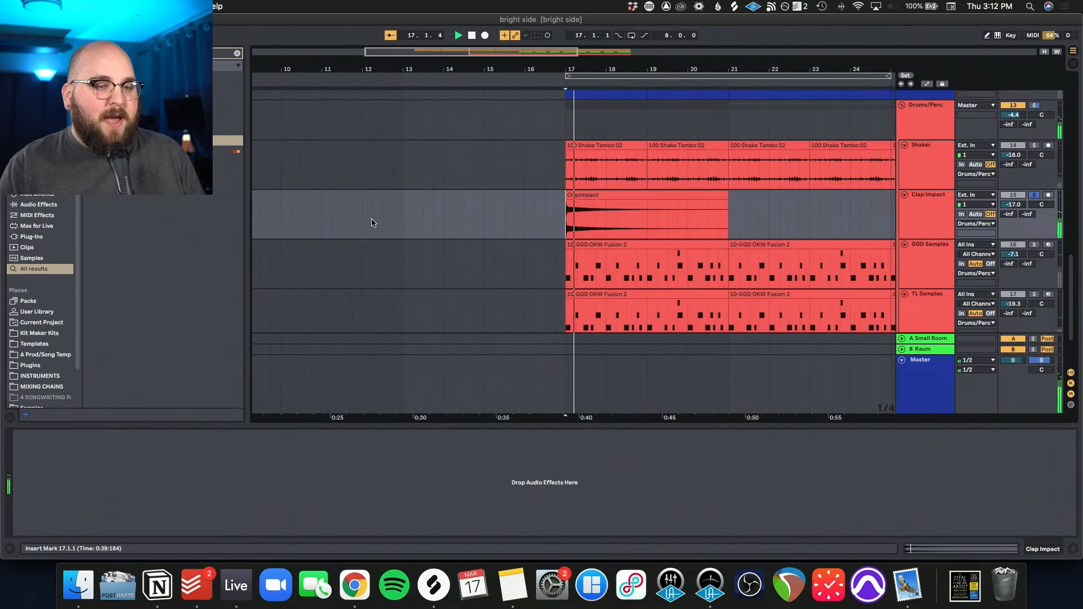
click(1035, 195)
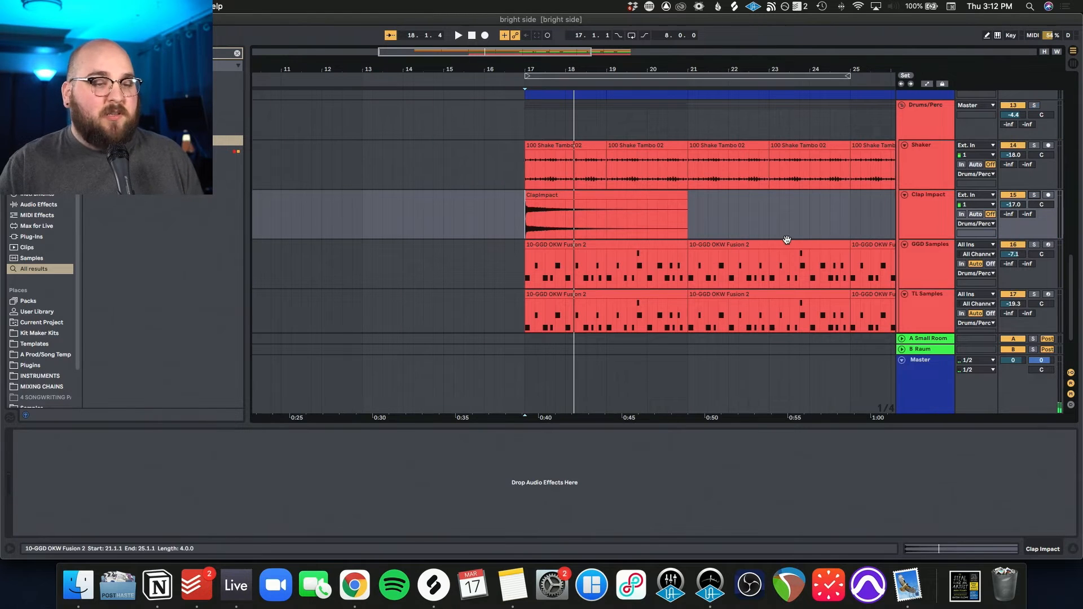
Step: Examine the instruments on the GGD Samples, TL Samples and Cymbals tracks
scroll(788, 243, down, 3)
scroll(788, 242, right, 3)
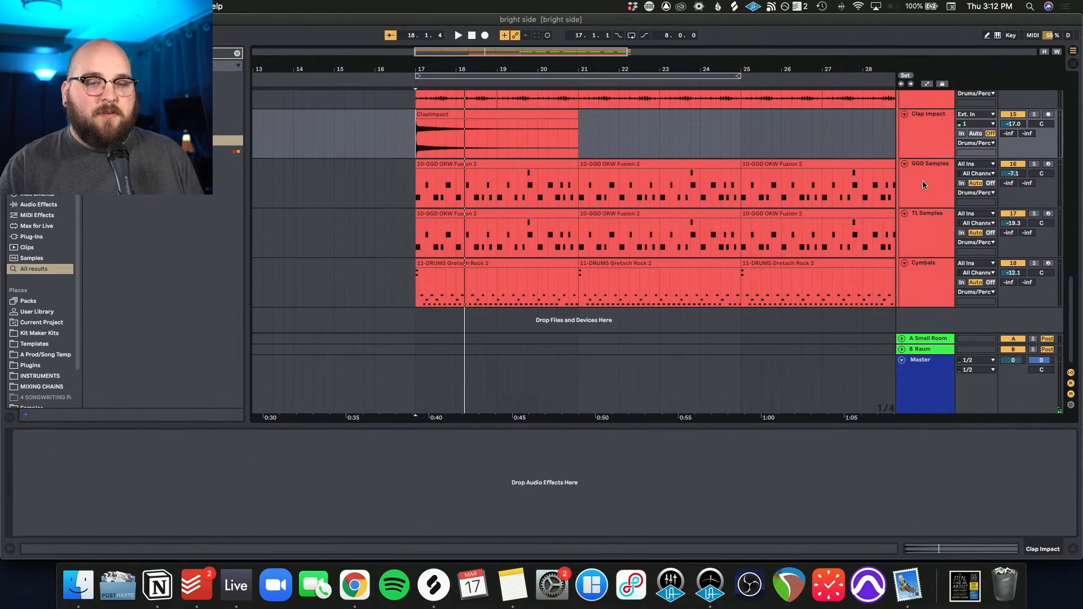
click(921, 184)
click(931, 222)
click(930, 196)
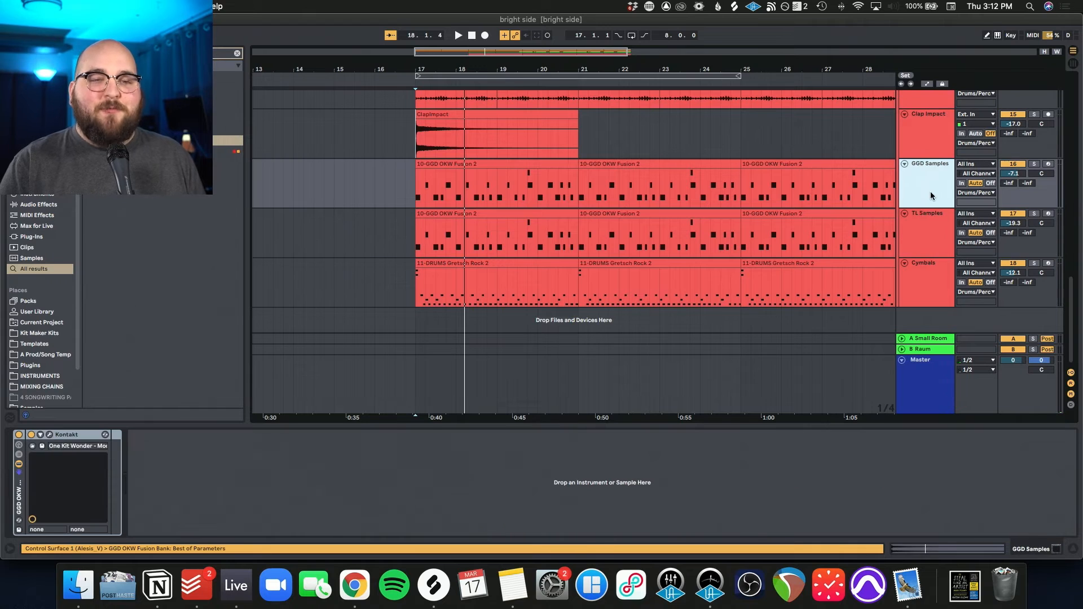
click(929, 276)
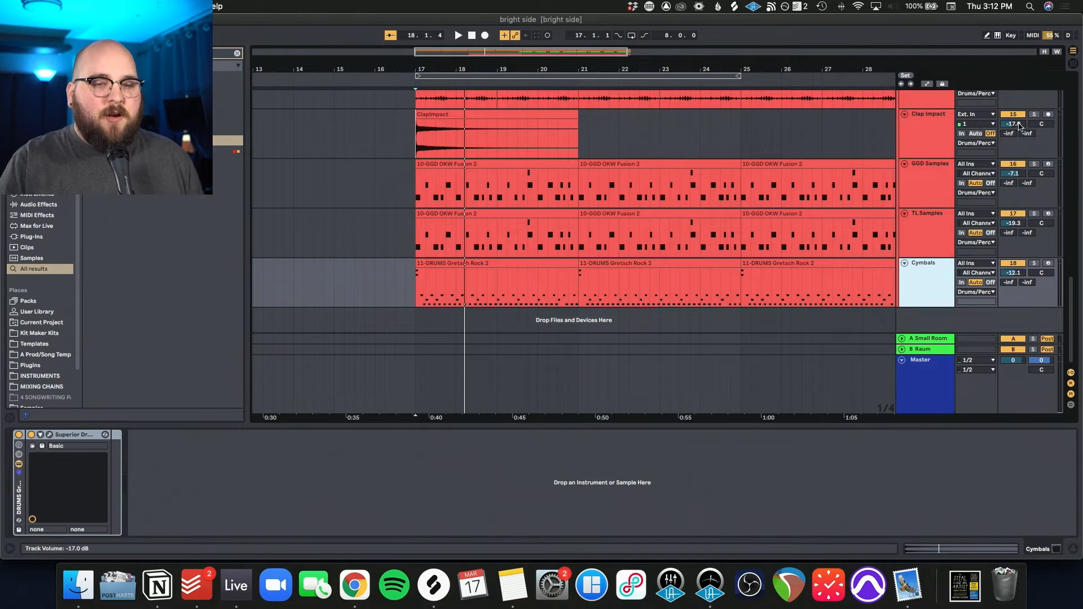
Step: Solo the GGD Samples track, show its One Kit Wonder - Modern Fusion kit in Kontakt, and play from bar 17
click(1033, 164)
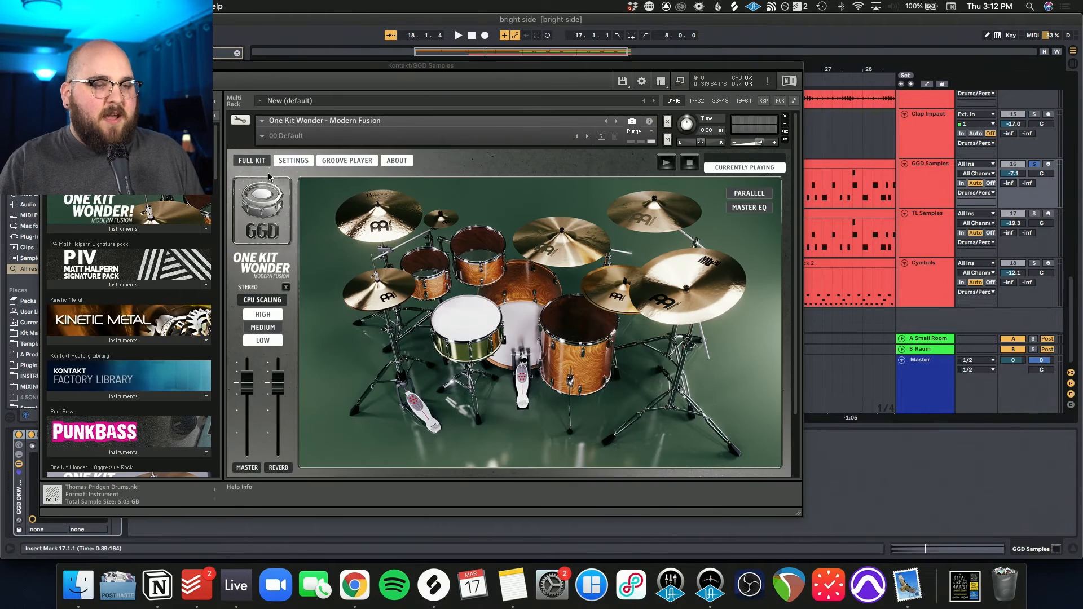
drag(220, 64, 395, 61)
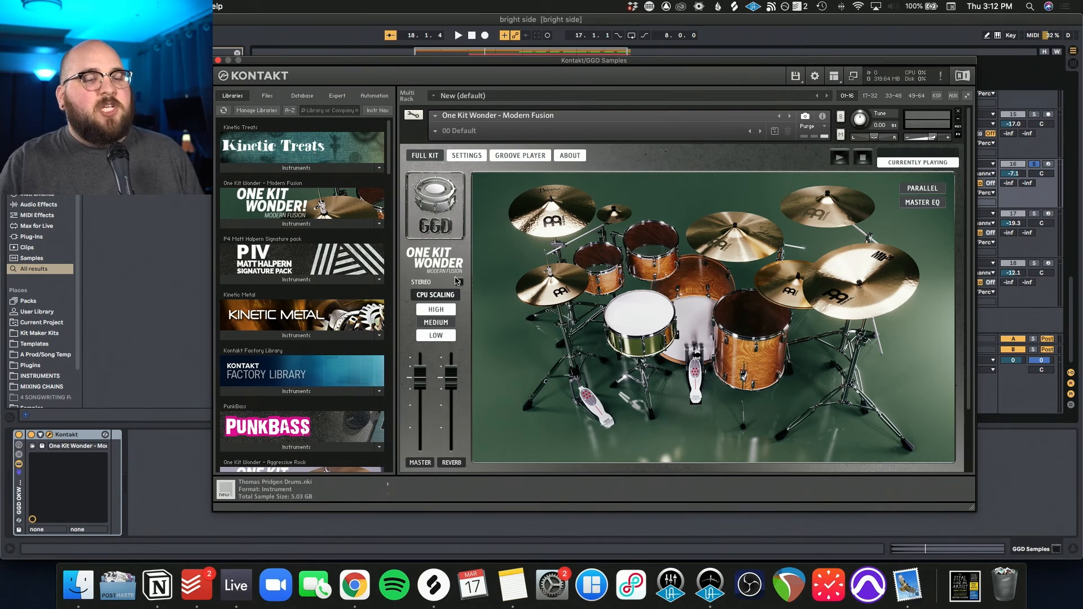
key(space)
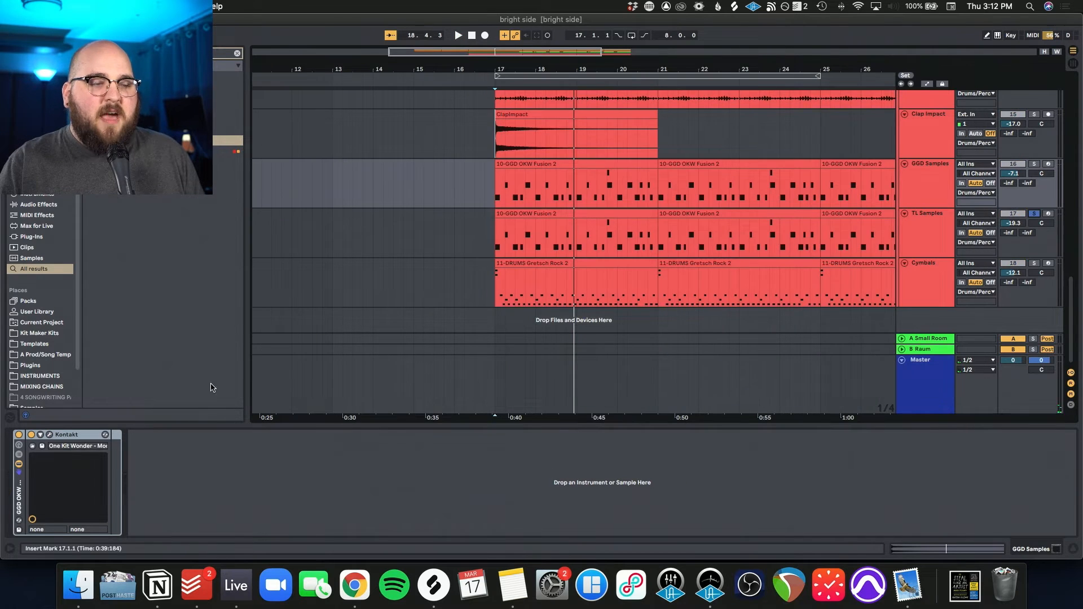
Step: Play the soloed TL Samples clip from bar 17 in an enlarged view, and return to the track overview
click(525, 218)
key(z)
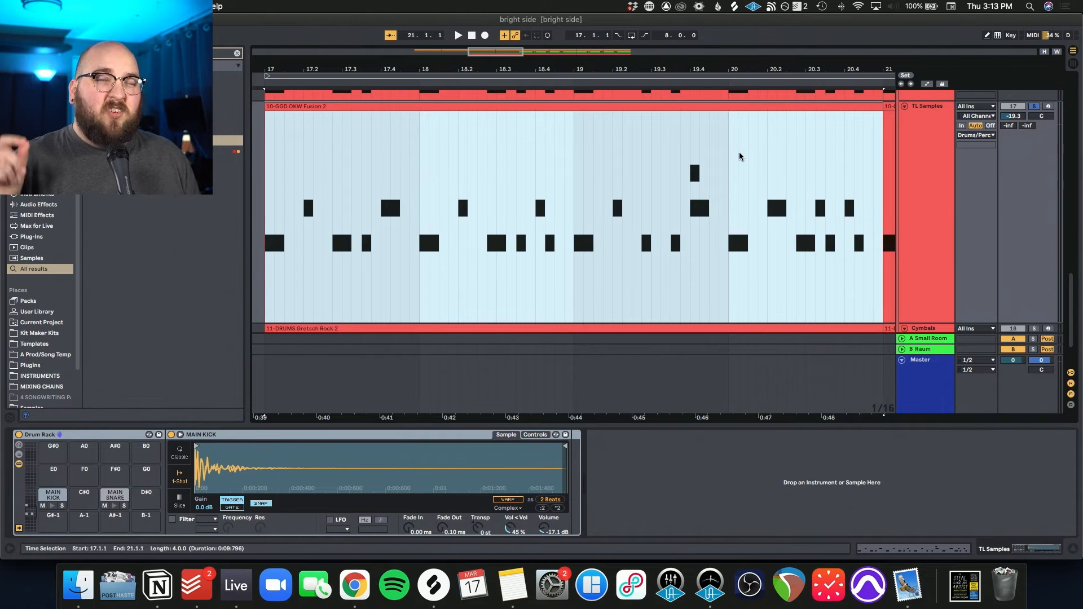
key(space)
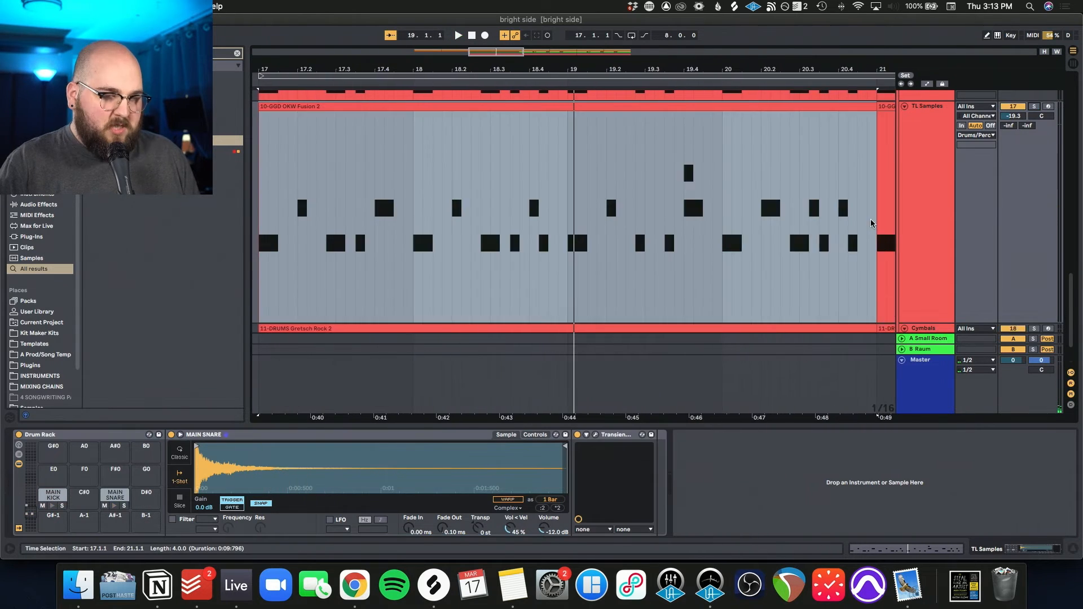
key(x)
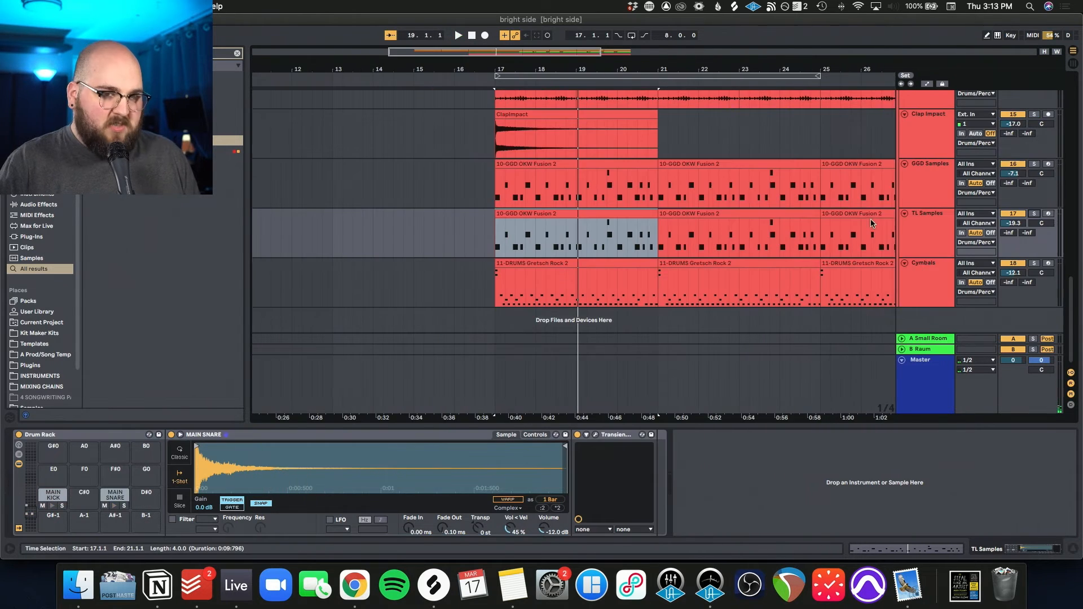
Step: Show the Cymbals track's Superior Drummer kit, solo the track, and play it
scroll(878, 271, right, 2)
click(925, 281)
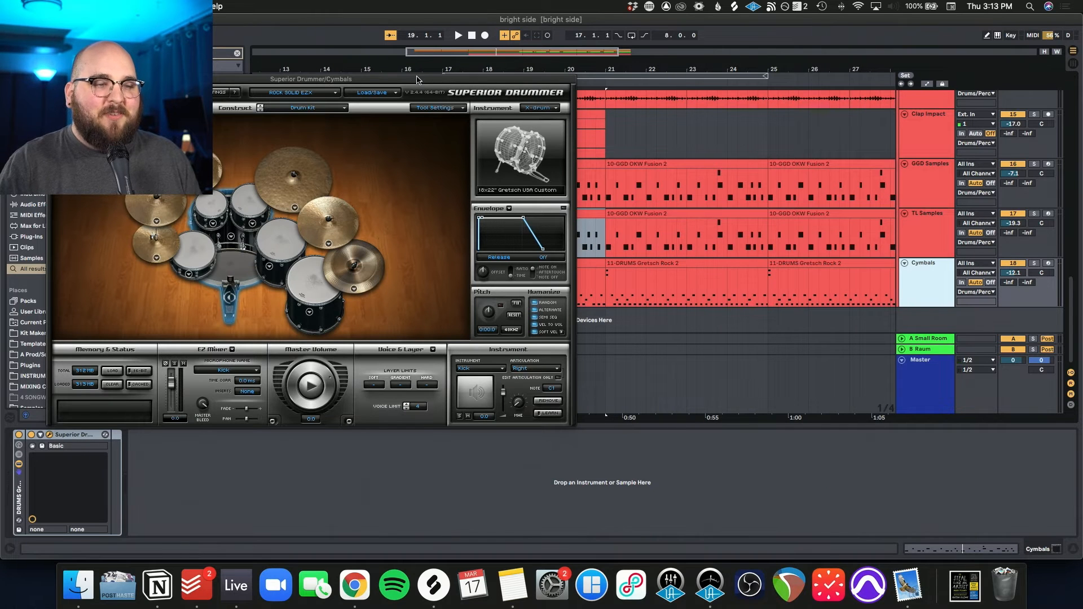
drag(413, 81, 593, 81)
click(1033, 264)
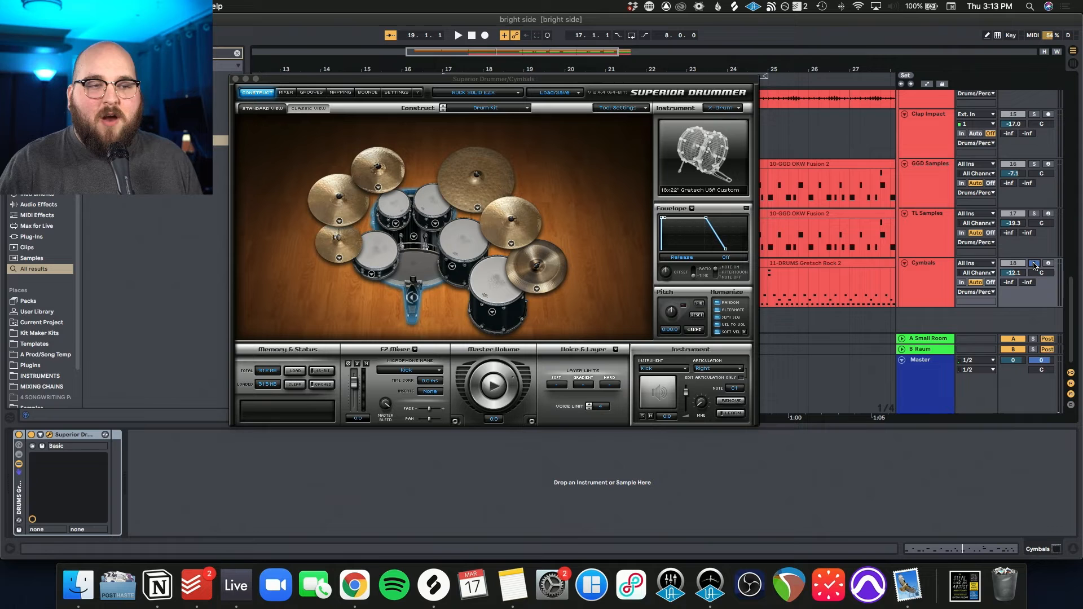
key(space)
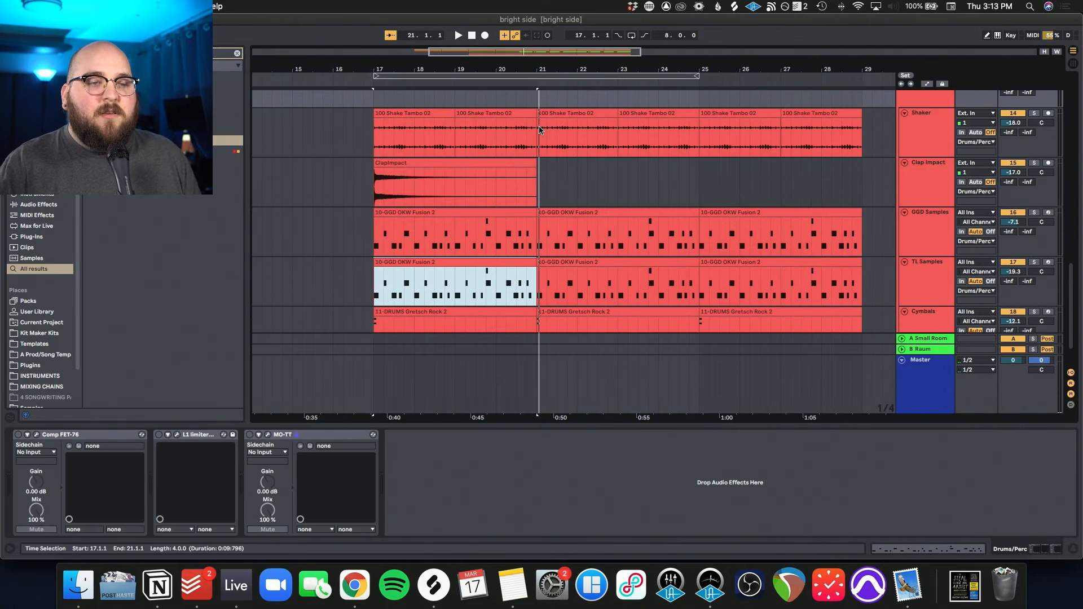
Step: Show the Wide Drums preset in the Drums/Perc group's Comp FET-76, and play the group from bar 17
click(537, 130)
click(379, 140)
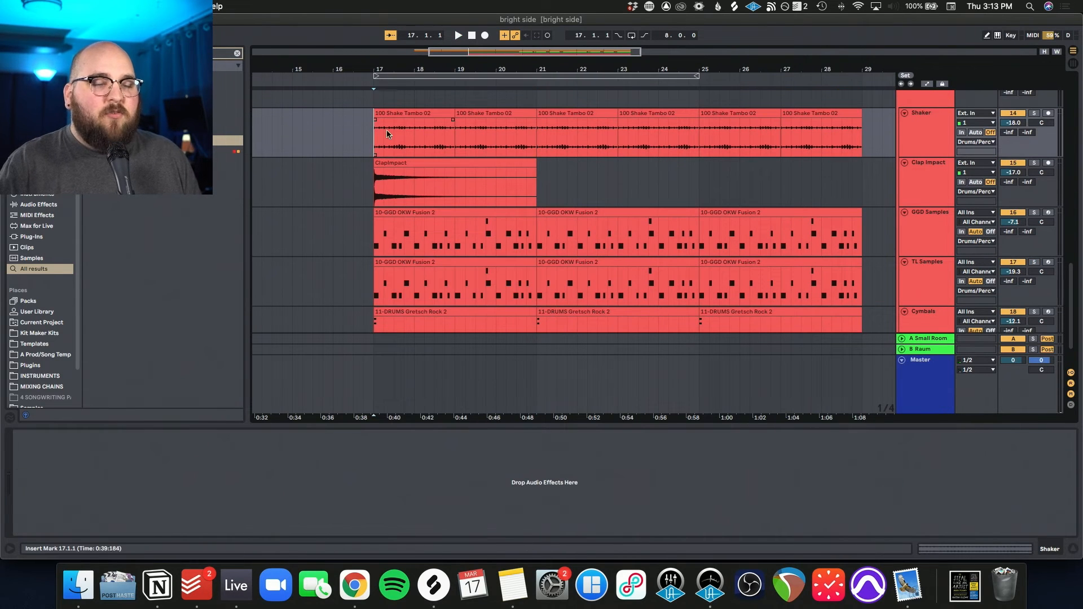
click(937, 105)
drag(490, 174, 498, 174)
key(space)
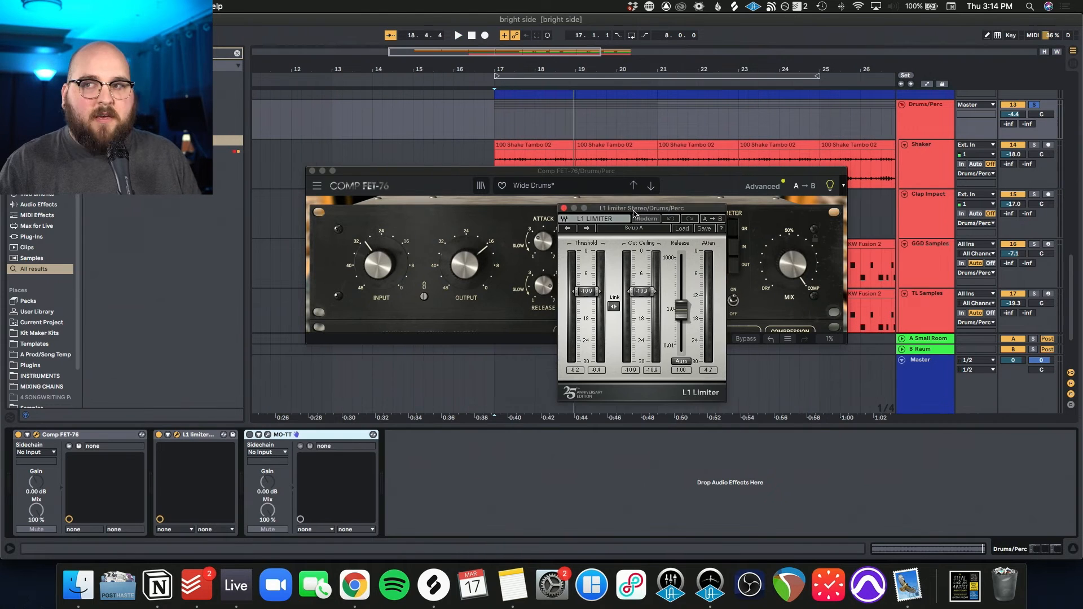
Step: Examine the Drums/Perc group's L1 limiter, close the plug-in windows, and show the group's MO-TT settings
drag(632, 208, 569, 198)
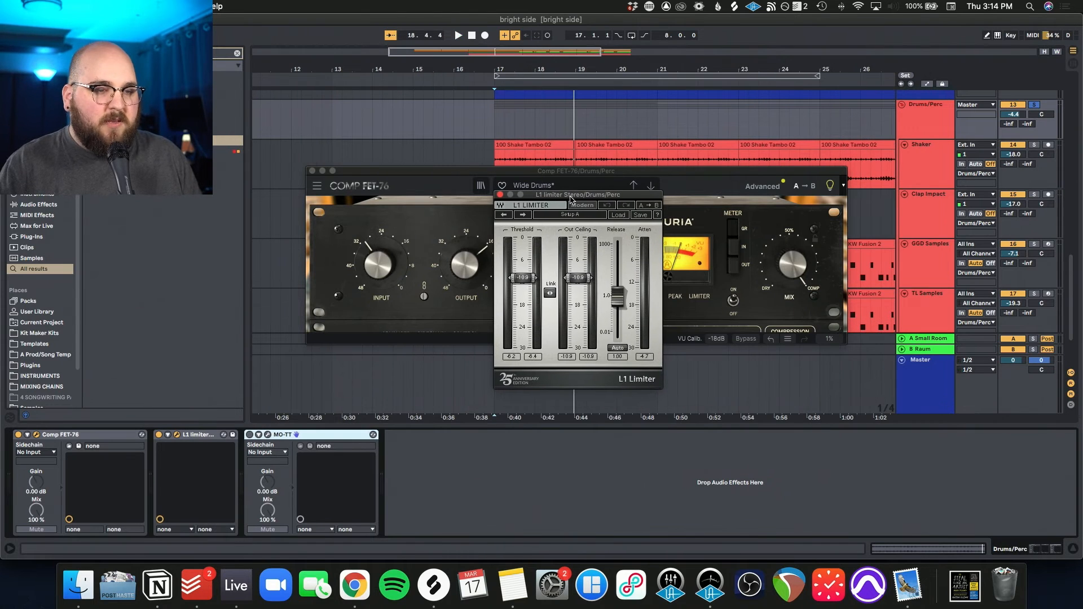
click(311, 171)
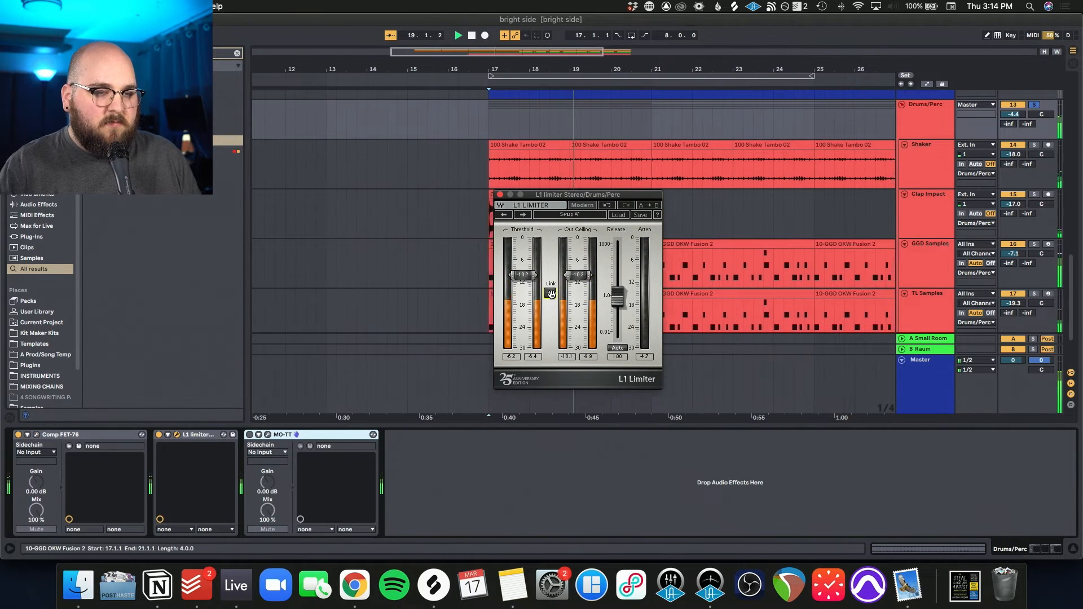
click(499, 194)
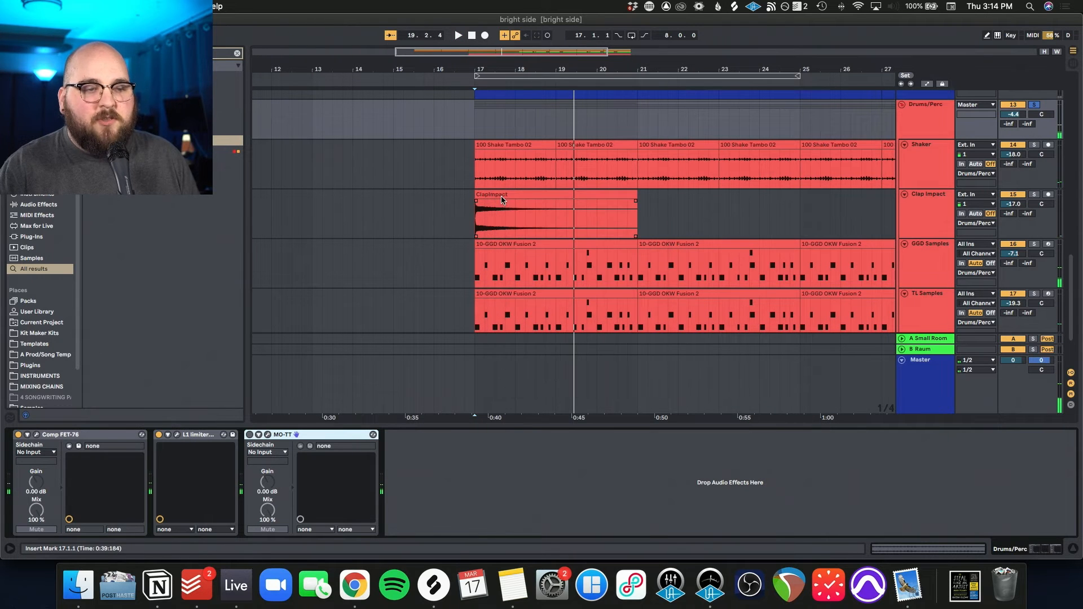
click(267, 436)
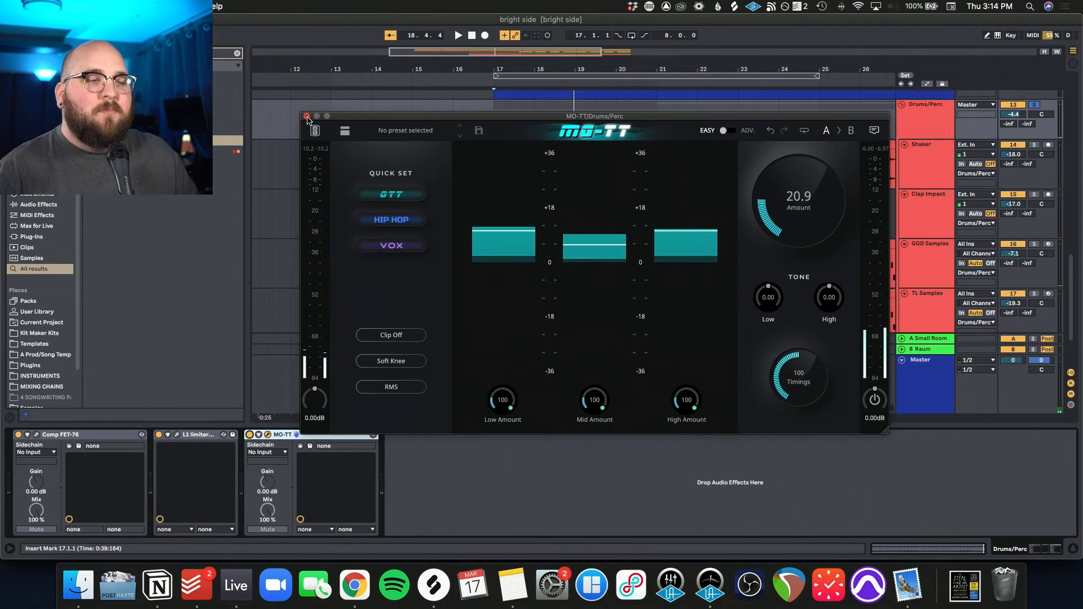
Step: Close the MO-TT window, take the Drums/Perc group out of solo, and show the Master track's effect chain and Utility device
click(306, 116)
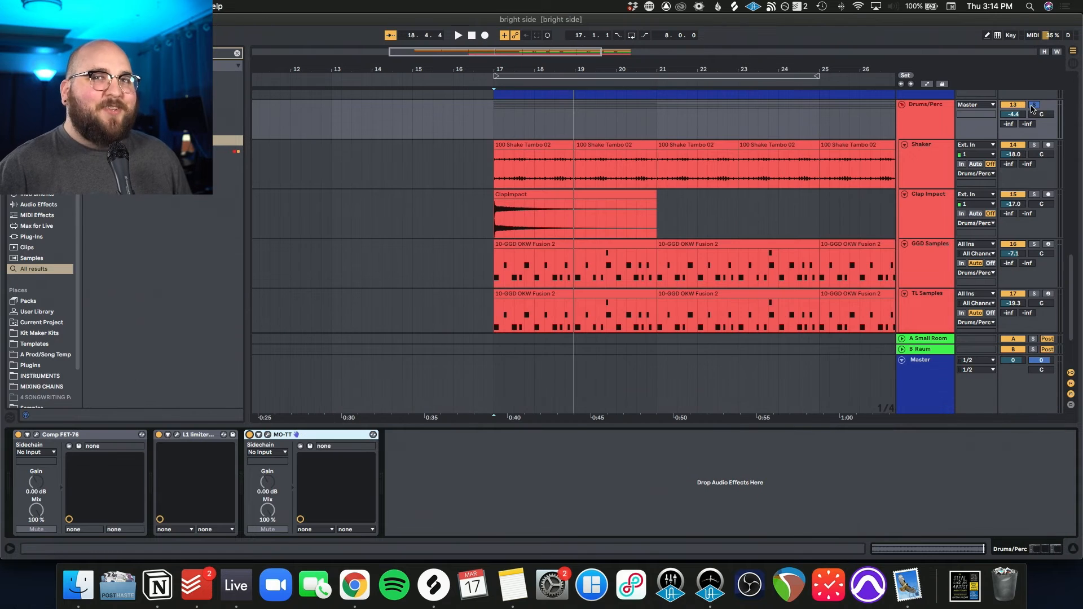
click(934, 128)
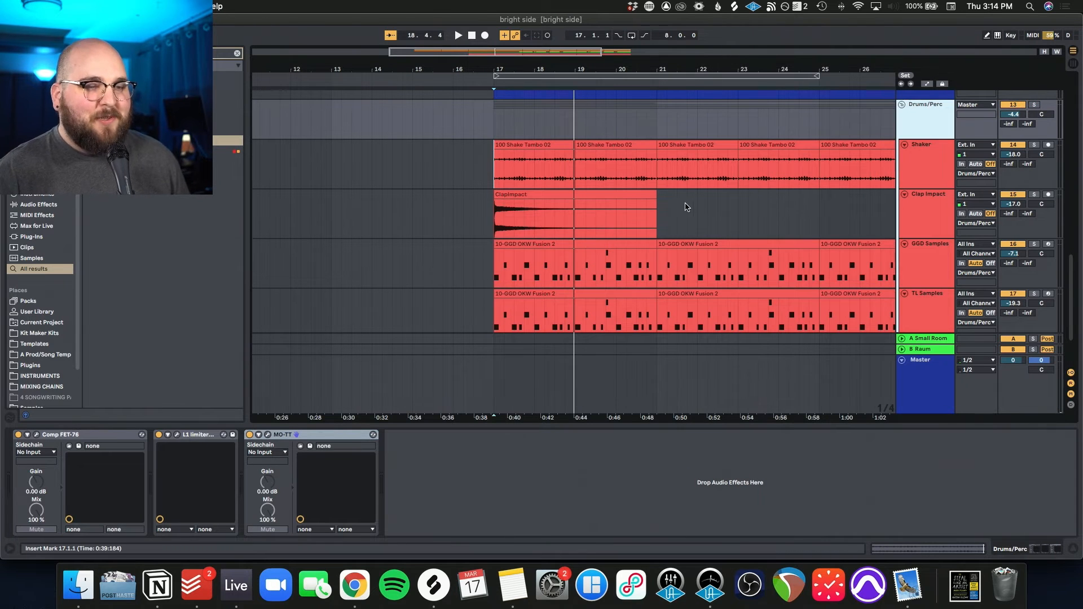
scroll(687, 207, up, 2)
scroll(665, 209, right, 6)
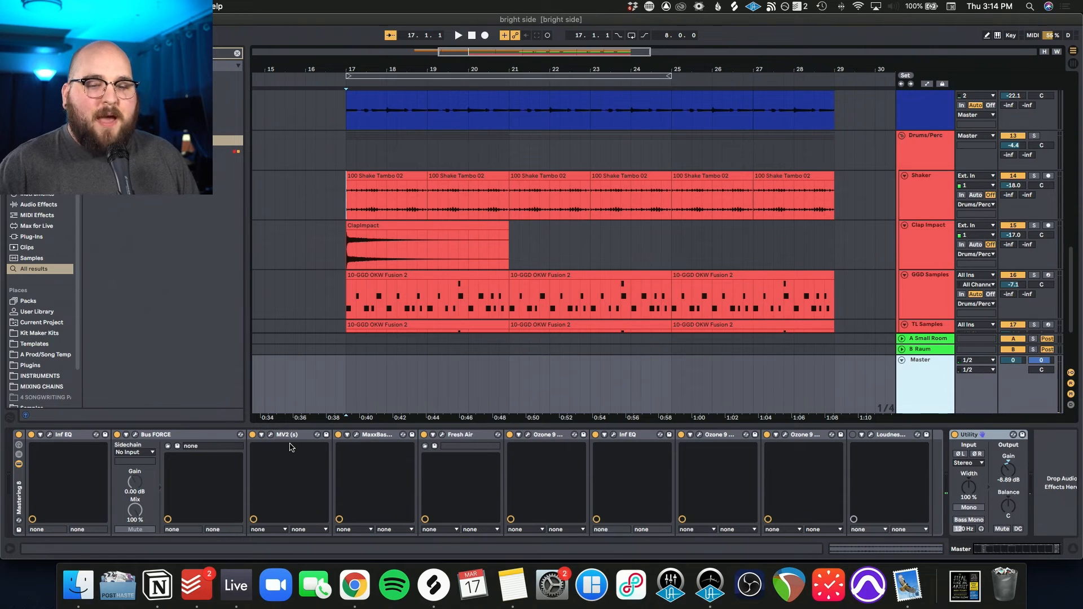
click(975, 434)
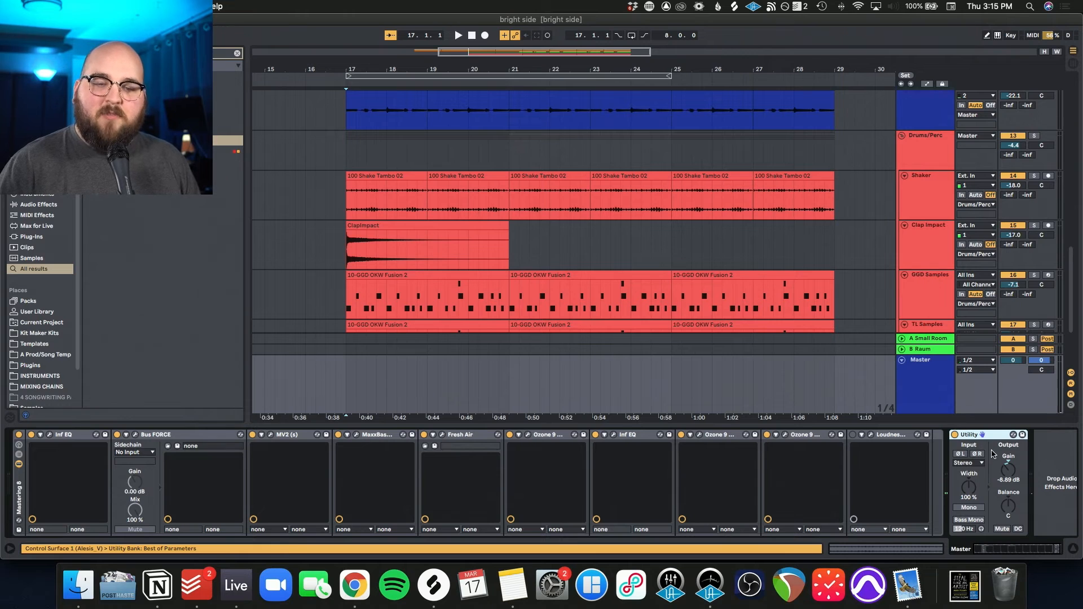
Step: Examine the low-cut filters and side-channel bands in the Master track's first Infinity EQ
click(665, 434)
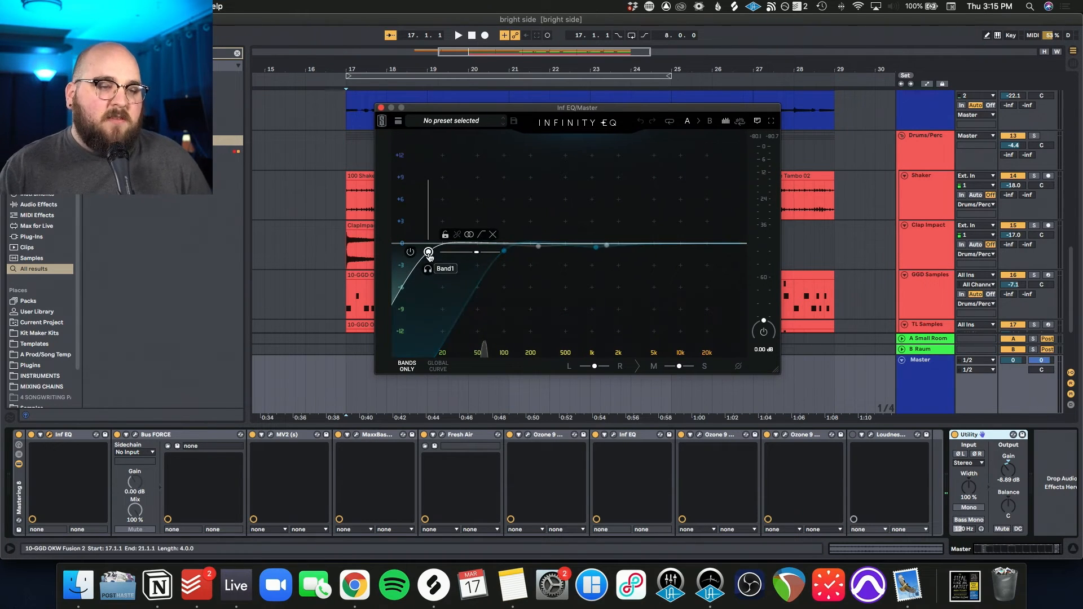
click(504, 251)
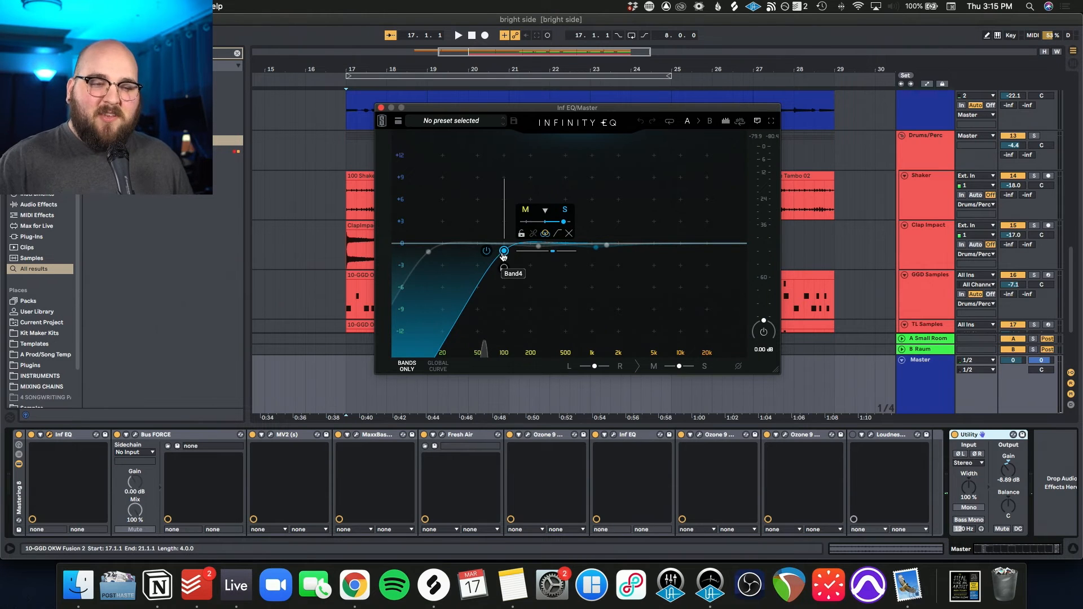
click(595, 248)
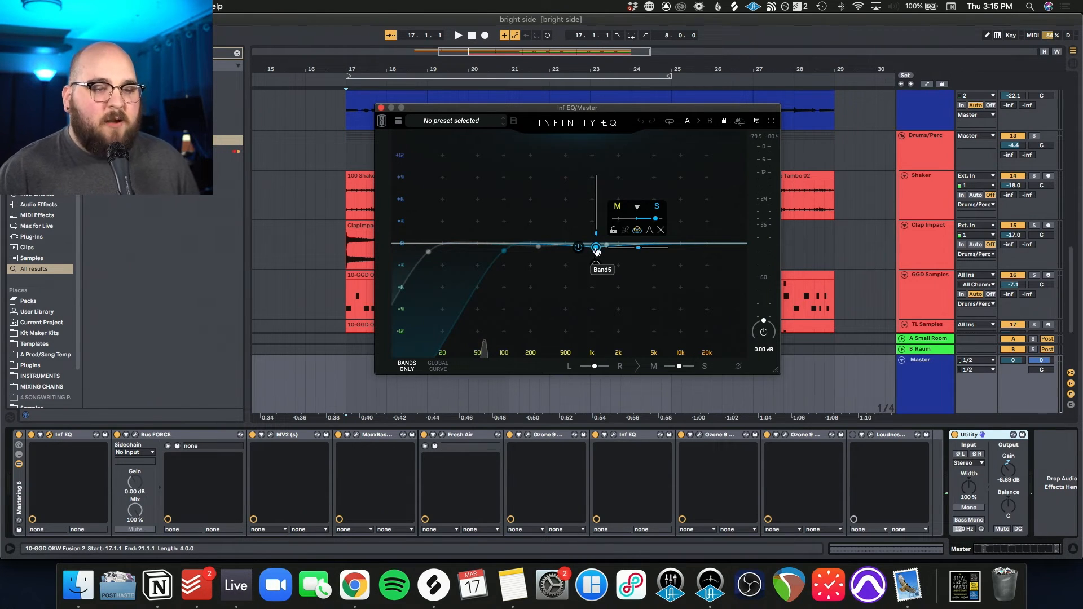
drag(638, 111, 638, 110)
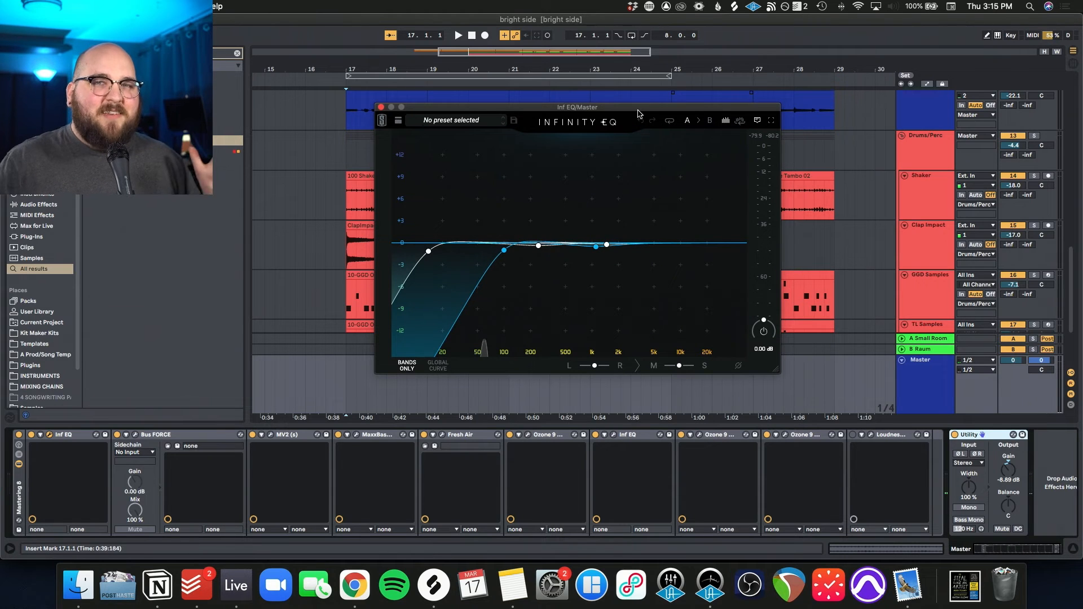
Step: Turn on the Master's first Infinity EQ while the full song plays, and hide the plug-in windows
click(503, 251)
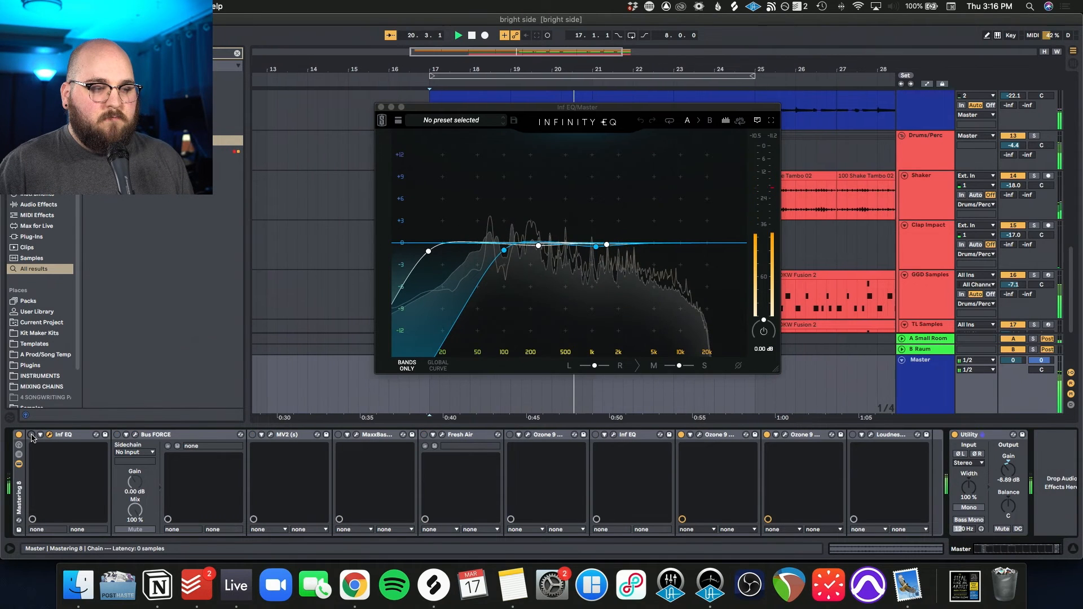
click(31, 434)
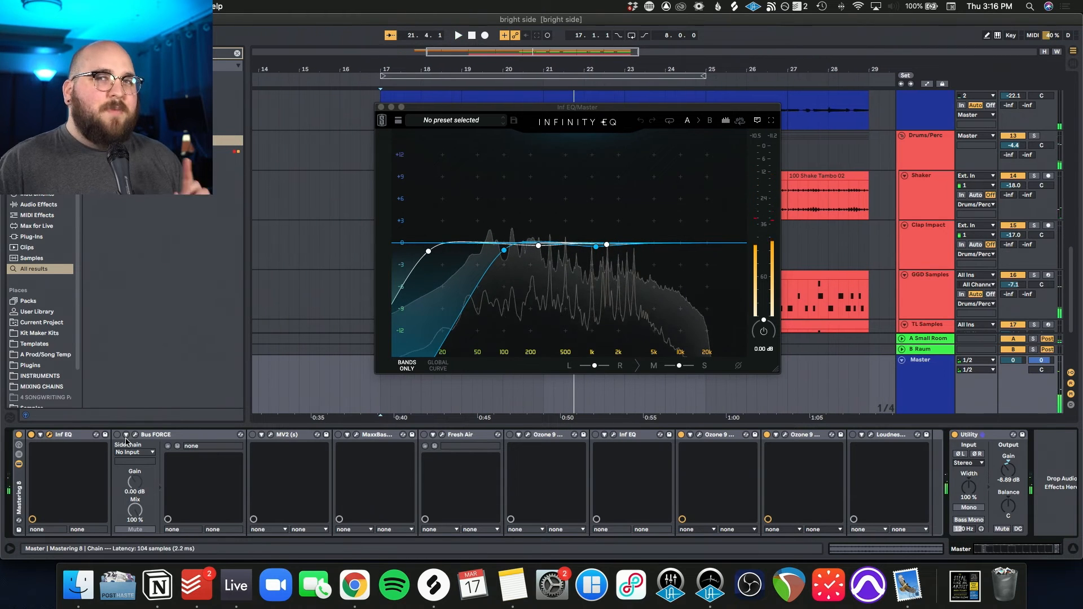
key(alt+super+p)
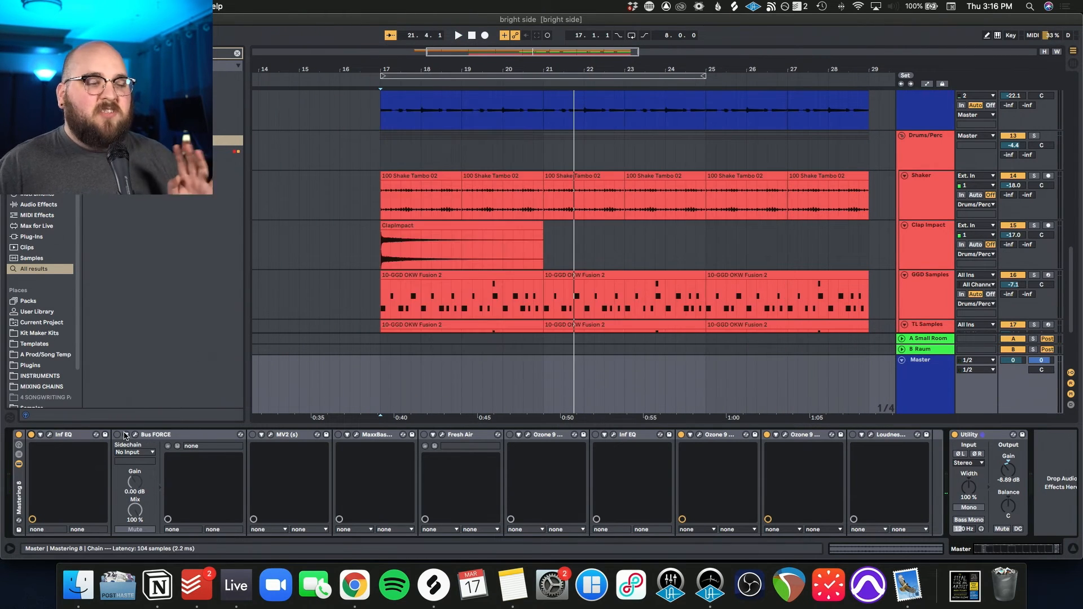
Step: Show the Master's Bus FORCE settings and compare the playing mix with the processor bypassed and active
click(136, 435)
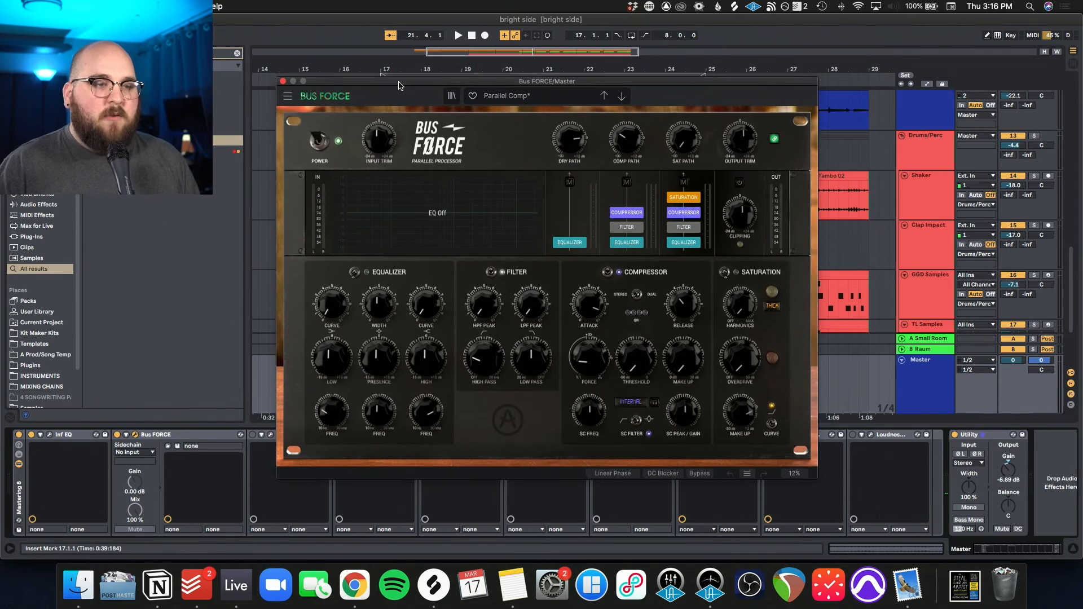
drag(415, 77, 436, 79)
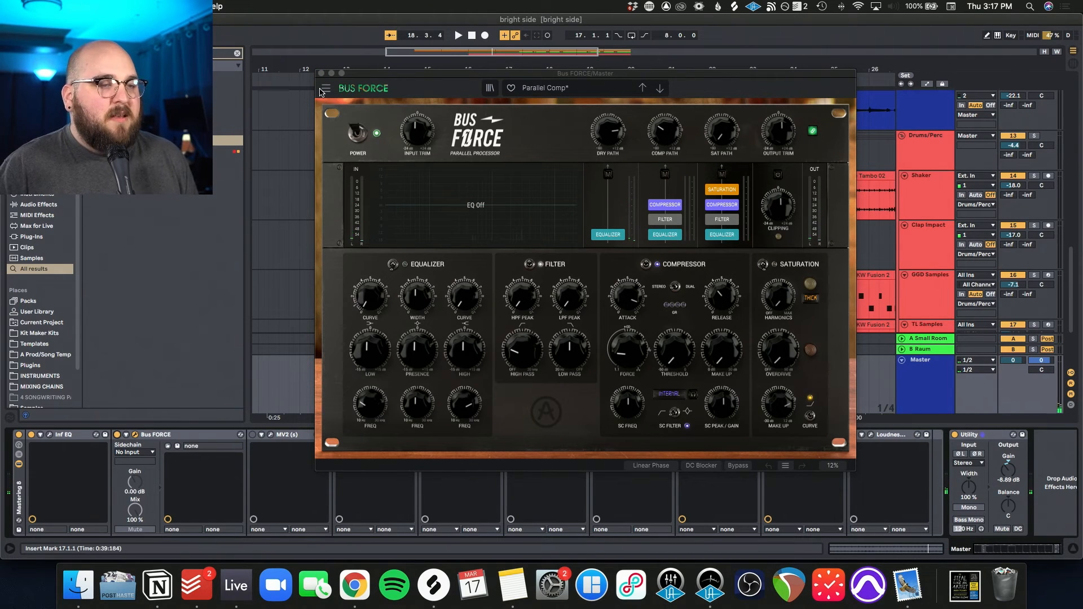
click(356, 133)
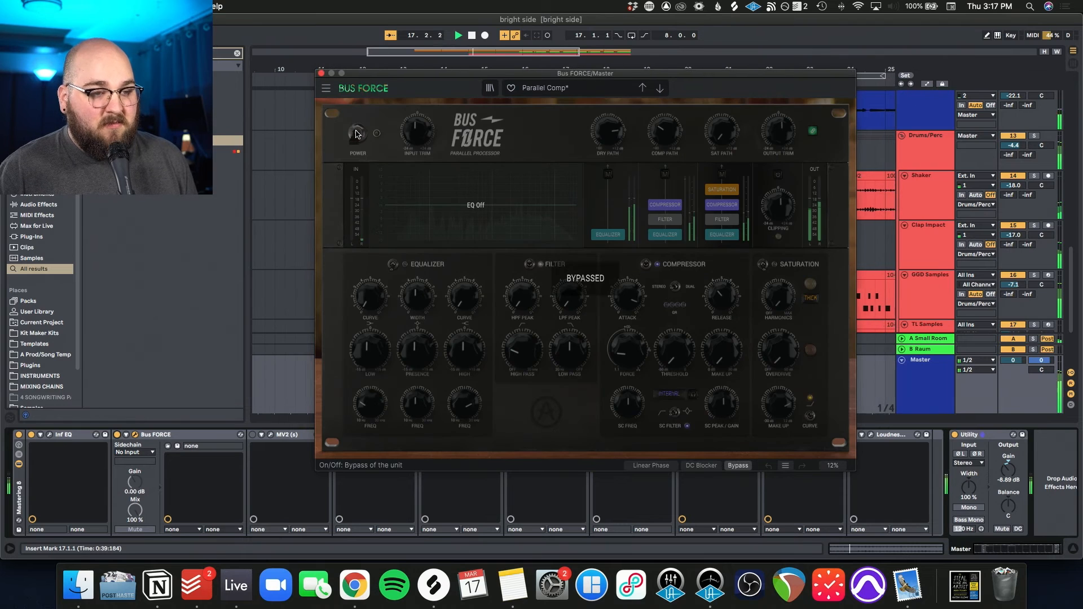
click(356, 133)
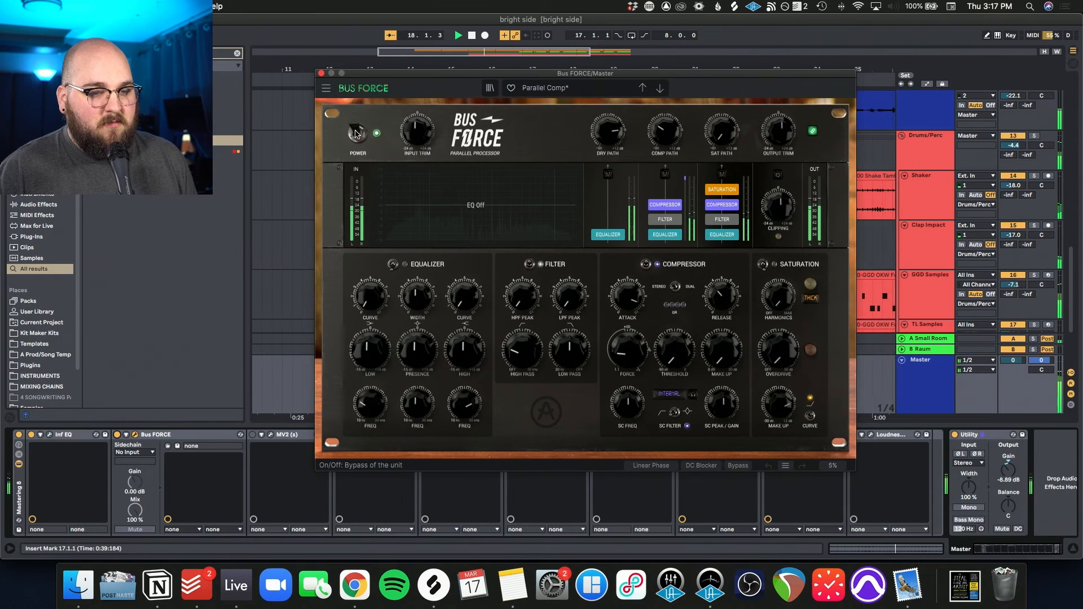
click(321, 73)
Step: Show the low and high level controls of the Master's MV2, and enable the plug-in during playback from bar 17
drag(721, 152, 546, 152)
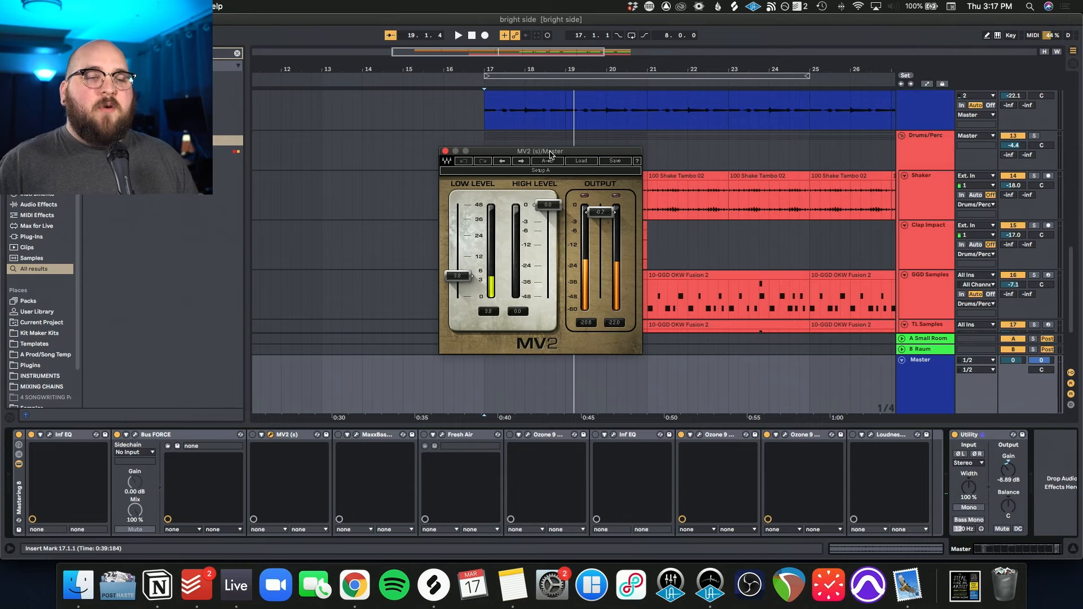
mouse_move(545, 203)
mouse_down()
mouse_move(545, 259)
mouse_move(546, 203)
mouse_up()
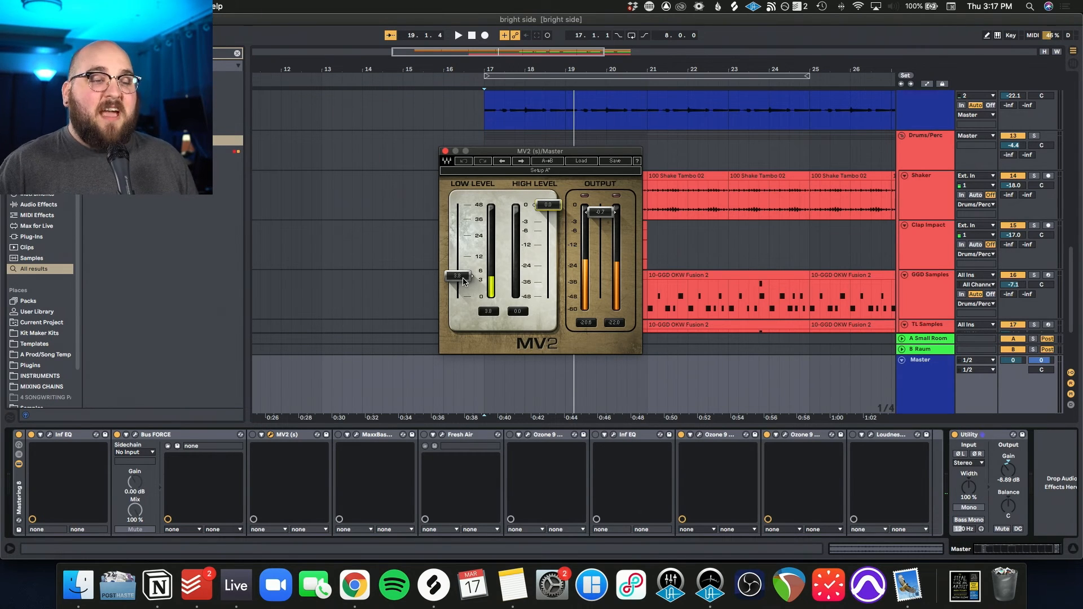
key(space)
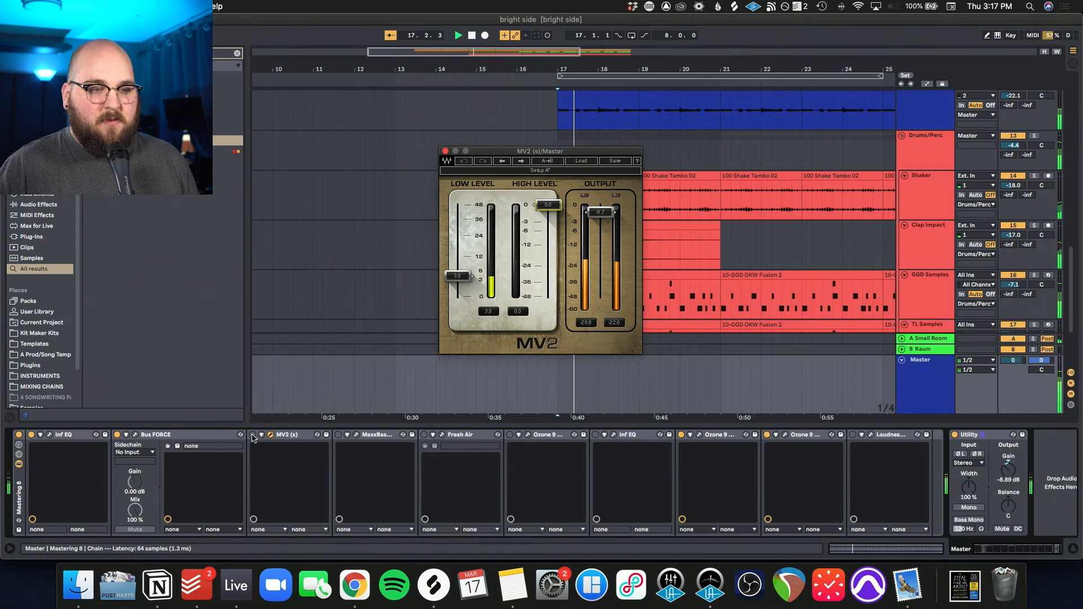
click(252, 435)
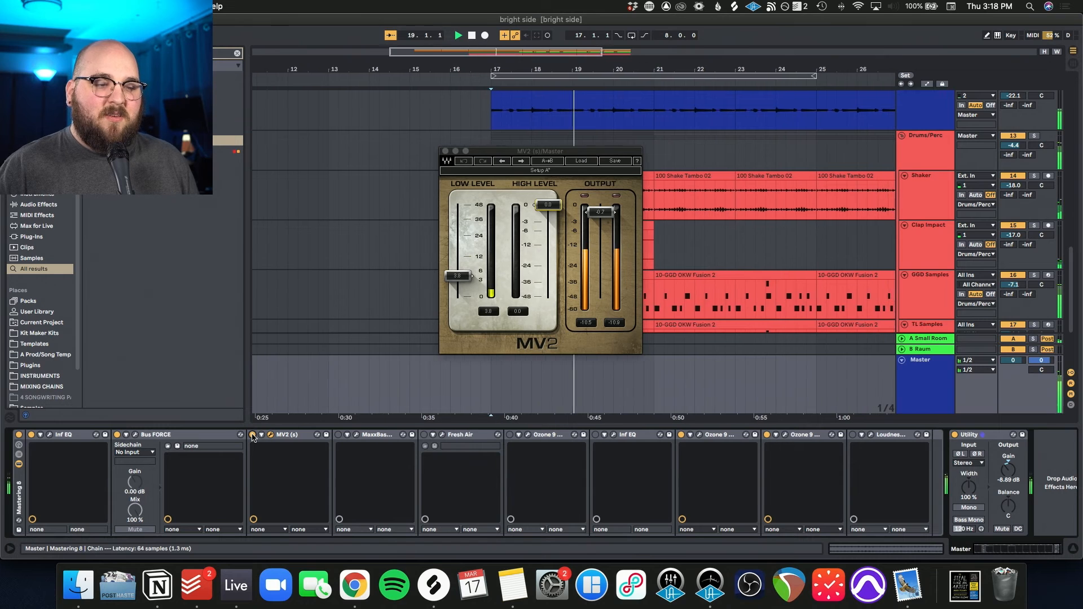
Step: Show the Master's MaxxBass settings, enable the plug-in while the song plays, and close its window
click(356, 434)
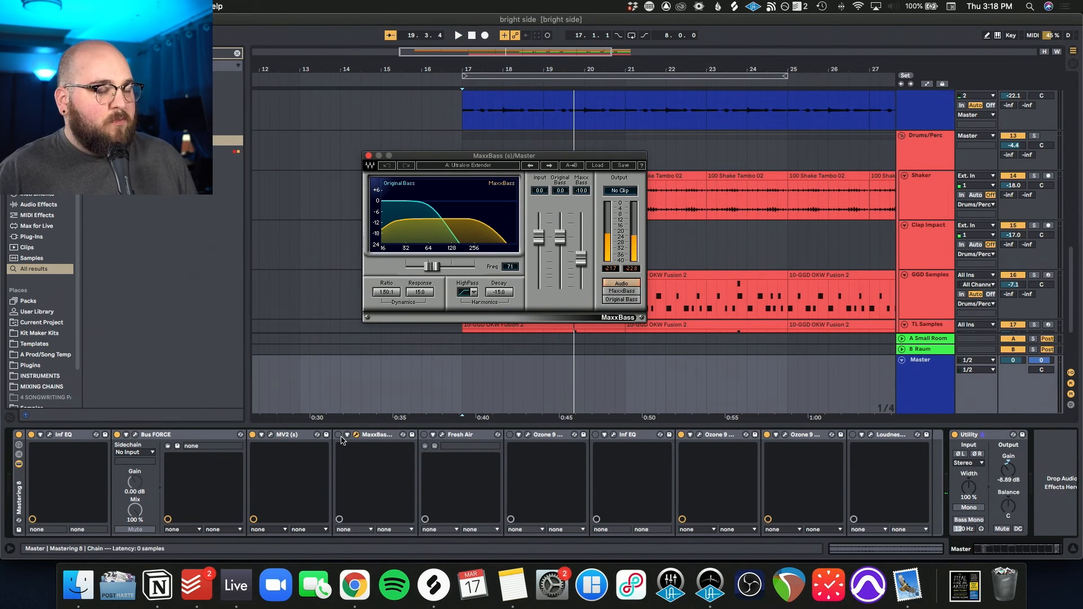
key(space)
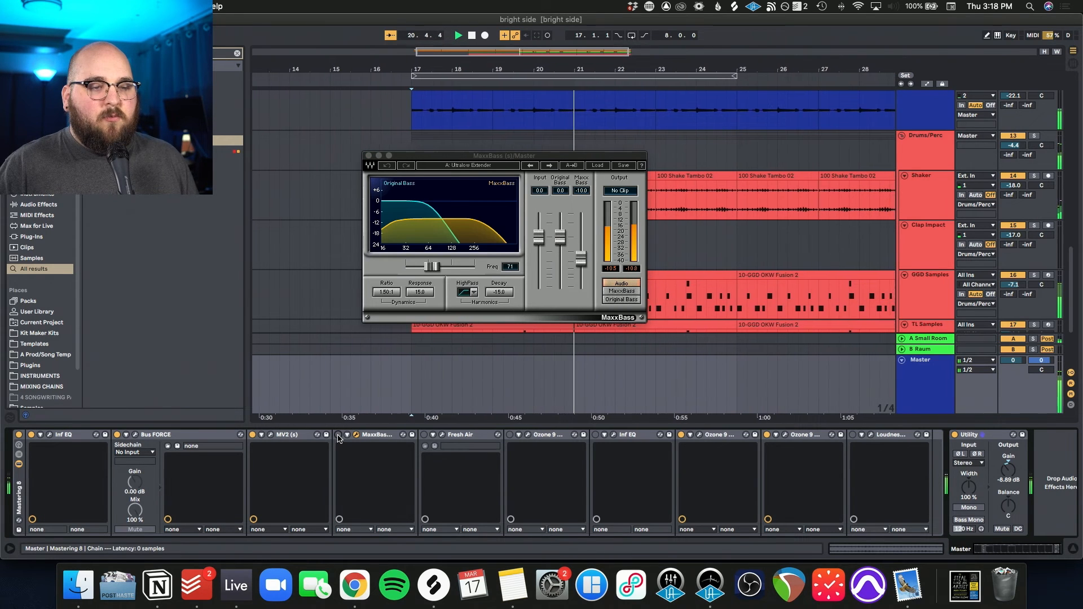
click(338, 435)
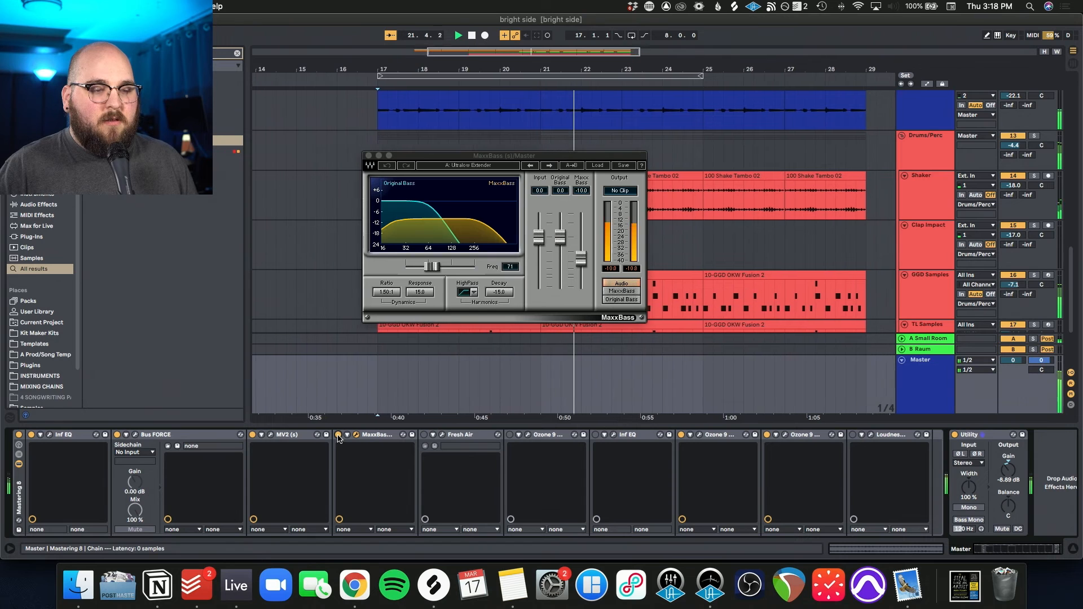
click(368, 156)
Step: Show the Master's Fresh Air settings, enable the plug-in during playback from bar 17, and close its window
click(433, 446)
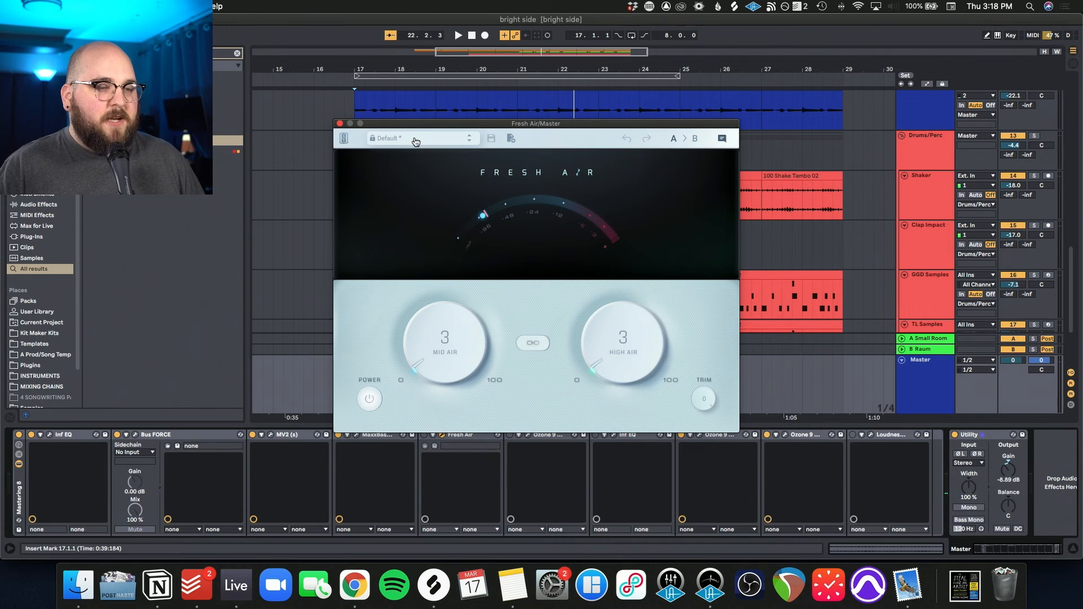
drag(415, 128, 417, 114)
key(space)
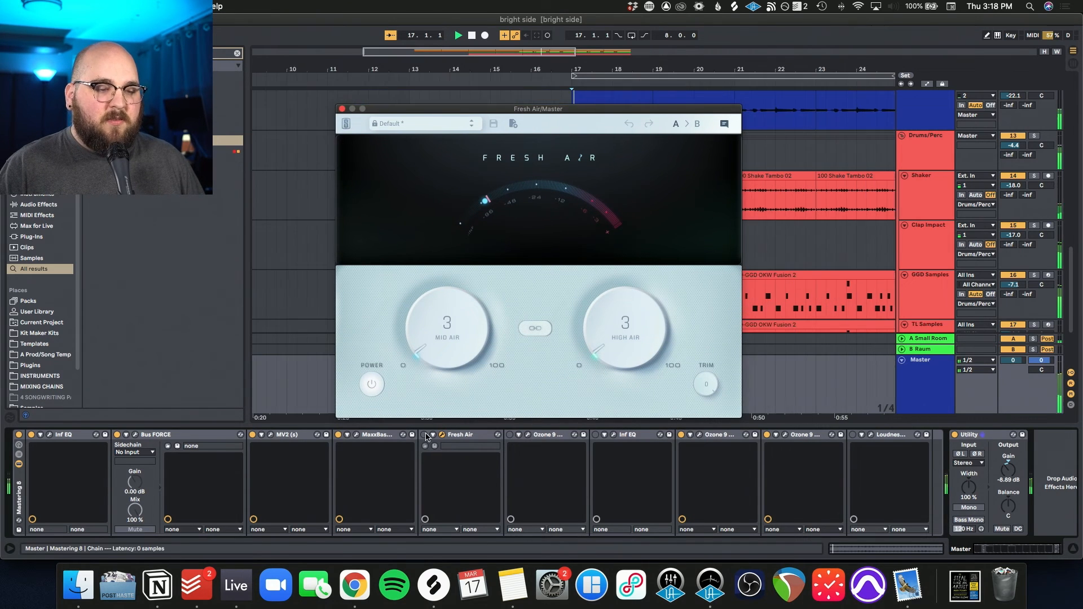
click(425, 436)
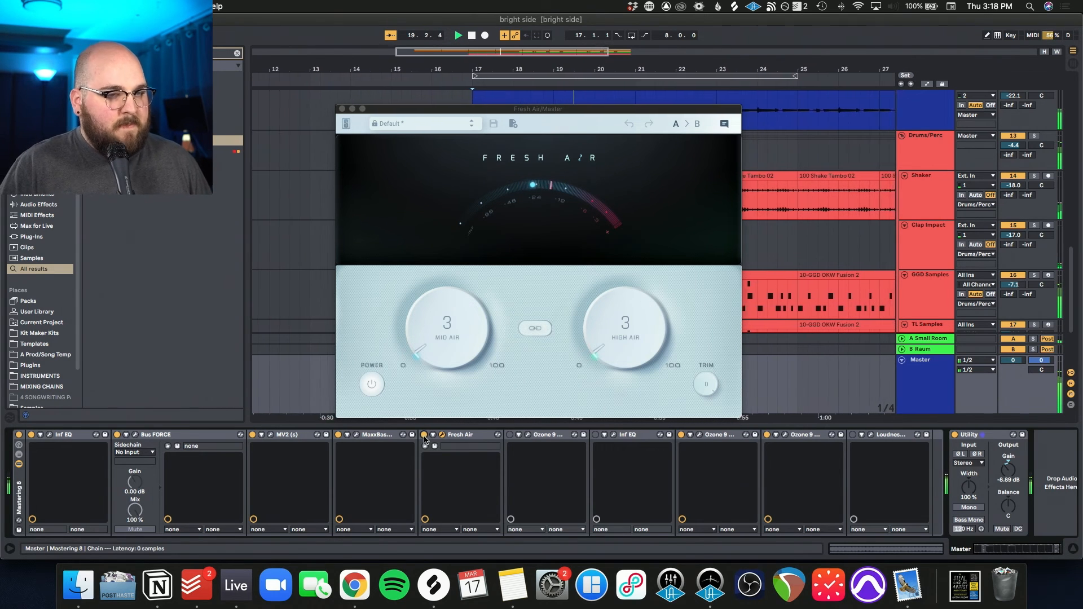
click(341, 109)
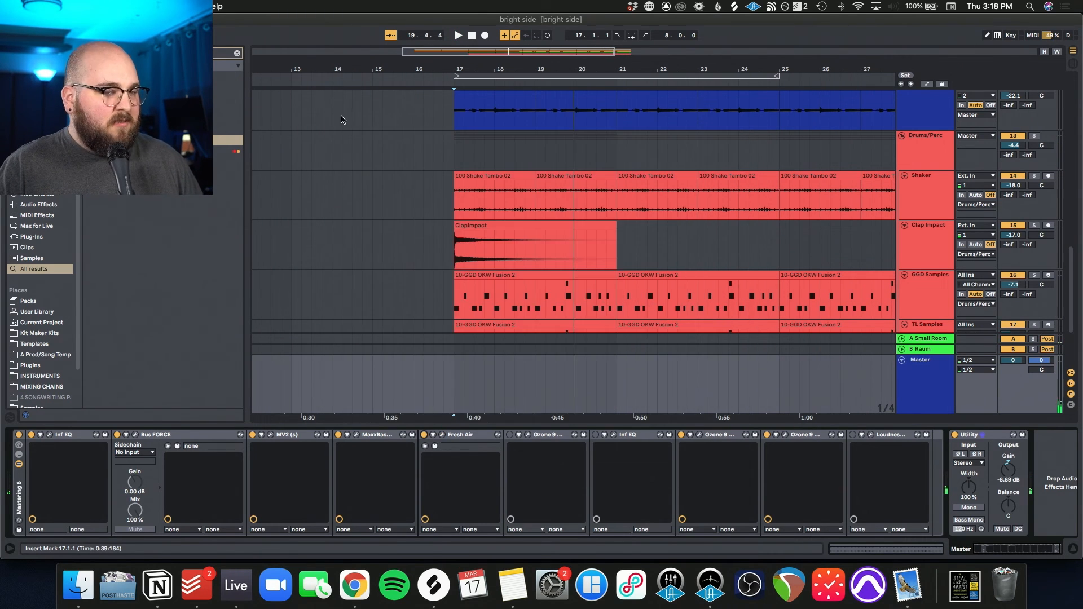
Step: Review the Master's Ozone 9 Exciter settings with the plug-in enabled during playback, and close its window
click(527, 435)
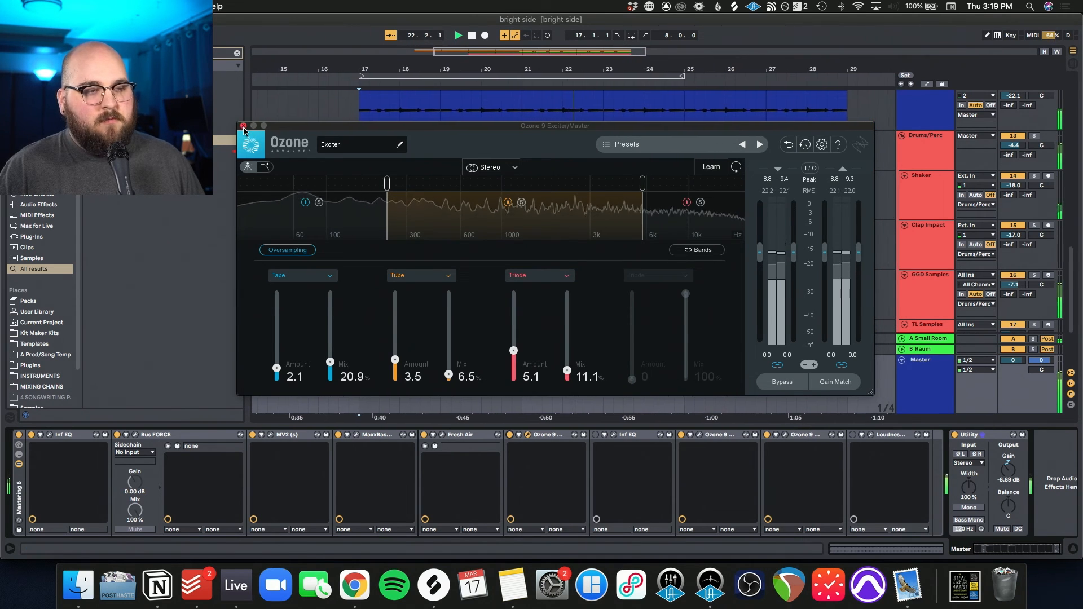
click(243, 126)
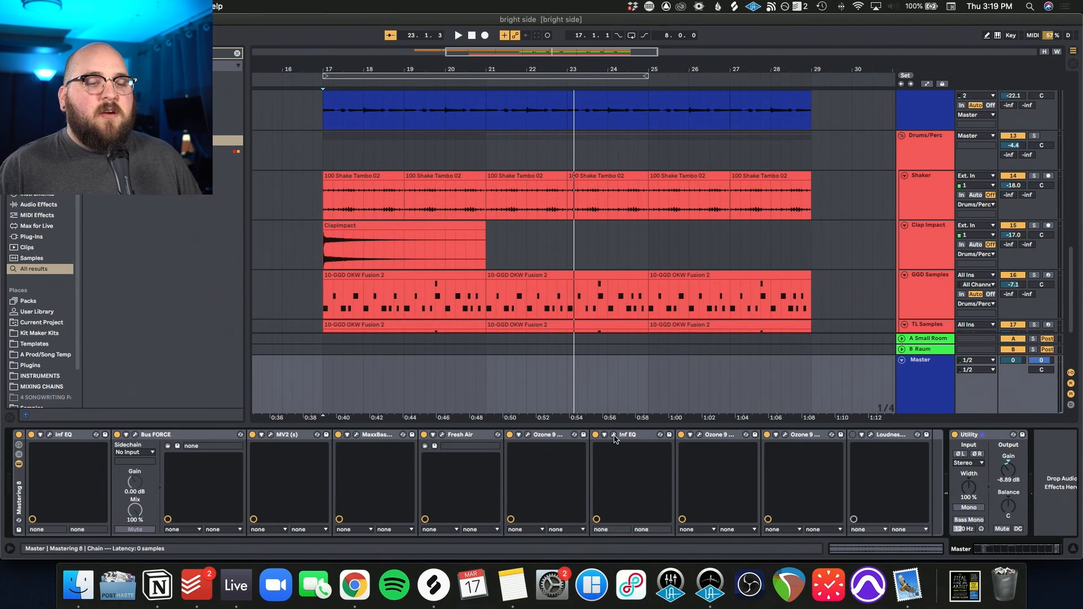
Step: Examine the boosts in the Master's second Infinity EQ and the Ozone 9 plug-in after it, closing both windows
click(614, 435)
drag(488, 167, 524, 158)
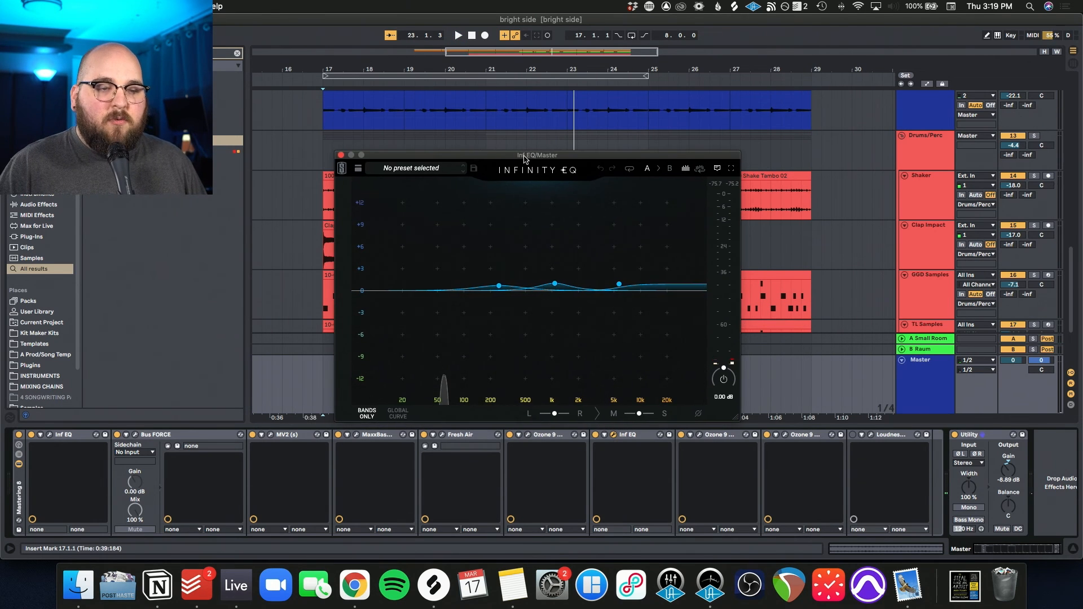
mouse_move(619, 292)
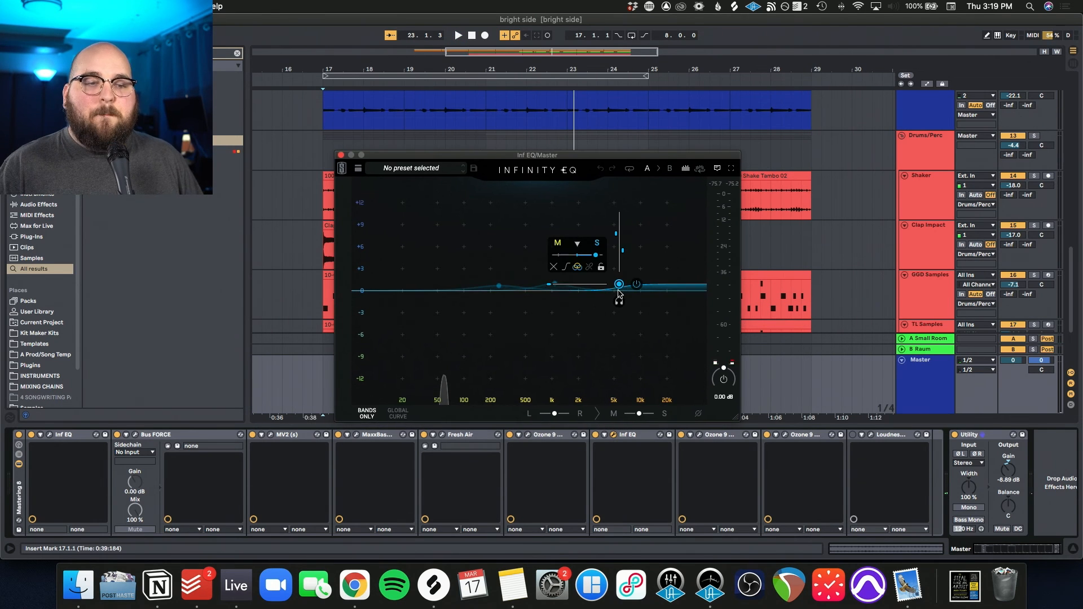
click(341, 155)
drag(412, 172, 383, 154)
click(248, 150)
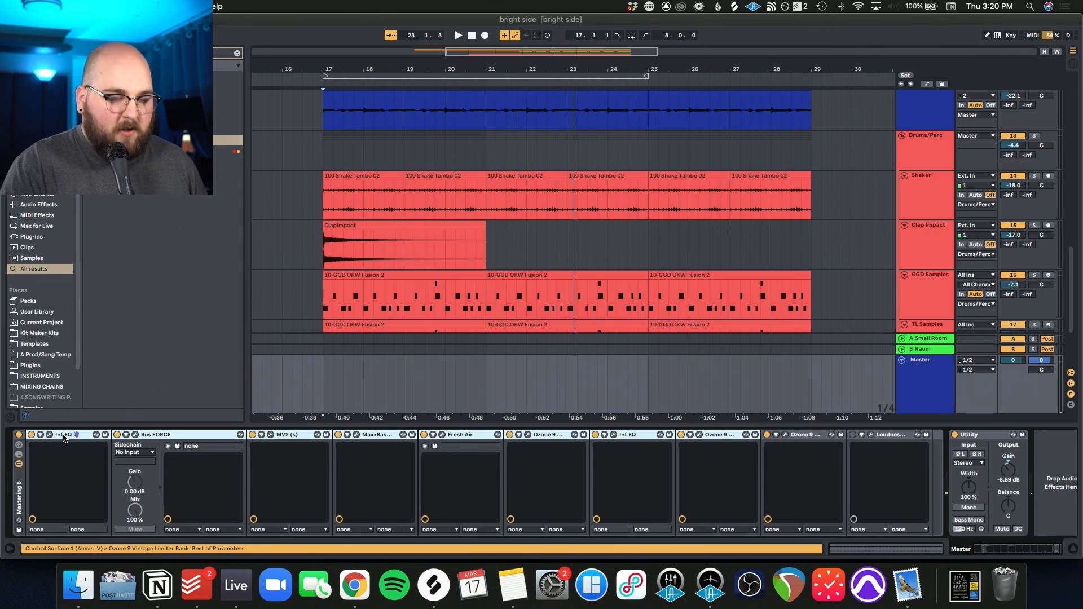
Step: Group the Master devices from the first to the second Infinity EQ into a rack, and compare playback with it off and on
key(super+g)
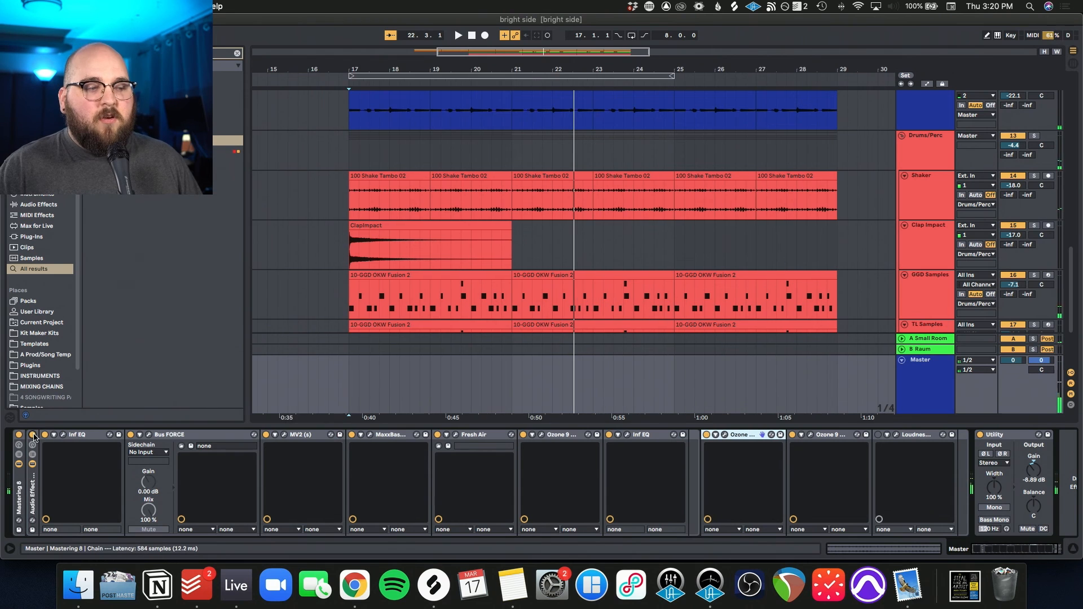
key(space)
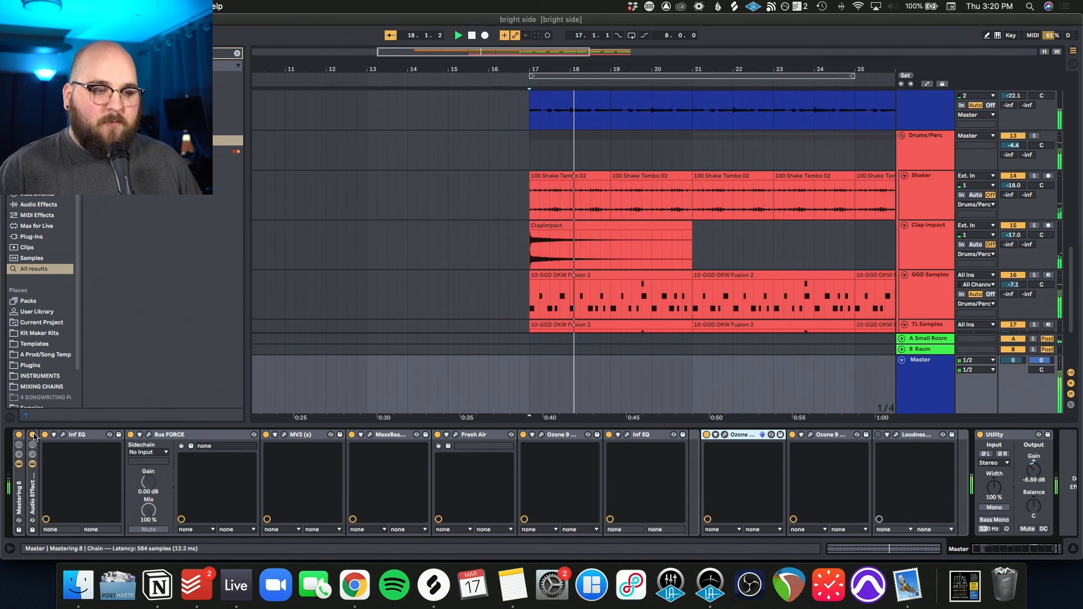
click(33, 435)
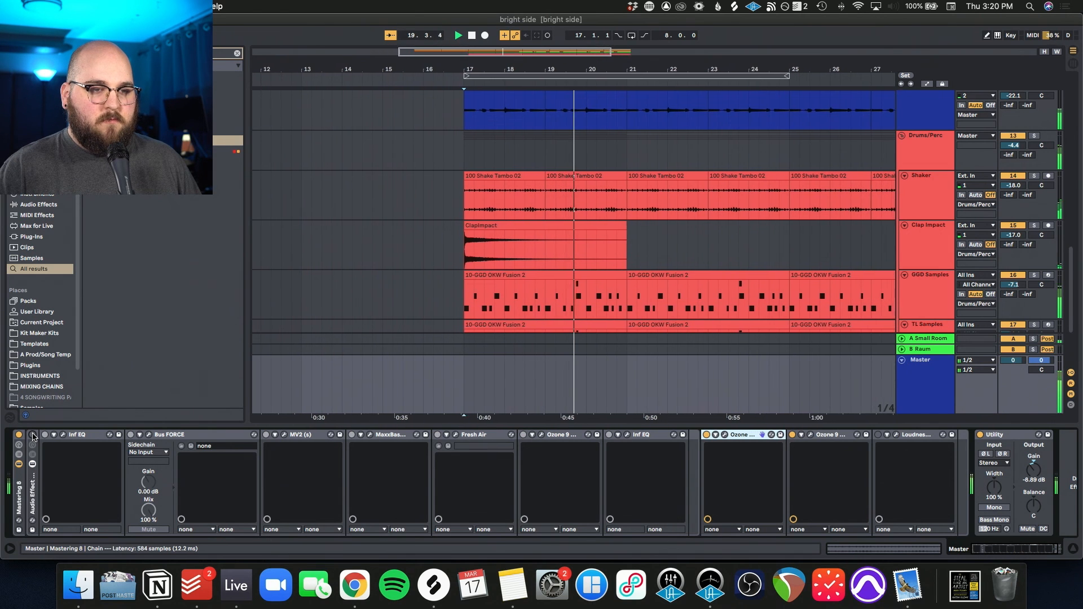
click(33, 435)
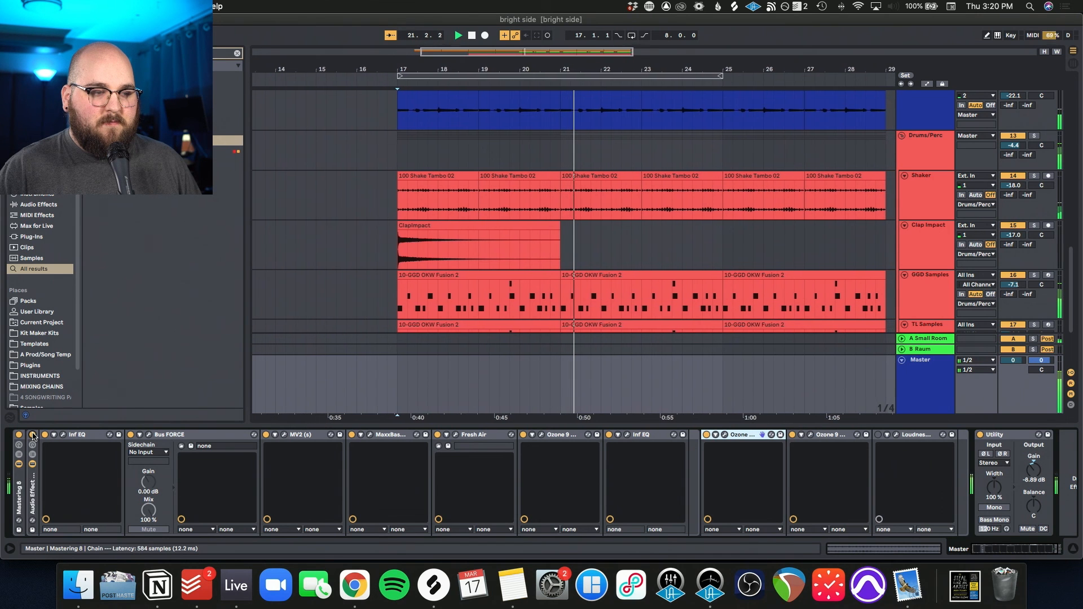
click(33, 434)
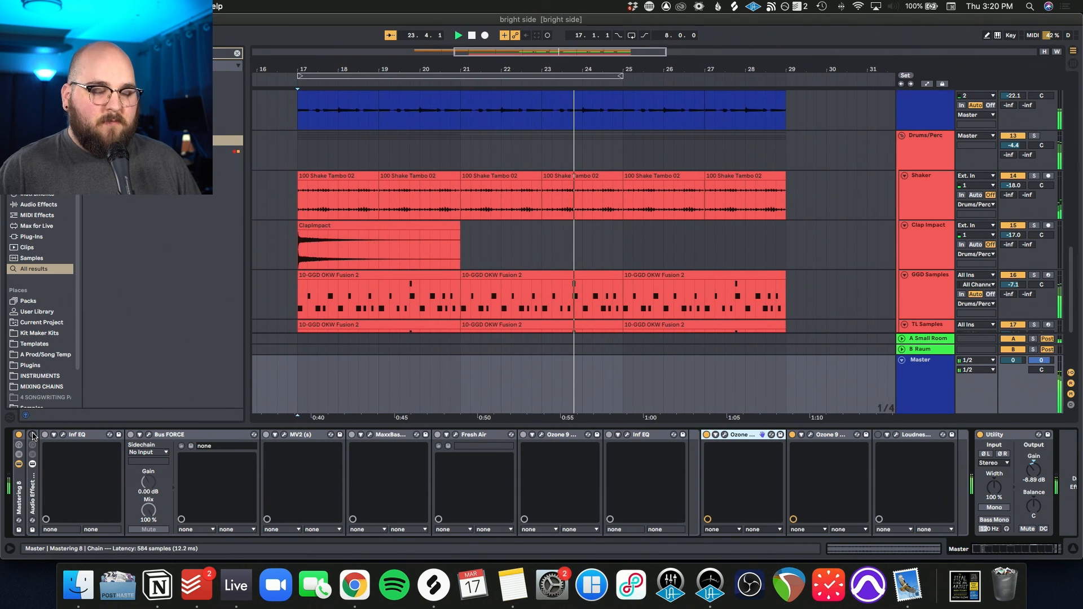
click(33, 434)
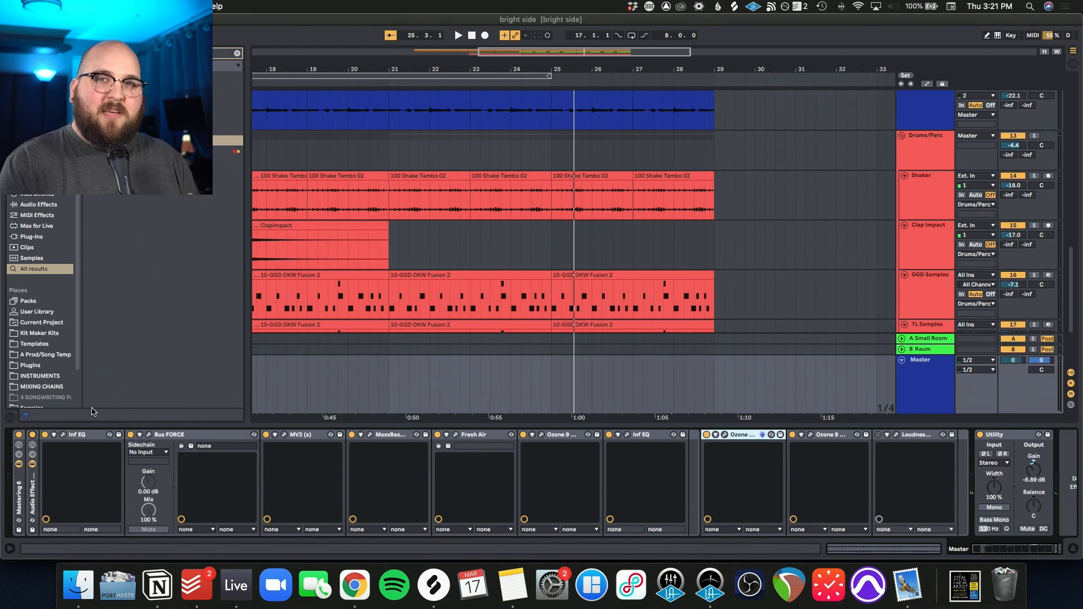
Step: Show the Utility device at the end of the Master track's effect chain
click(1003, 440)
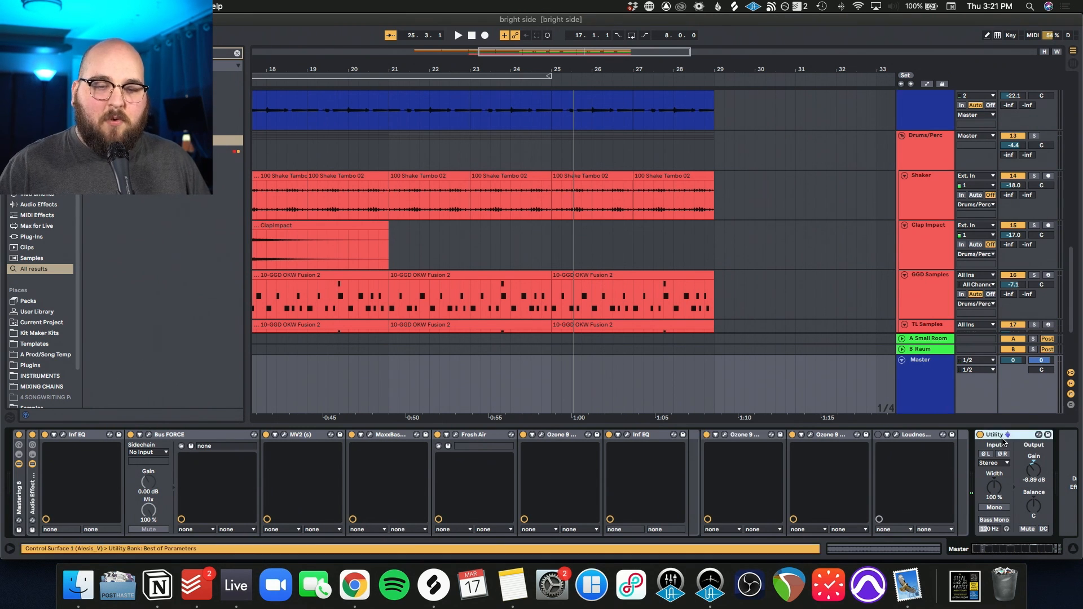